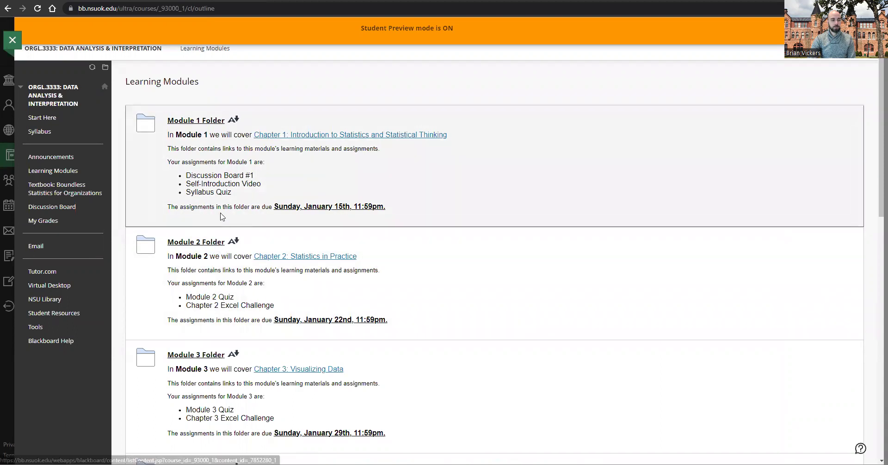
Step: Open the Module 2 Folder and review the Week 2 Overview and the Chapter 2 Excel Challenge instructions
{"action": "scroll", "coordinate": [204, 206], "scroll_direction": "down", "scroll_amount": 1}
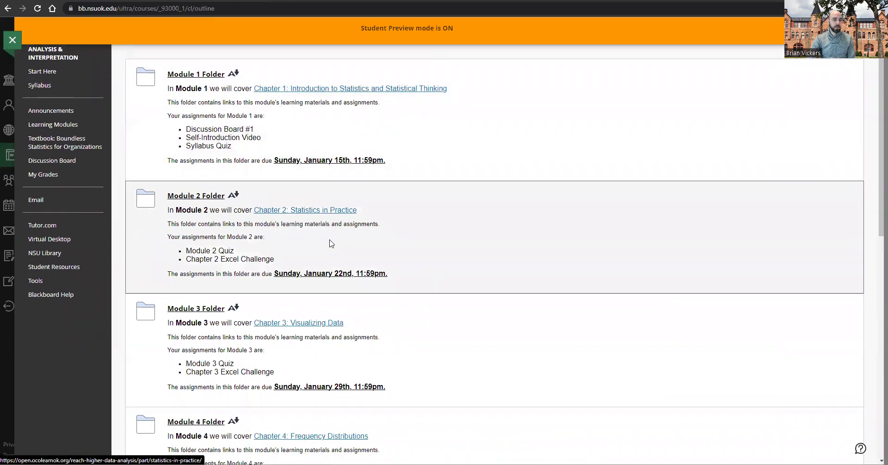
{"action": "left_click", "coordinate": [203, 198]}
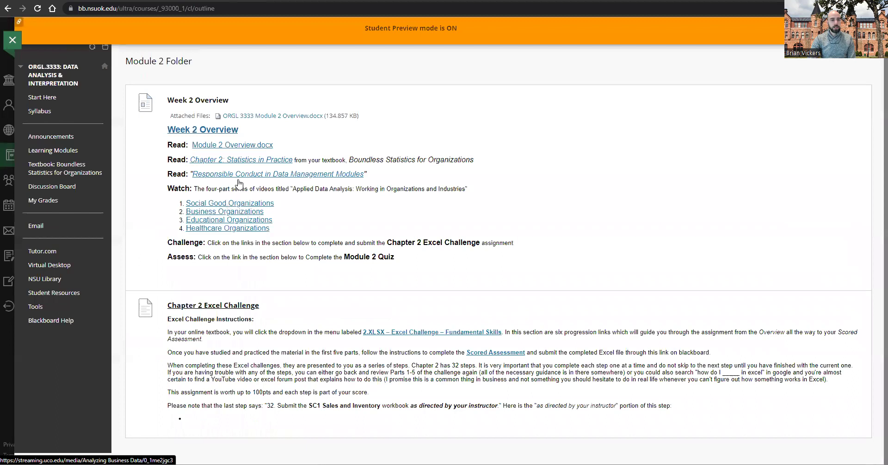
{"action": "scroll", "coordinate": [282, 185], "scroll_direction": "down", "scroll_amount": 1}
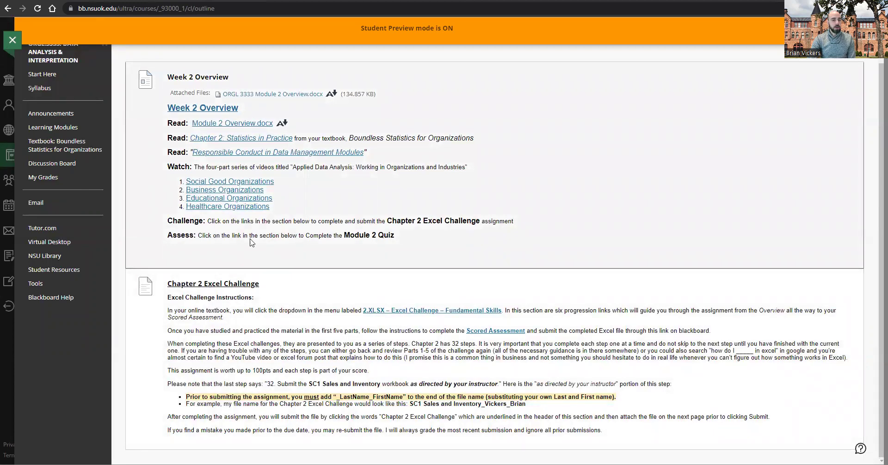
{"action": "scroll", "coordinate": [240, 248], "scroll_direction": "up", "scroll_amount": 1}
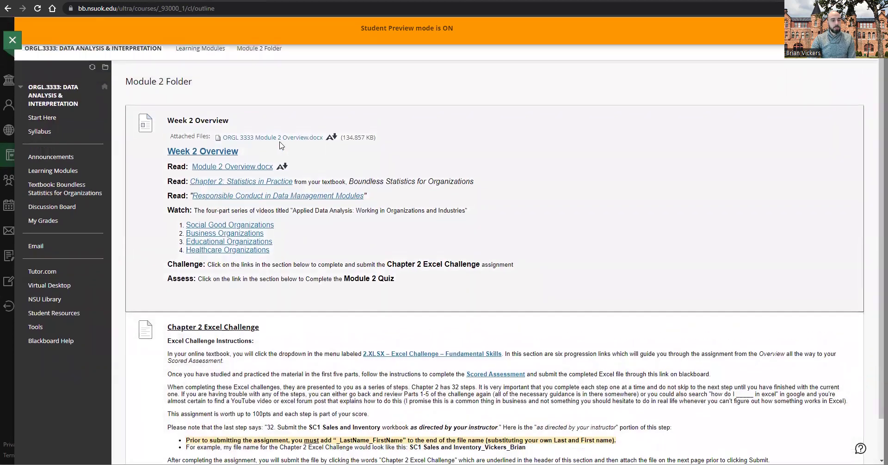
{"action": "scroll", "coordinate": [244, 332], "scroll_direction": "down", "scroll_amount": 1}
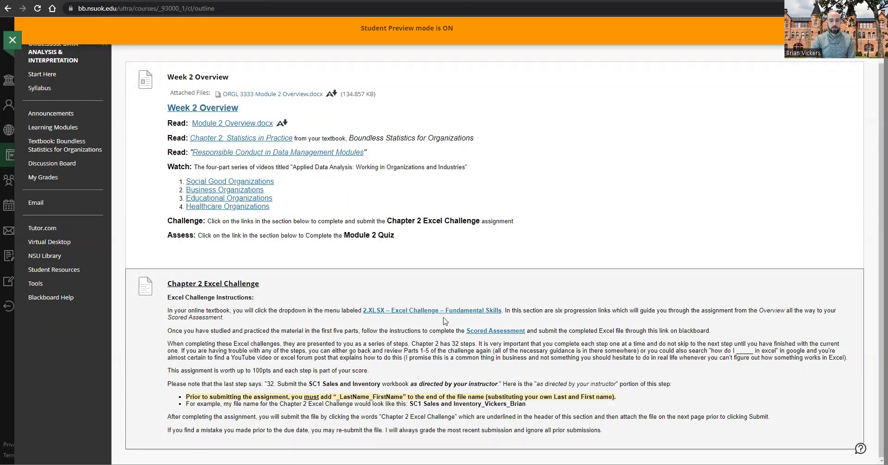
Step: Open the linked 2.XLSX – Excel Challenge – Fundamental Skills textbook page and expand that section in the book's contents
{"action": "left_click", "coordinate": [392, 313]}
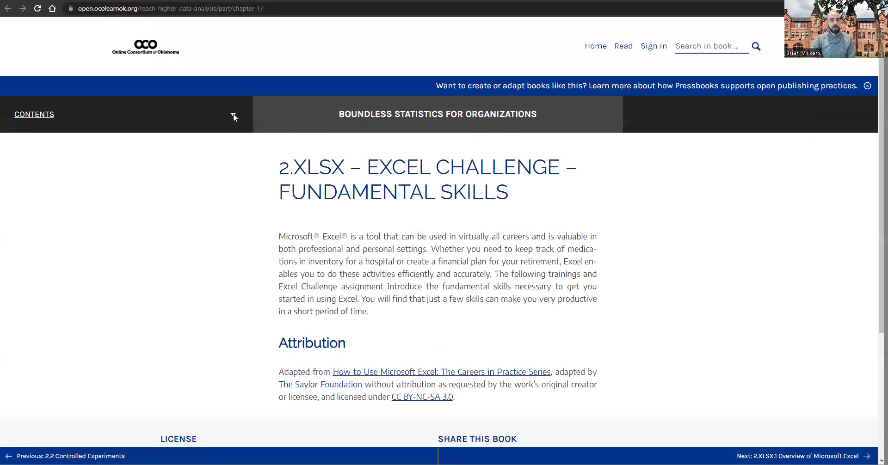
{"action": "left_click", "coordinate": [233, 114]}
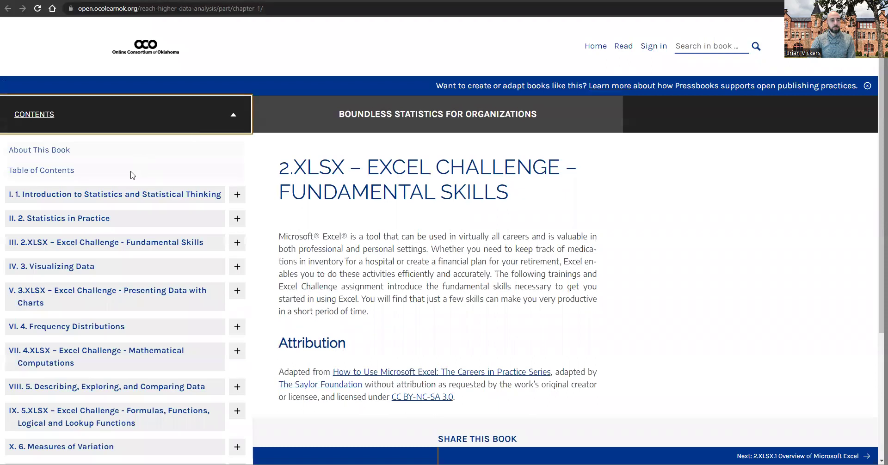
{"action": "scroll", "coordinate": [153, 185], "scroll_direction": "down", "scroll_amount": 4}
{"action": "scroll", "coordinate": [116, 195], "scroll_direction": "up", "scroll_amount": 3}
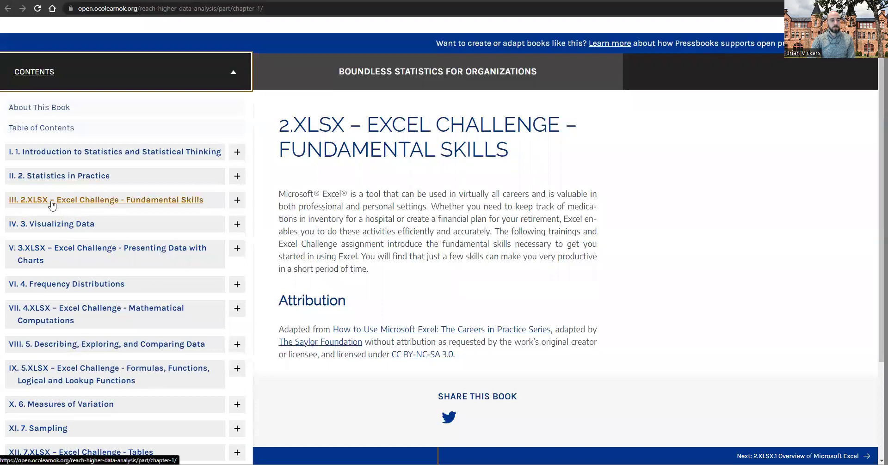
{"action": "left_click", "coordinate": [238, 202]}
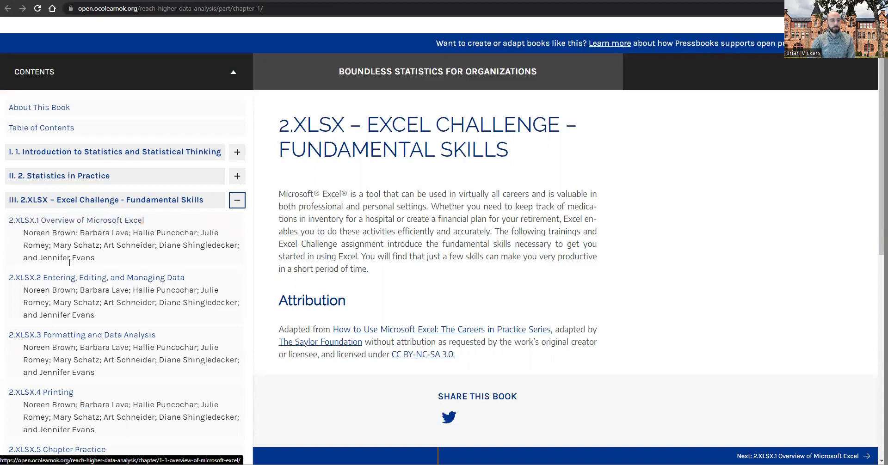
Step: Look through the Fundamental Skills subsections and open 2.XLSX.6 Scored Assessment
{"action": "scroll", "coordinate": [77, 227], "scroll_direction": "down", "scroll_amount": 1}
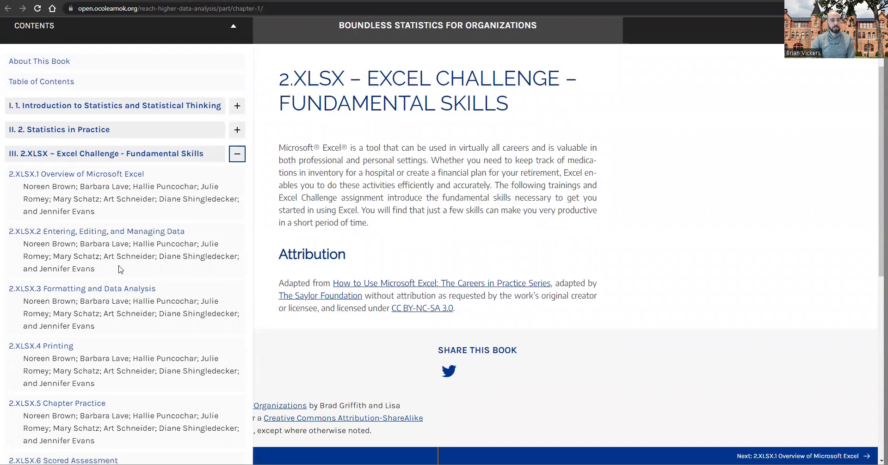
{"action": "scroll", "coordinate": [121, 270], "scroll_direction": "down", "scroll_amount": 1}
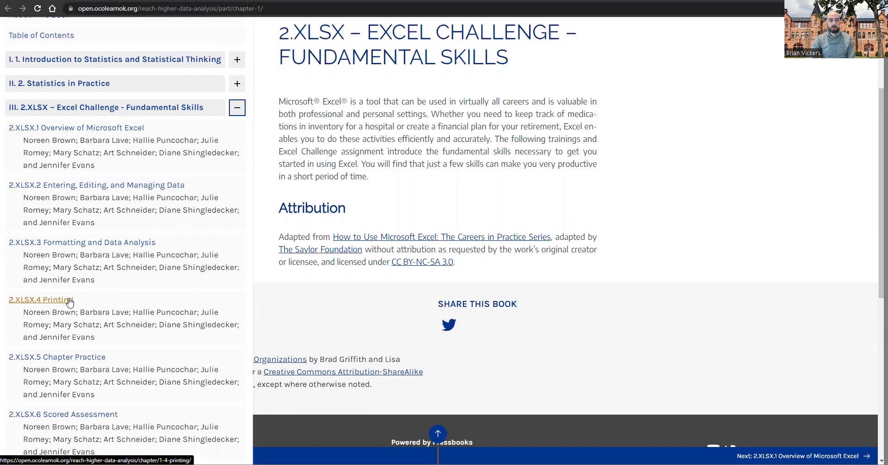
{"action": "scroll", "coordinate": [63, 314], "scroll_direction": "down", "scroll_amount": 2}
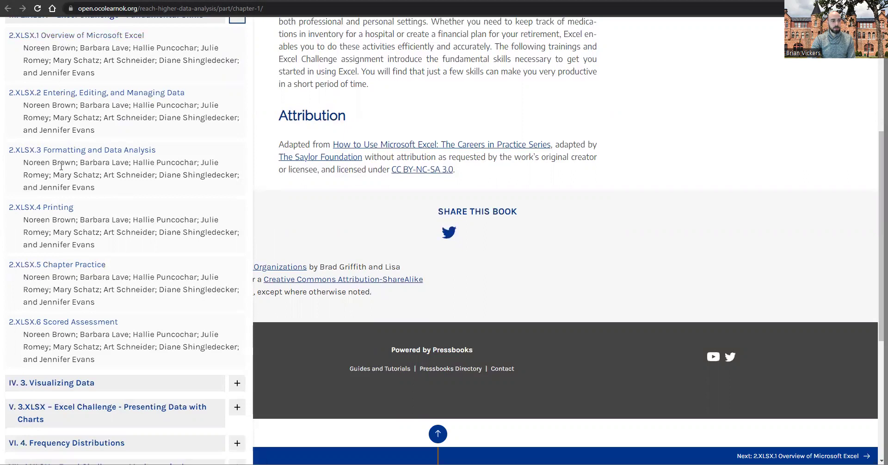
{"action": "left_click", "coordinate": [60, 323]}
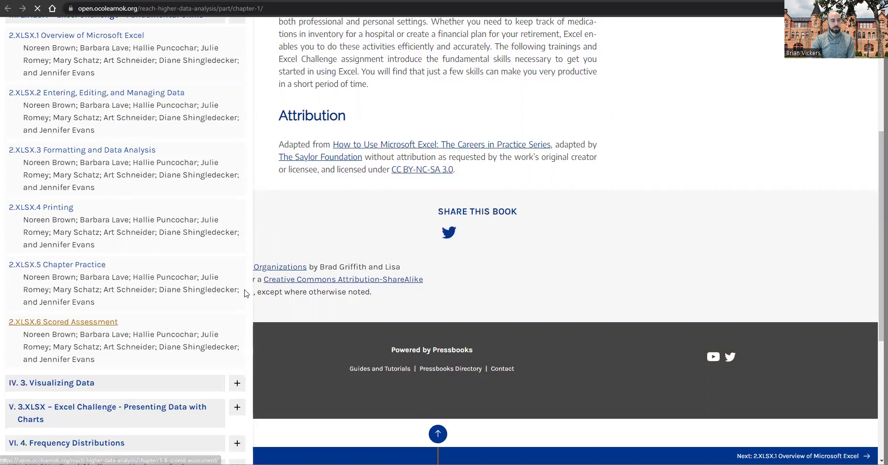
Step: Review the Sales and Inventory Items instructions from 1 to 32, highlighting the whole list and the final submission instruction
{"action": "scroll", "coordinate": [278, 245], "scroll_direction": "down", "scroll_amount": 2}
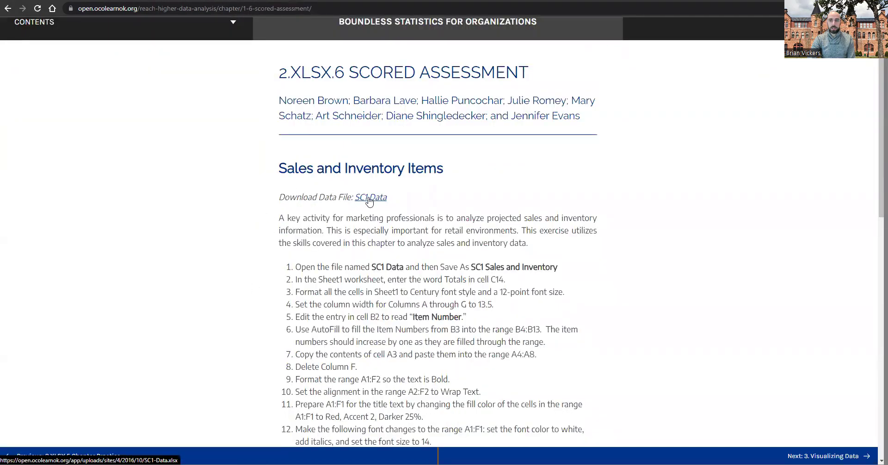
{"action": "scroll", "coordinate": [374, 190], "scroll_direction": "down", "scroll_amount": 2}
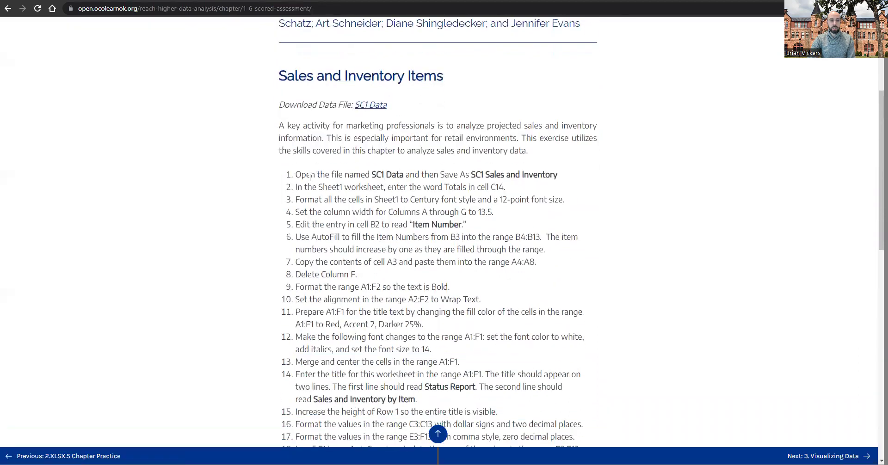
{"action": "left_click_drag", "start_coordinate": [290, 178], "coordinate": [327, 382]}
{"action": "left_click_drag", "start_coordinate": [538, 399], "coordinate": [602, 412]}
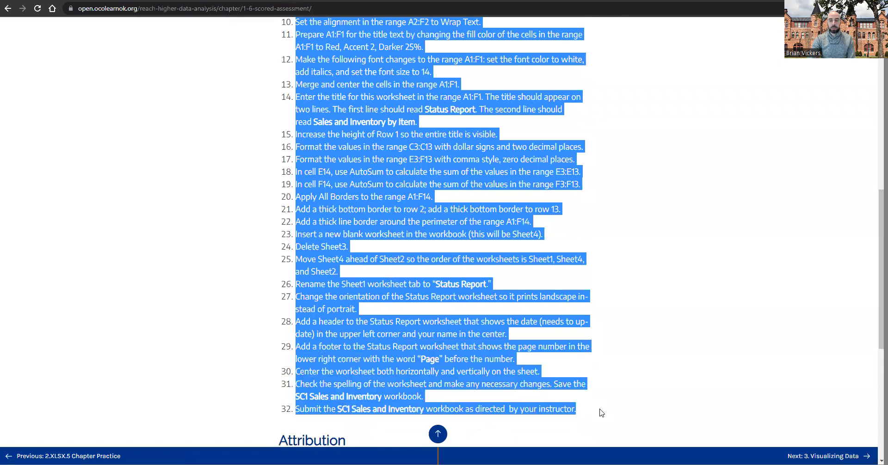
{"action": "left_click", "coordinate": [569, 357]}
{"action": "scroll", "coordinate": [322, 392], "scroll_direction": "down", "scroll_amount": 2}
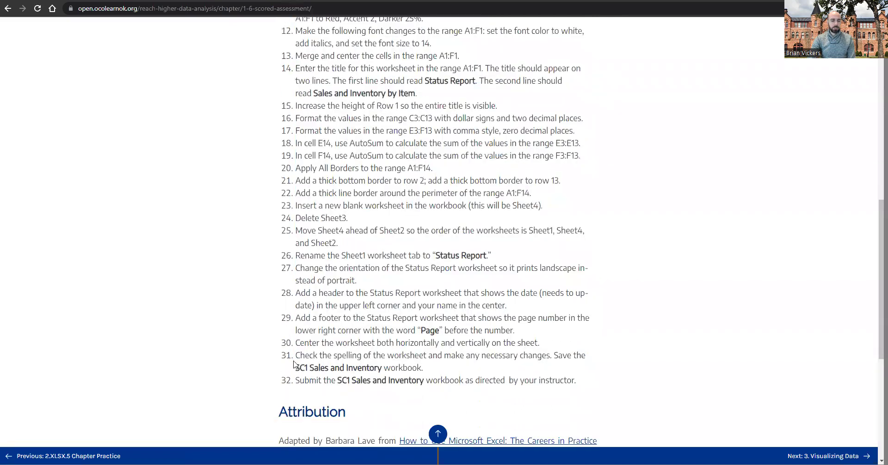
{"action": "left_click_drag", "start_coordinate": [296, 317], "coordinate": [590, 318]}
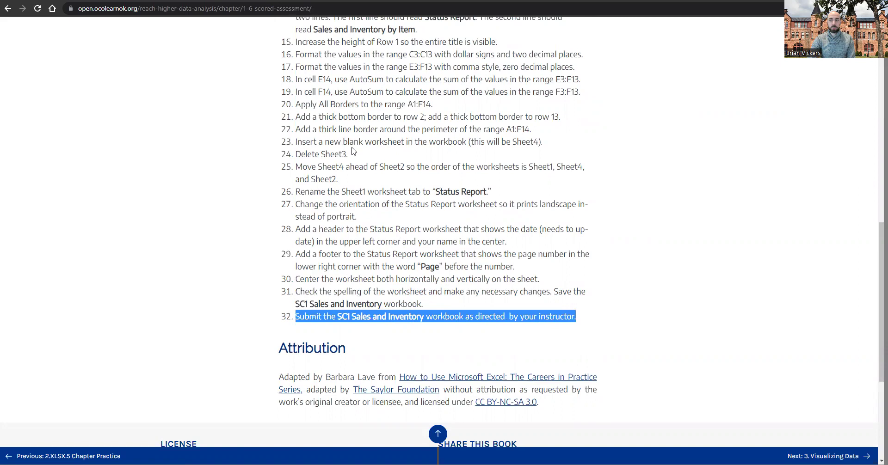
Step: Highlight the Save As file name SC1 Sales and Inventory in instruction 1 and return to the final submission instruction
{"action": "scroll", "coordinate": [336, 135], "scroll_direction": "up", "scroll_amount": 9}
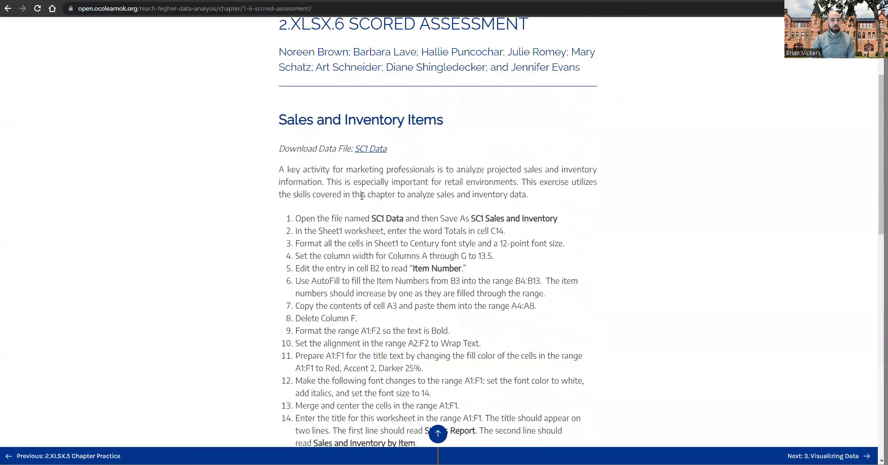
{"action": "scroll", "coordinate": [322, 175], "scroll_direction": "down", "scroll_amount": 6}
{"action": "scroll", "coordinate": [405, 230], "scroll_direction": "up", "scroll_amount": 6}
{"action": "left_click_drag", "start_coordinate": [471, 222], "coordinate": [562, 223]}
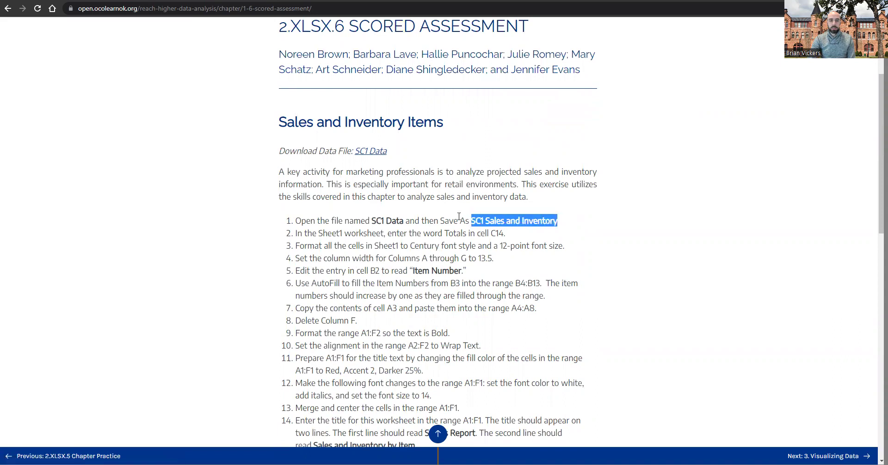
{"action": "scroll", "coordinate": [410, 243], "scroll_direction": "down", "scroll_amount": 10}
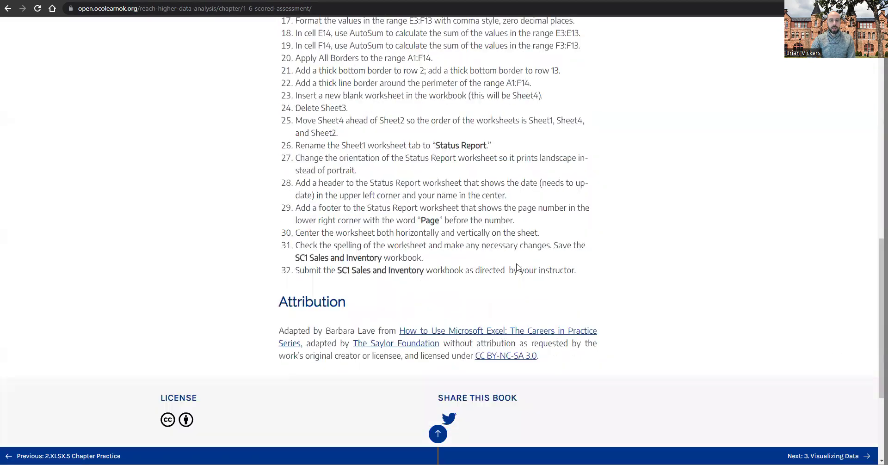
Step: Switch back to the Blackboard module page and highlight the _LastName_FirstName file naming rule and its example
{"action": "left_click", "coordinate": [109, 1]}
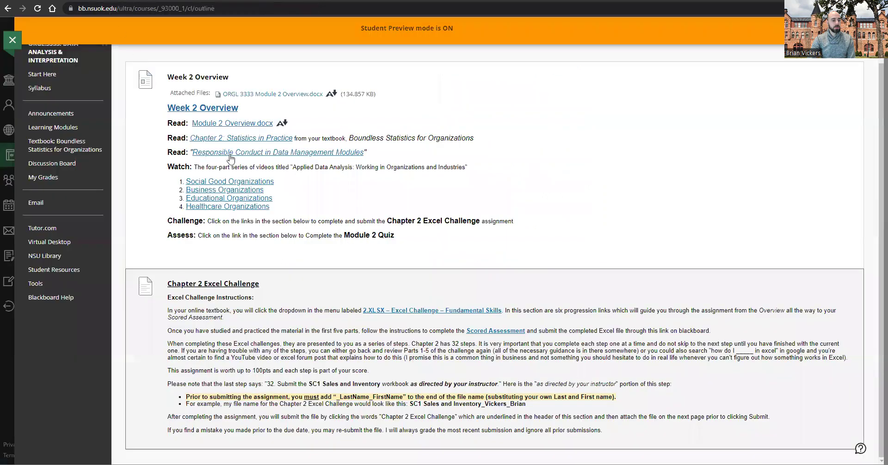
{"action": "left_click_drag", "start_coordinate": [187, 397], "coordinate": [359, 398]}
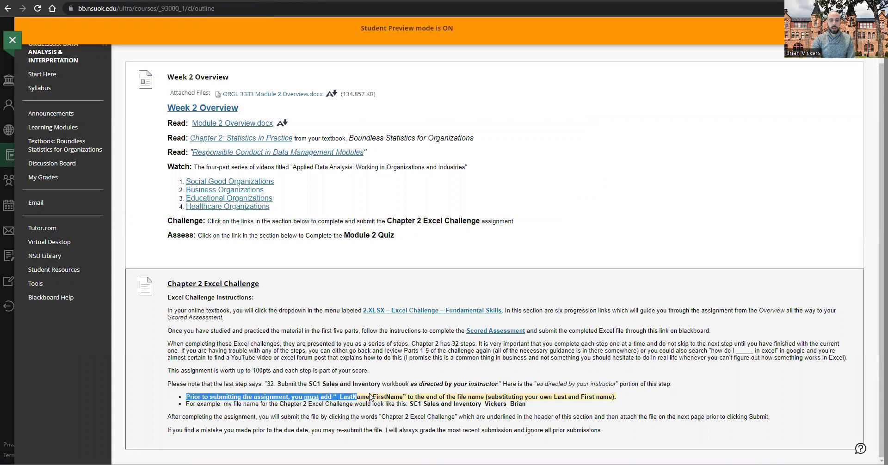
{"action": "left_click_drag", "start_coordinate": [410, 404], "coordinate": [526, 406]}
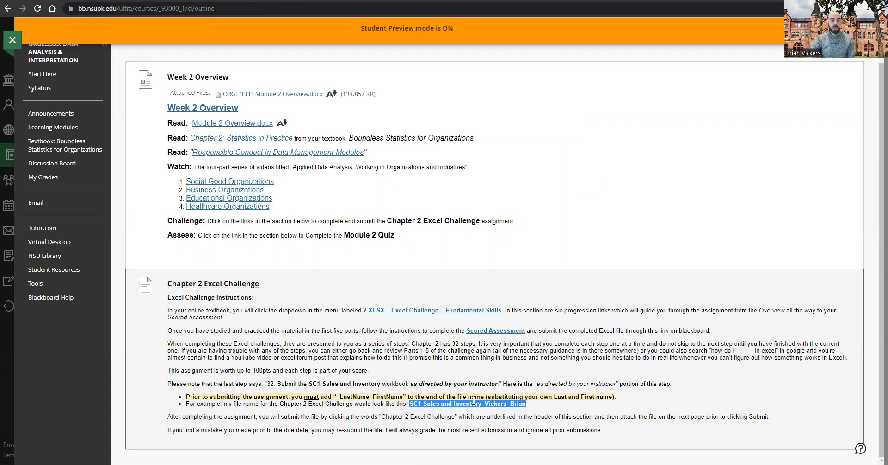
Step: Return to the Scored Assessment page and highlight the start of instruction 2 about the Sheet1 worksheet
{"action": "left_click", "coordinate": [139, 1]}
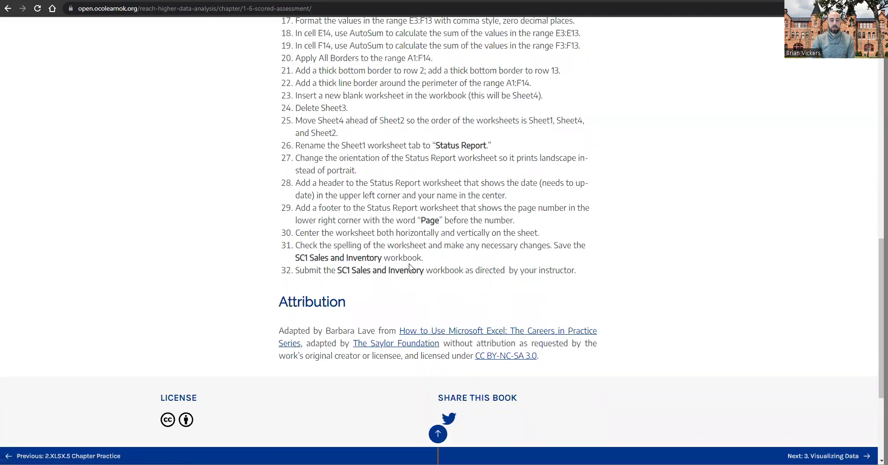
{"action": "scroll", "coordinate": [390, 260], "scroll_direction": "up", "scroll_amount": 2}
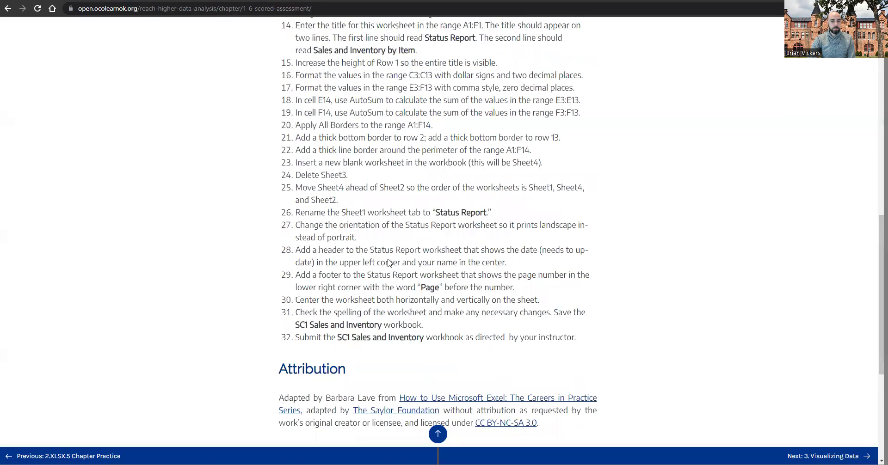
{"action": "scroll", "coordinate": [383, 258], "scroll_direction": "up", "scroll_amount": 7}
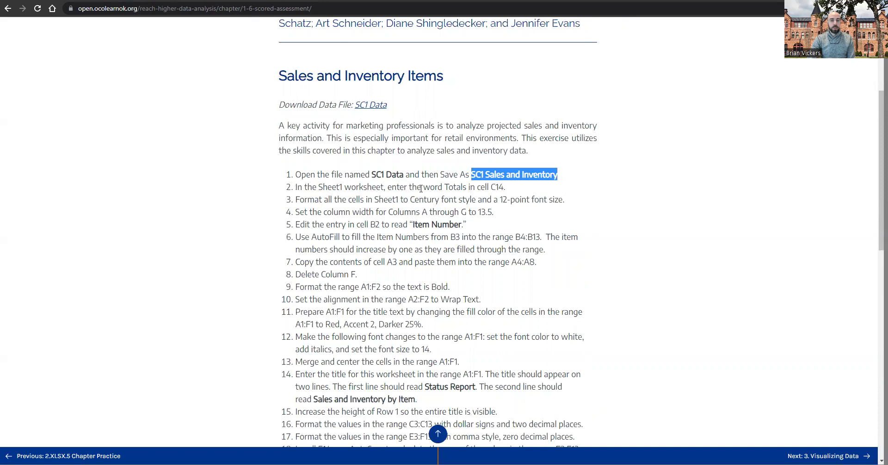
{"action": "left_click_drag", "start_coordinate": [296, 187], "coordinate": [408, 187]}
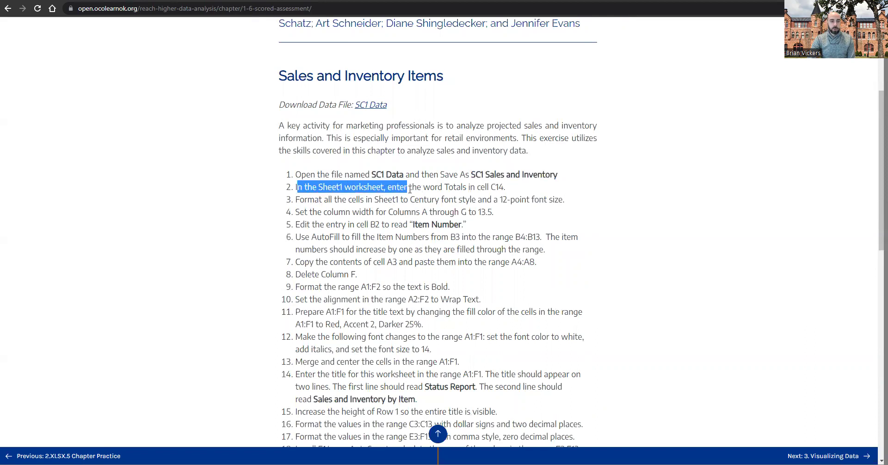
Step: Open the SC1 Data file in Excel, enable editing, and position its window over the instructions page
{"action": "left_click", "coordinate": [373, 107]}
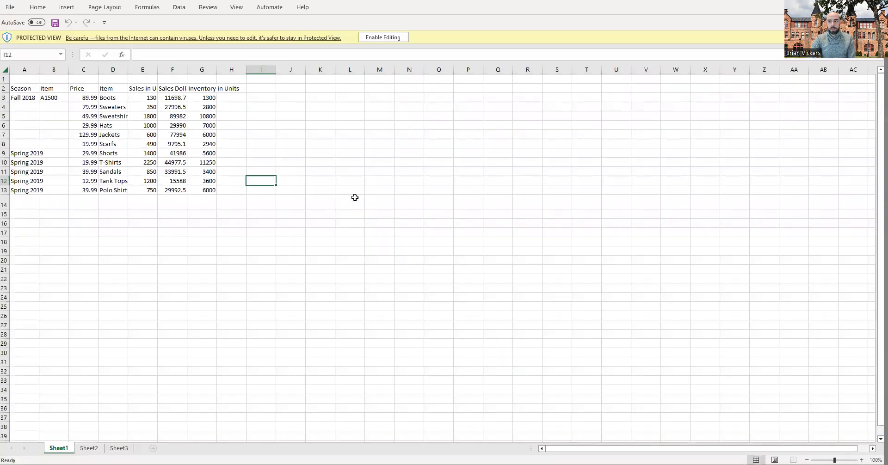
{"action": "left_click", "coordinate": [373, 39]}
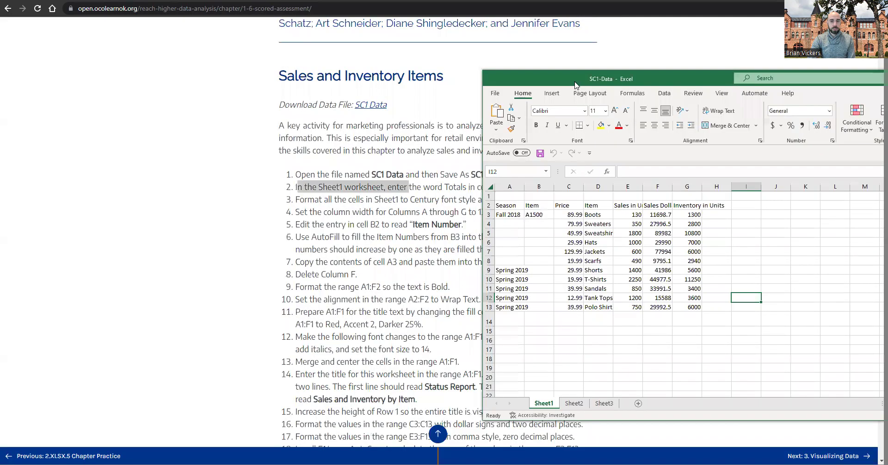
{"action": "left_click_drag", "start_coordinate": [575, 83], "coordinate": [612, 103]}
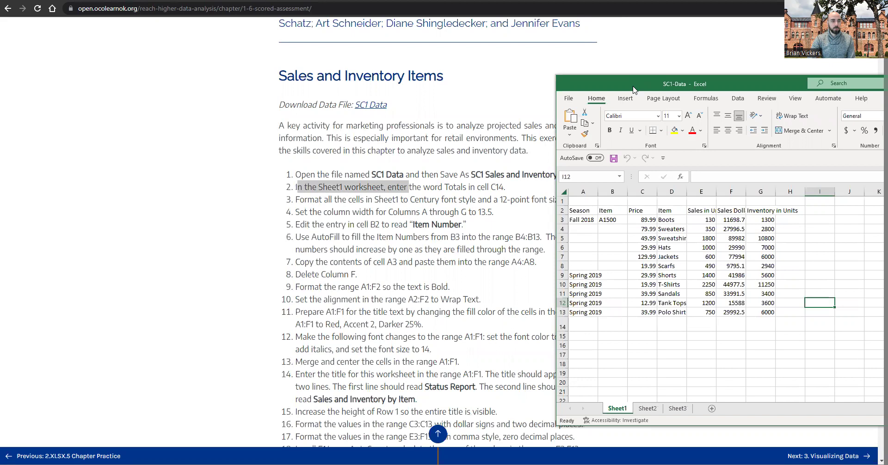
{"action": "left_click_drag", "start_coordinate": [633, 90], "coordinate": [205, 65]}
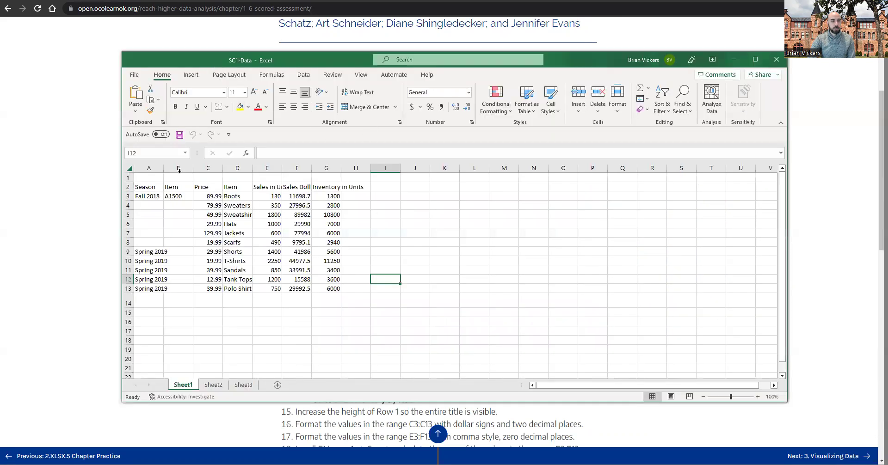
Step: Locate and select cell C14 on Sheet1, and minimize the workbook window to get back to the instructions
{"action": "left_click", "coordinate": [204, 167]}
{"action": "left_click", "coordinate": [217, 302]}
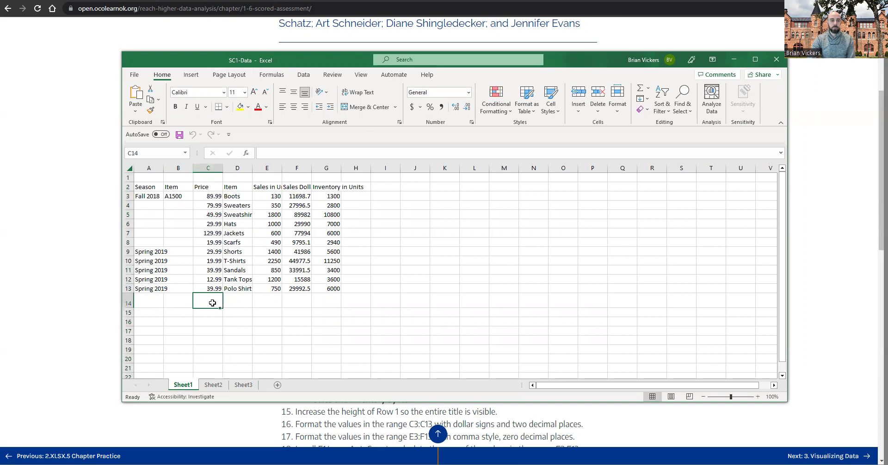
{"action": "left_click", "coordinate": [734, 59]}
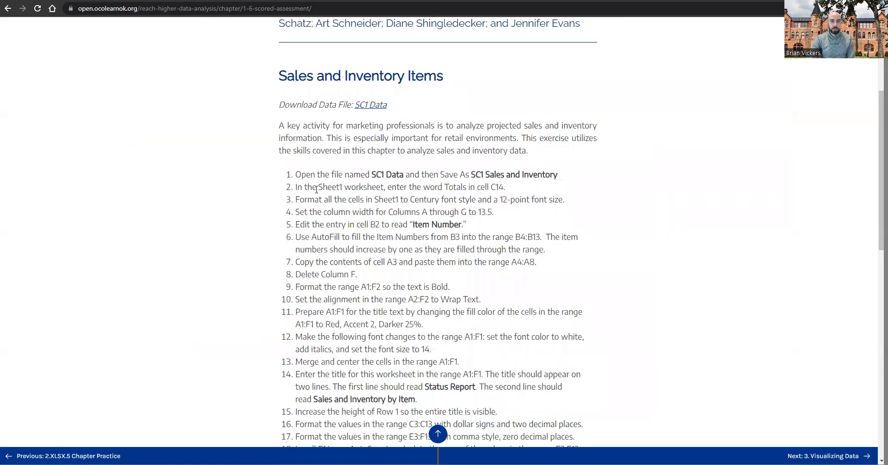
Step: Highlight instructions 2 to 4 on the Totals entry, the Century 12-point font and the 13.5 column width
{"action": "left_click_drag", "start_coordinate": [317, 189], "coordinate": [518, 188]}
{"action": "left_click_drag", "start_coordinate": [358, 200], "coordinate": [550, 198]}
{"action": "left_click_drag", "start_coordinate": [410, 211], "coordinate": [548, 213]}
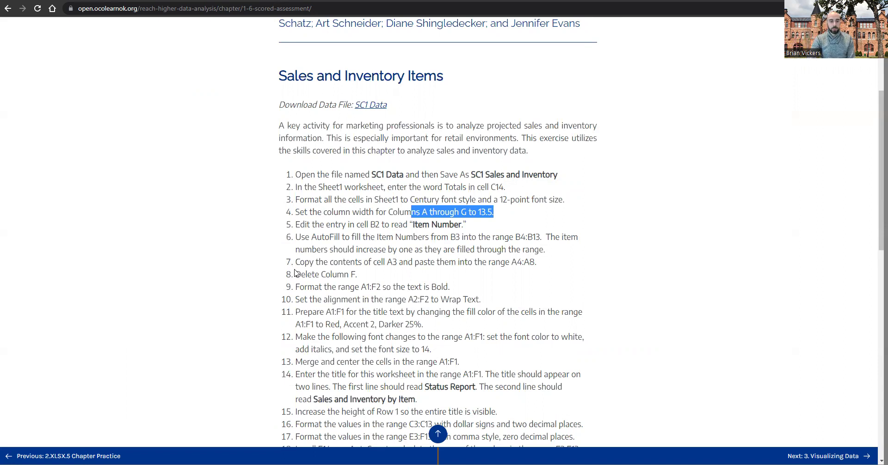
Step: Highlight instructions 8 and 9 on deleting Column F and bolding the range A1:F2
{"action": "left_click_drag", "start_coordinate": [296, 275], "coordinate": [367, 276]}
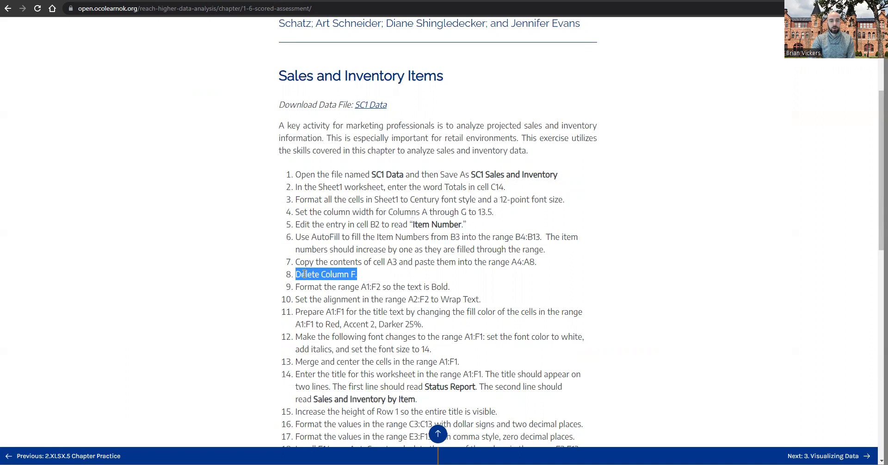
{"action": "triple_click", "coordinate": [439, 284]}
{"action": "left_click", "coordinate": [314, 275]}
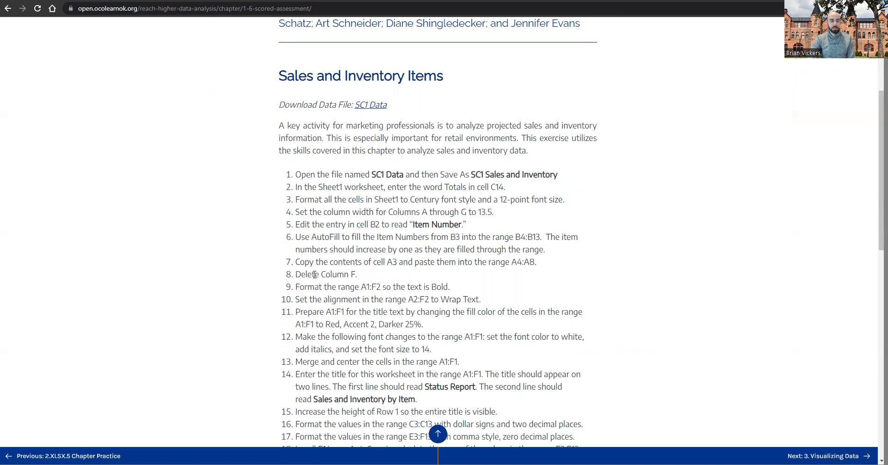
{"action": "left_click_drag", "start_coordinate": [296, 275], "coordinate": [373, 275]}
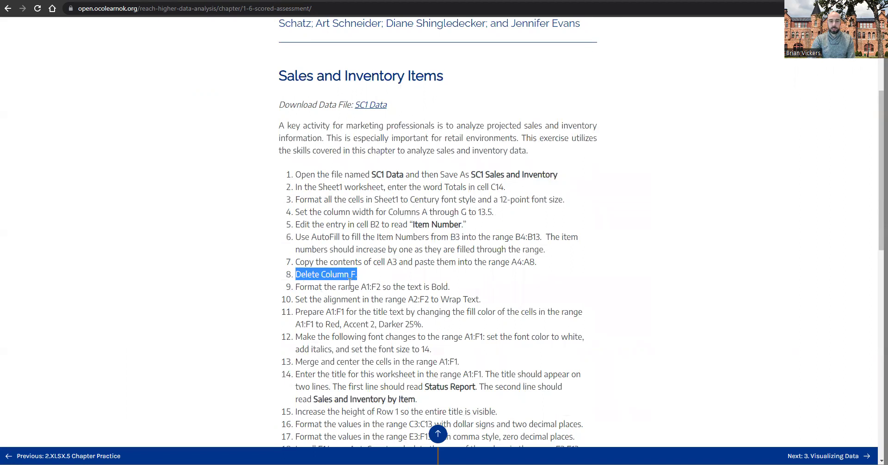
{"action": "left_click_drag", "start_coordinate": [294, 300], "coordinate": [418, 300]}
{"action": "left_click", "coordinate": [378, 296]}
{"action": "left_click_drag", "start_coordinate": [289, 290], "coordinate": [431, 293]}
{"action": "left_click_drag", "start_coordinate": [361, 288], "coordinate": [399, 304]}
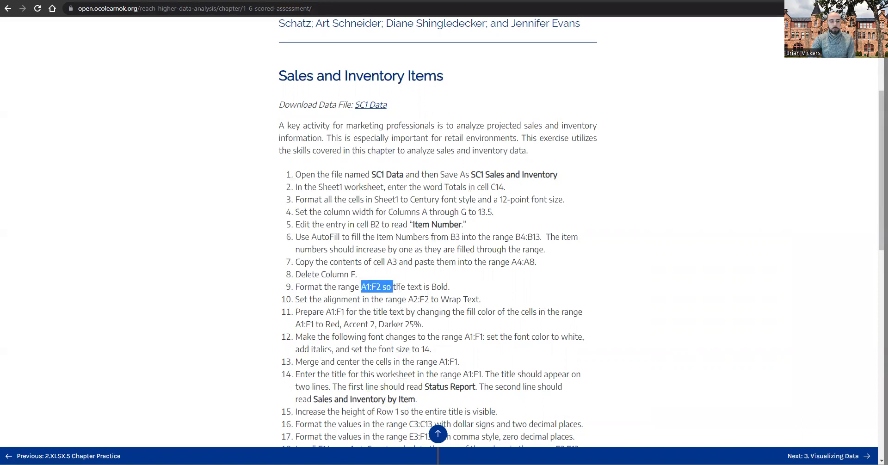
Step: Look through the assessment instructions down to number 32, and highlight the Delete Column F instruction again
{"action": "scroll", "coordinate": [328, 346], "scroll_direction": "down", "scroll_amount": 2}
{"action": "scroll", "coordinate": [328, 346], "scroll_direction": "up", "scroll_amount": 3}
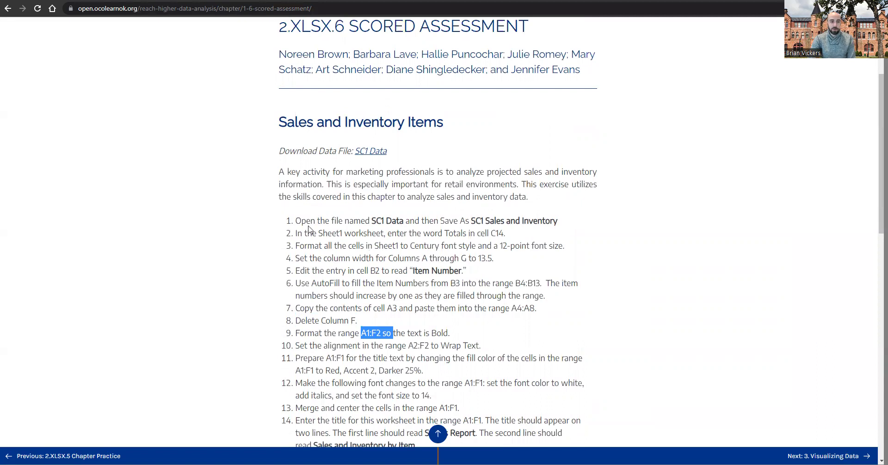
{"action": "scroll", "coordinate": [309, 230], "scroll_direction": "down", "scroll_amount": 7}
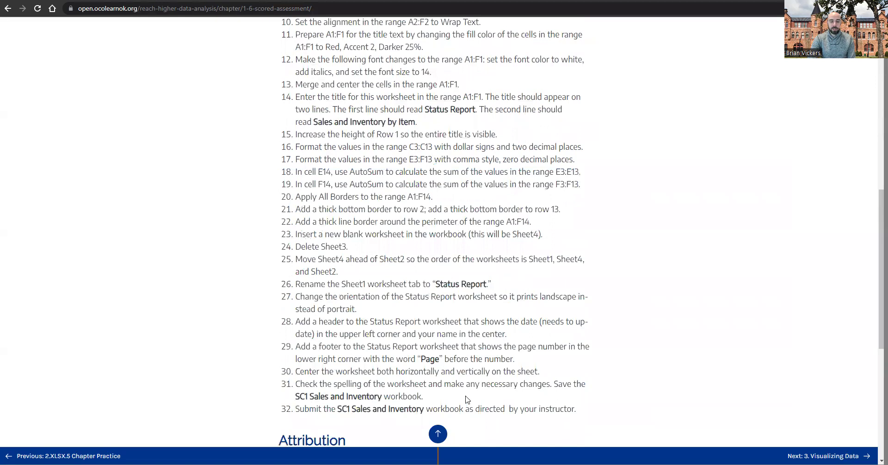
{"action": "scroll", "coordinate": [442, 389], "scroll_direction": "up", "scroll_amount": 4}
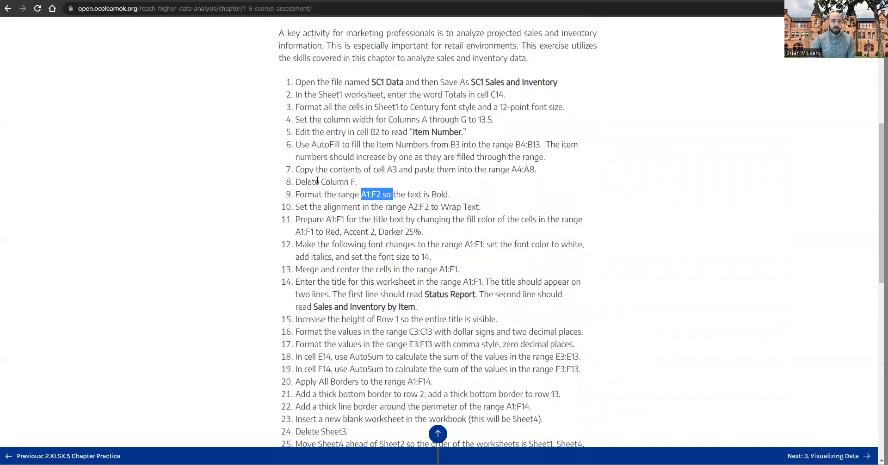
{"action": "left_click_drag", "start_coordinate": [320, 181], "coordinate": [357, 185]}
{"action": "left_click", "coordinate": [363, 189]}
{"action": "right_click", "coordinate": [391, 159]}
{"action": "key", "text": "Escape"}
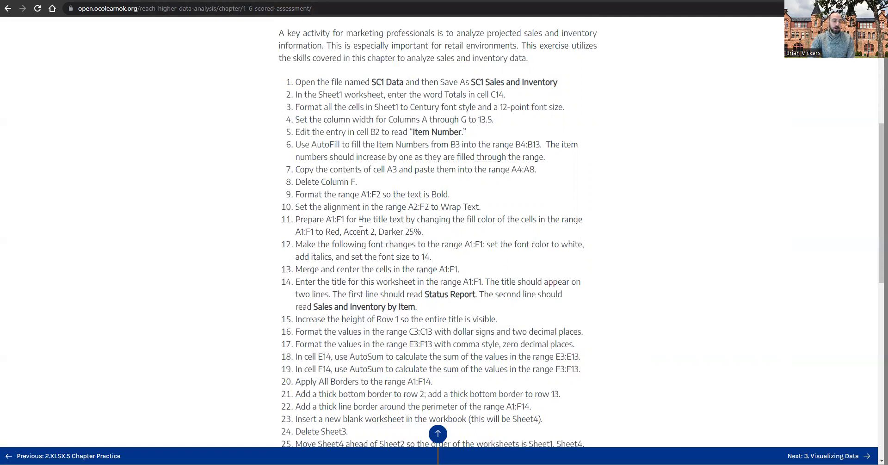
Step: Skim the rest of the assessment instructions and open the 2.XLSX.5 Chapter Practice page from the book's contents
{"action": "scroll", "coordinate": [353, 231], "scroll_direction": "down", "scroll_amount": 3}
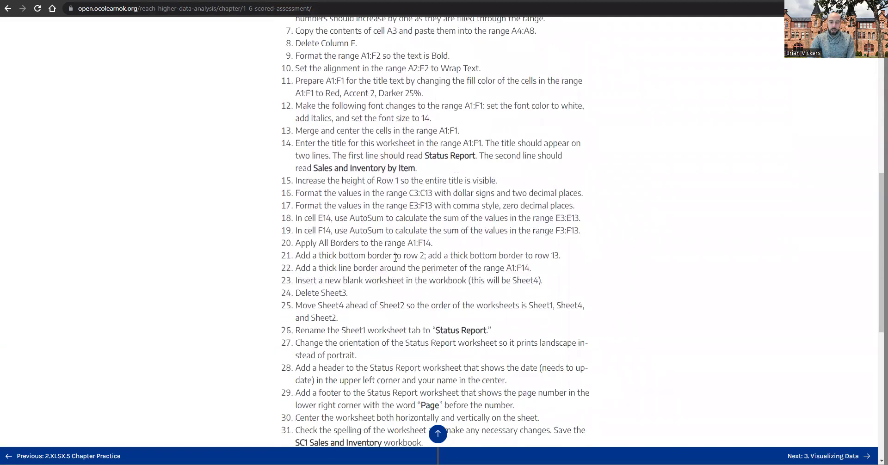
{"action": "scroll", "coordinate": [395, 258], "scroll_direction": "down", "scroll_amount": 3}
{"action": "left_click", "coordinate": [437, 434]}
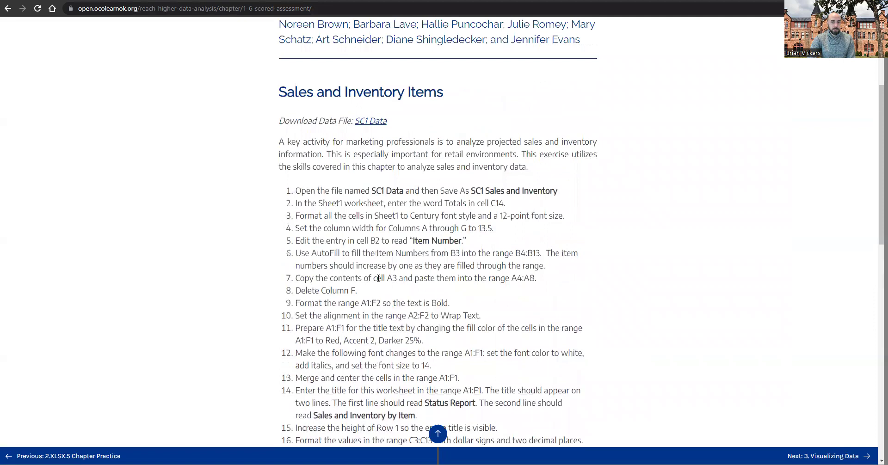
{"action": "left_click", "coordinate": [228, 115]}
{"action": "scroll", "coordinate": [102, 309], "scroll_direction": "down", "scroll_amount": 4}
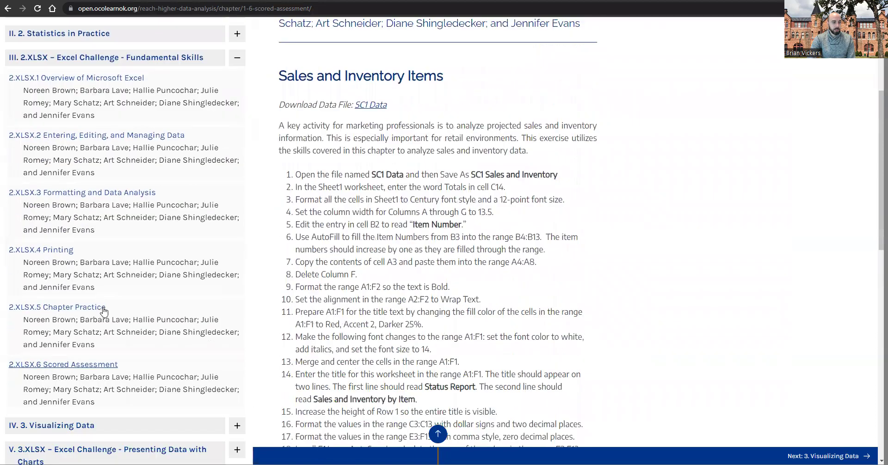
{"action": "left_click", "coordinate": [88, 309]}
Step: Look through the Chapter Practice instructions and return to the Basic Monthly Budget for Medical Office heading
{"action": "scroll", "coordinate": [252, 283], "scroll_direction": "down", "scroll_amount": 5}
{"action": "scroll", "coordinate": [254, 285], "scroll_direction": "down", "scroll_amount": 6}
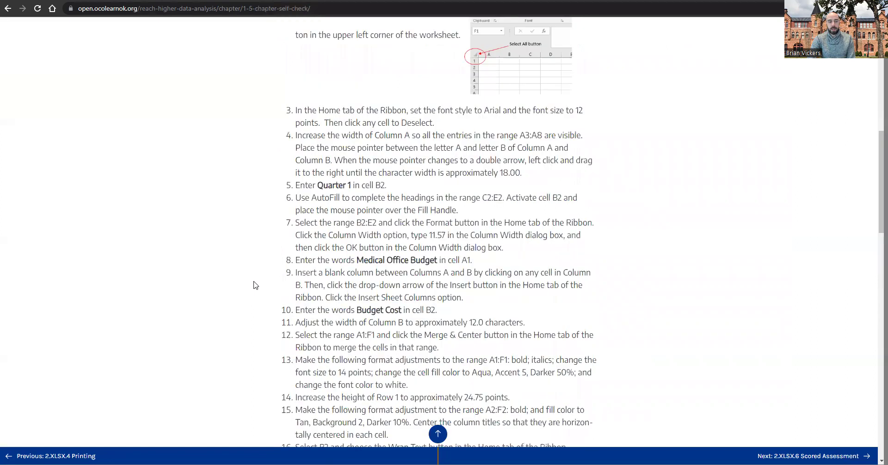
{"action": "scroll", "coordinate": [254, 285], "scroll_direction": "down", "scroll_amount": 12}
{"action": "scroll", "coordinate": [254, 293], "scroll_direction": "up", "scroll_amount": 8}
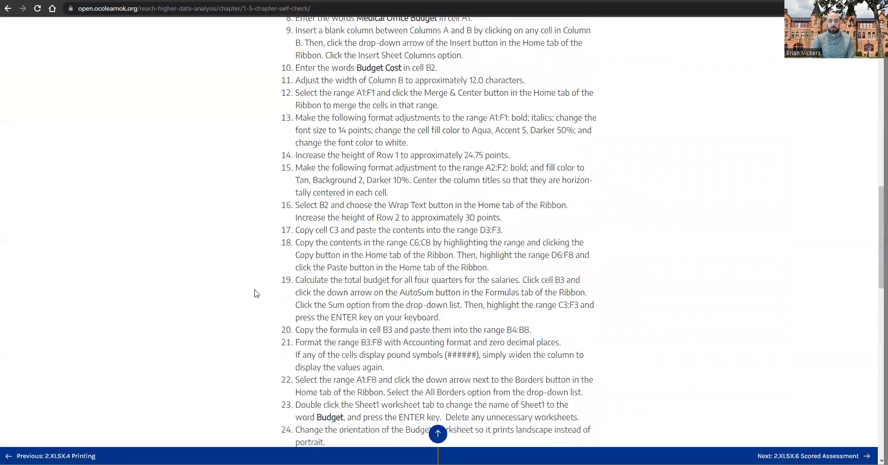
{"action": "scroll", "coordinate": [280, 259], "scroll_direction": "up", "scroll_amount": 15}
{"action": "scroll", "coordinate": [359, 192], "scroll_direction": "down", "scroll_amount": 3}
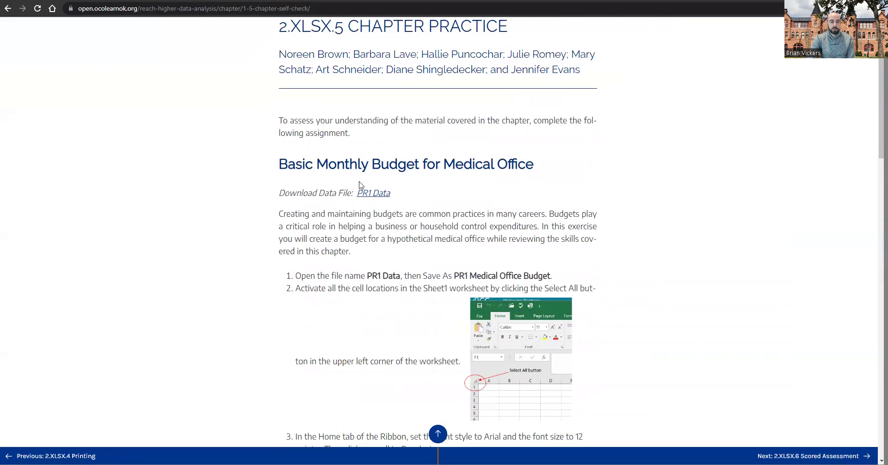
Step: Download the PR1 Data file, open it in Excel and enable editing
{"action": "left_click", "coordinate": [376, 194]}
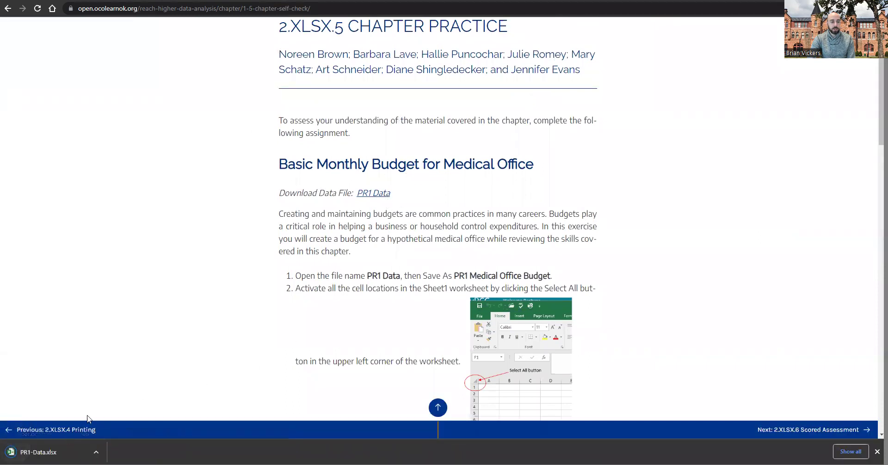
{"action": "left_click", "coordinate": [39, 452]}
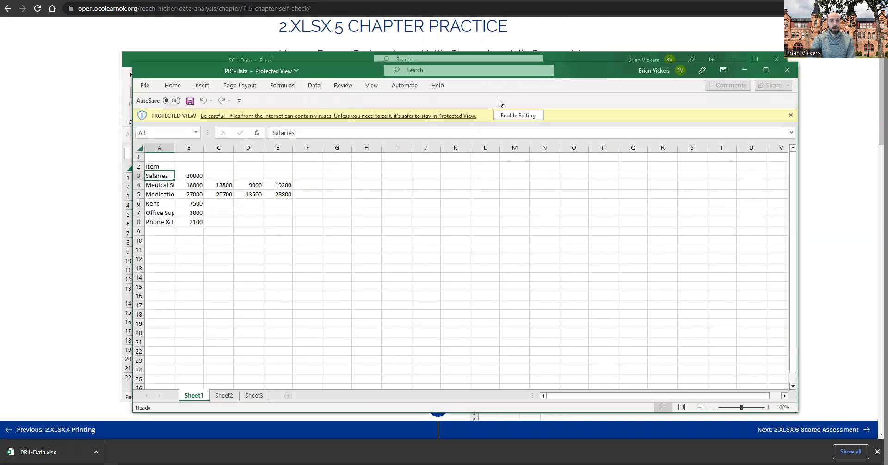
{"action": "left_click", "coordinate": [514, 117]}
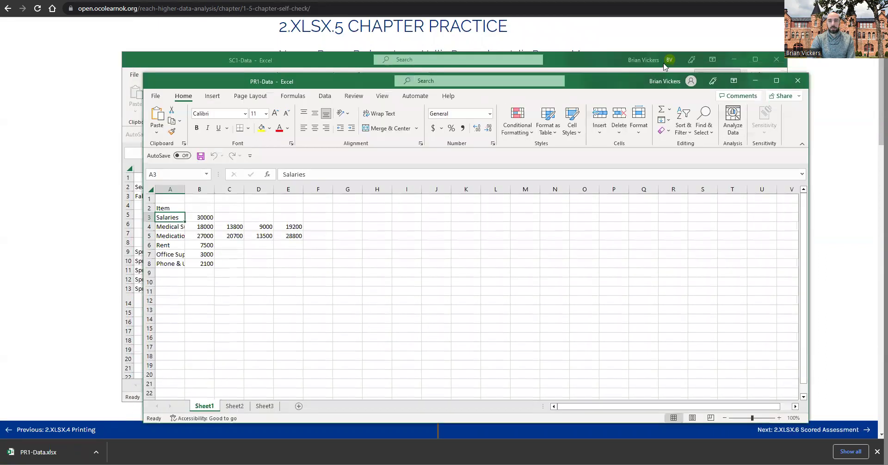
Step: Close the SC1-Data workbook and arrange the PR1-Data workbook side by side with the Chapter Practice page
{"action": "left_click", "coordinate": [675, 60]}
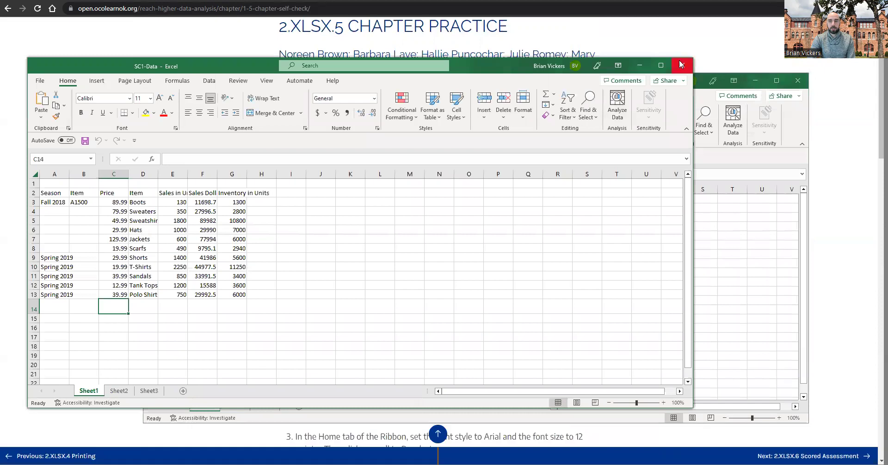
{"action": "left_click", "coordinate": [680, 64]}
{"action": "double_click", "coordinate": [607, 75]}
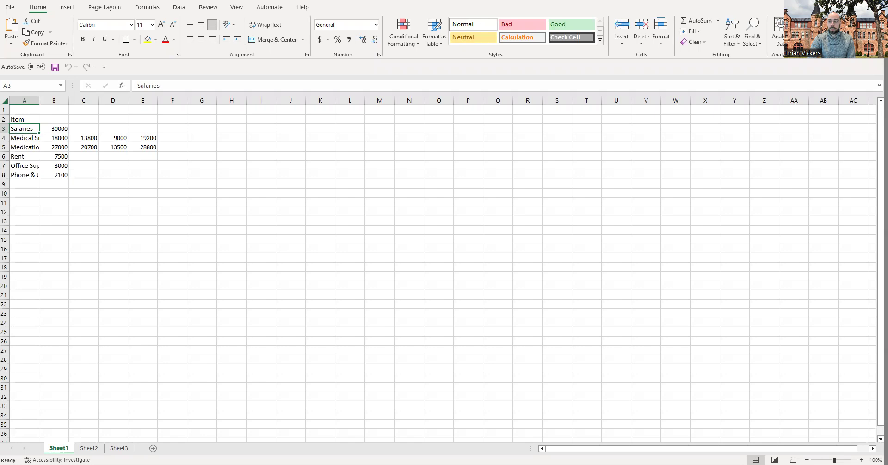
{"action": "key", "text": "super+Right"}
{"action": "left_click", "coordinate": [176, 154]}
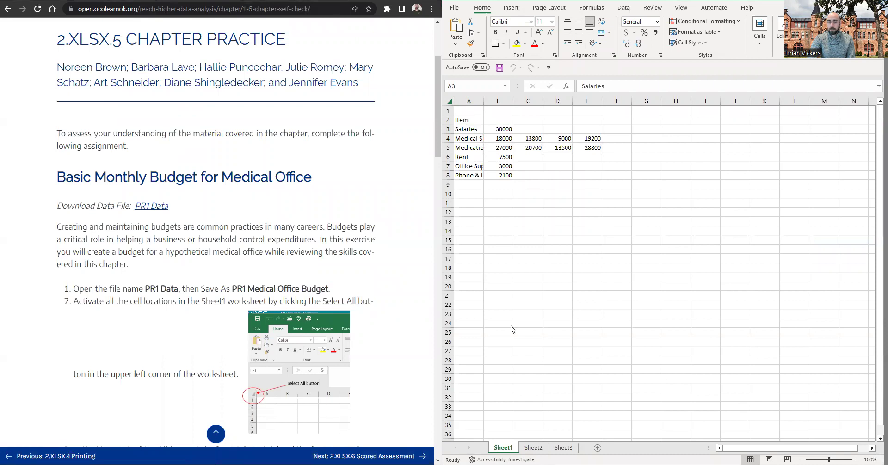
Step: Highlight the file names PR1 Data and PR1 Medical Office Budget in practice instruction 1
{"action": "left_click", "coordinate": [475, 265]}
{"action": "scroll", "coordinate": [129, 236], "scroll_direction": "down", "scroll_amount": 1}
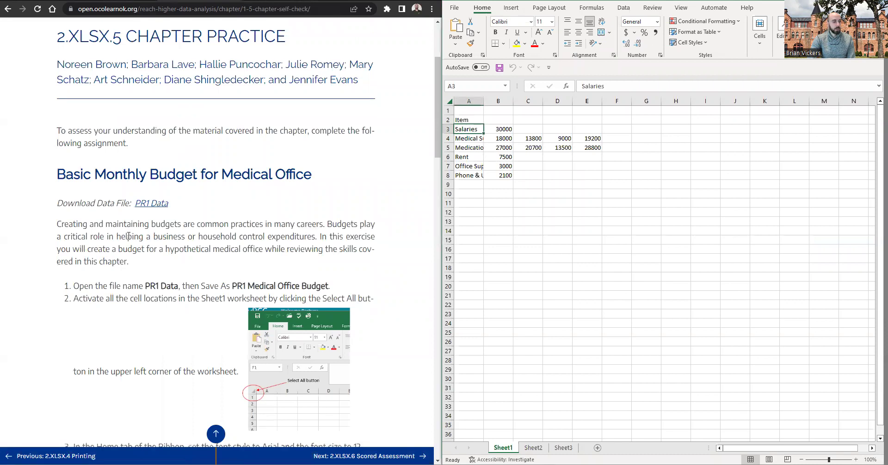
{"action": "scroll", "coordinate": [129, 237], "scroll_direction": "down", "scroll_amount": 2}
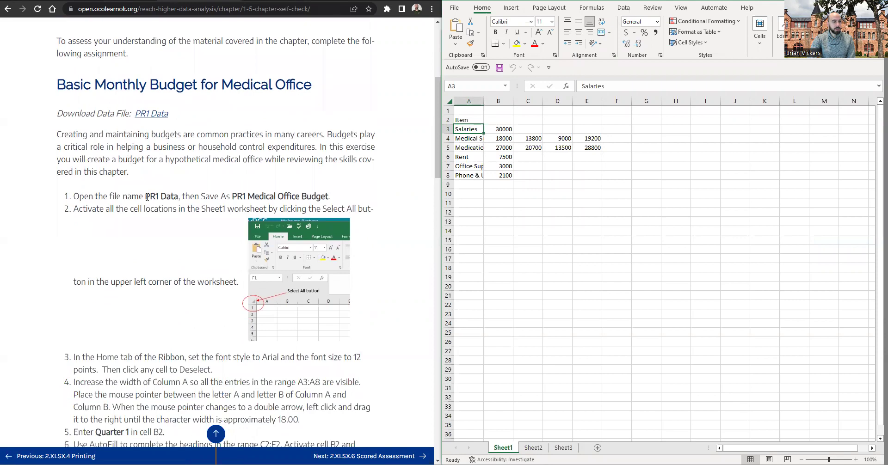
{"action": "left_click_drag", "start_coordinate": [149, 195], "coordinate": [192, 195]}
{"action": "left_click", "coordinate": [229, 195]}
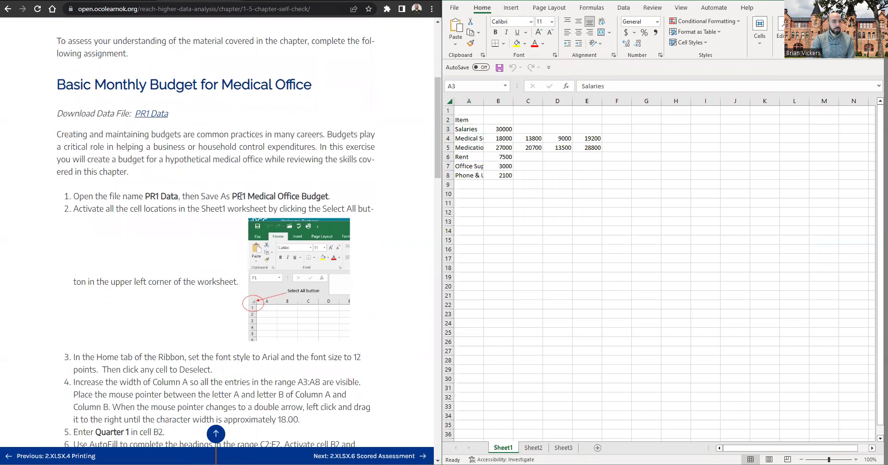
{"action": "left_click", "coordinate": [526, 194]}
{"action": "left_click_drag", "start_coordinate": [237, 196], "coordinate": [330, 196]}
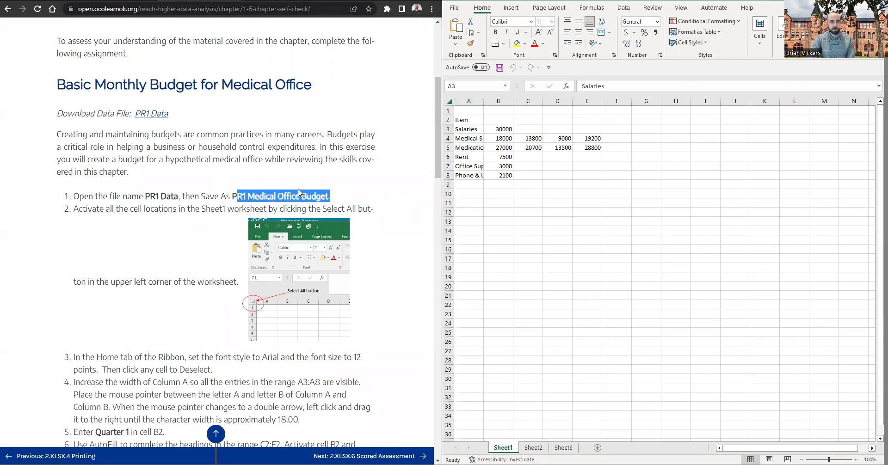
{"action": "left_click", "coordinate": [91, 205]}
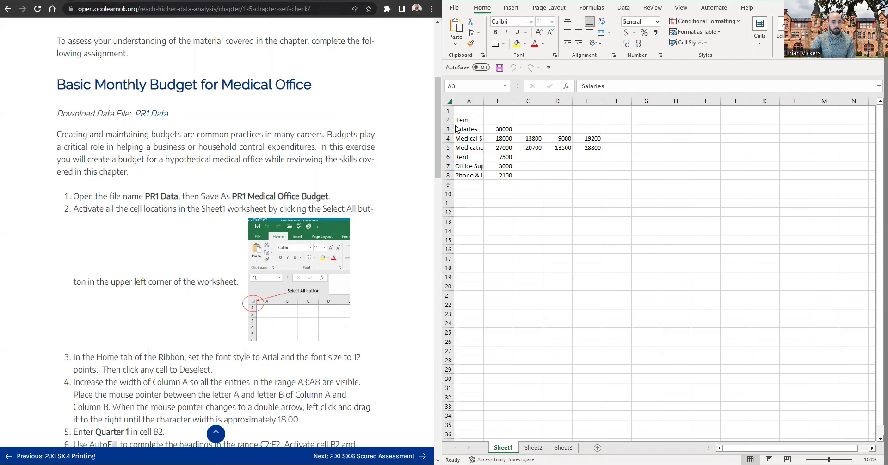
Step: Set the font of all cells on Sheet1 to Arial, and deselect the worksheet
{"action": "left_click", "coordinate": [450, 102]}
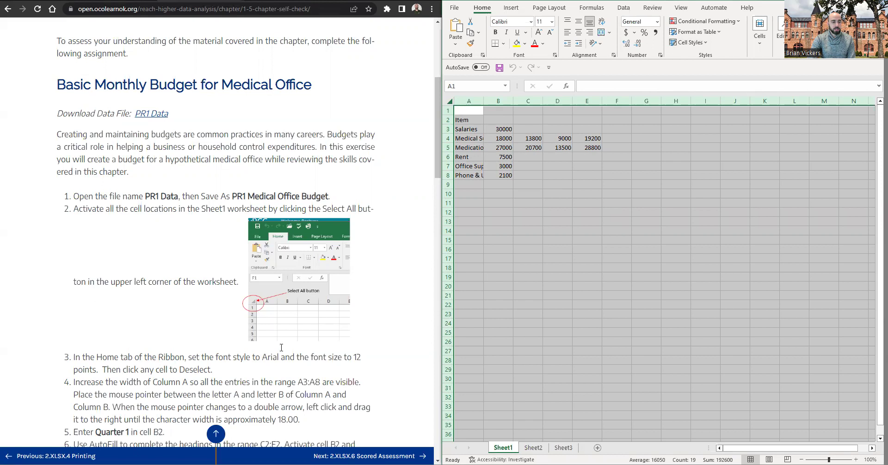
{"action": "left_click", "coordinate": [530, 22]}
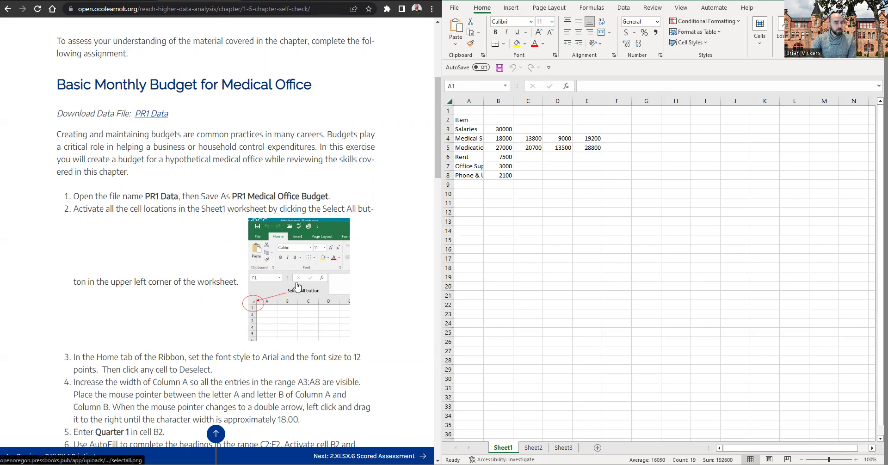
{"action": "key", "text": "ctrl+a"}
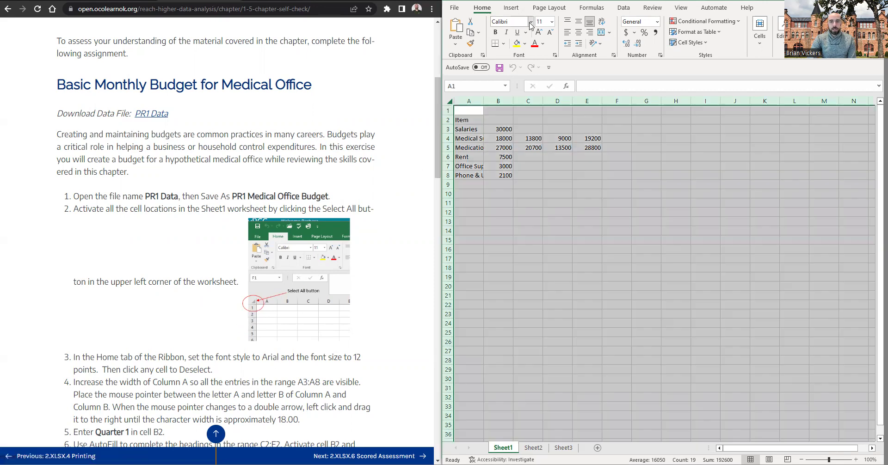
{"action": "left_click", "coordinate": [531, 21]}
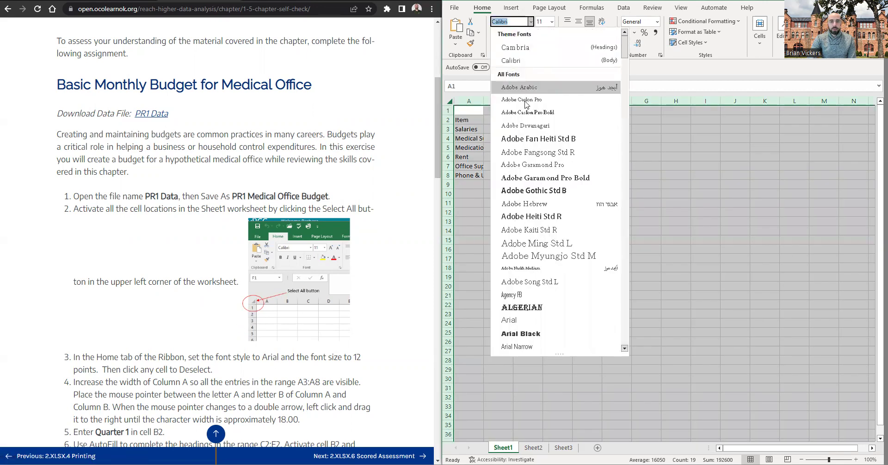
{"action": "scroll", "coordinate": [535, 257], "scroll_direction": "down", "scroll_amount": 2}
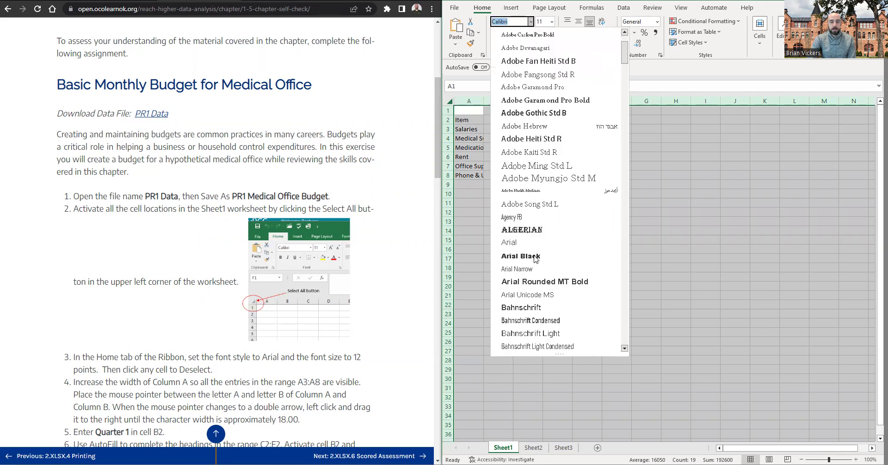
{"action": "left_click", "coordinate": [509, 243]}
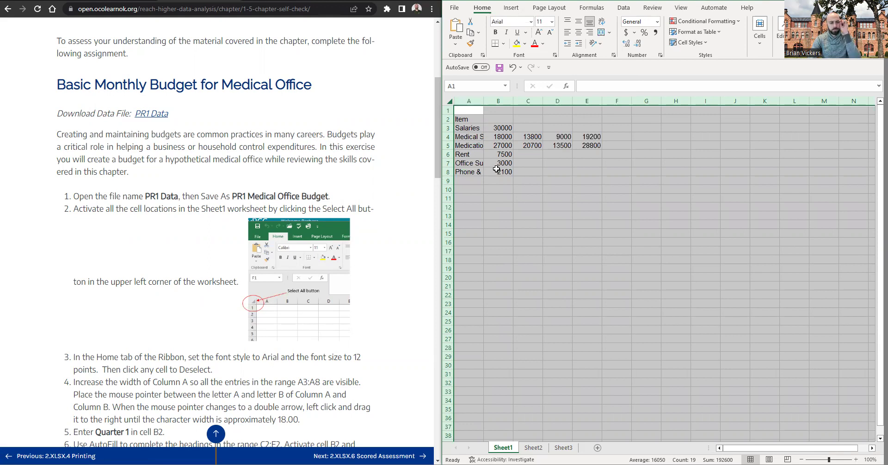
{"action": "left_click", "coordinate": [552, 173]}
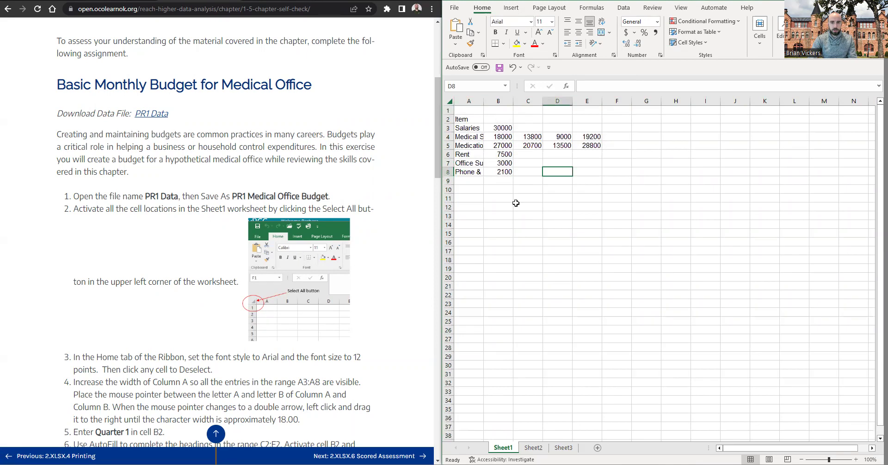
Step: Select all Sheet1 cells, clear the selection, and select the entire worksheet again
{"action": "key", "text": "ctrl+a"}
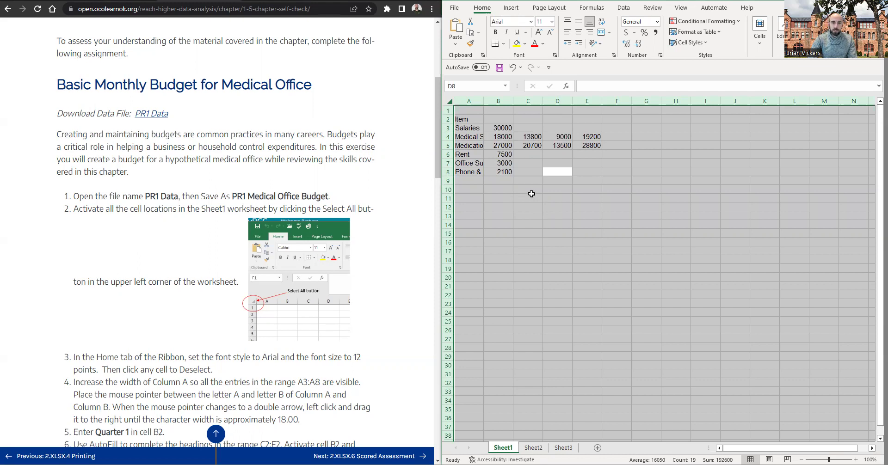
{"action": "left_click", "coordinate": [531, 195]}
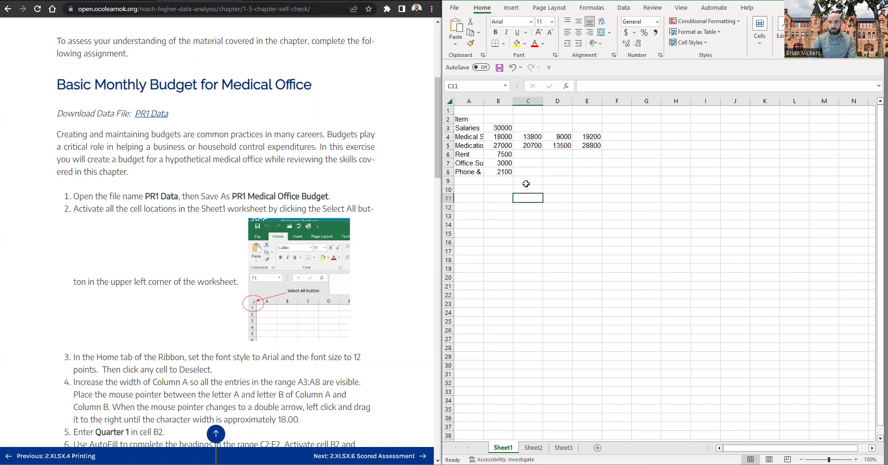
{"action": "left_click", "coordinate": [449, 101]}
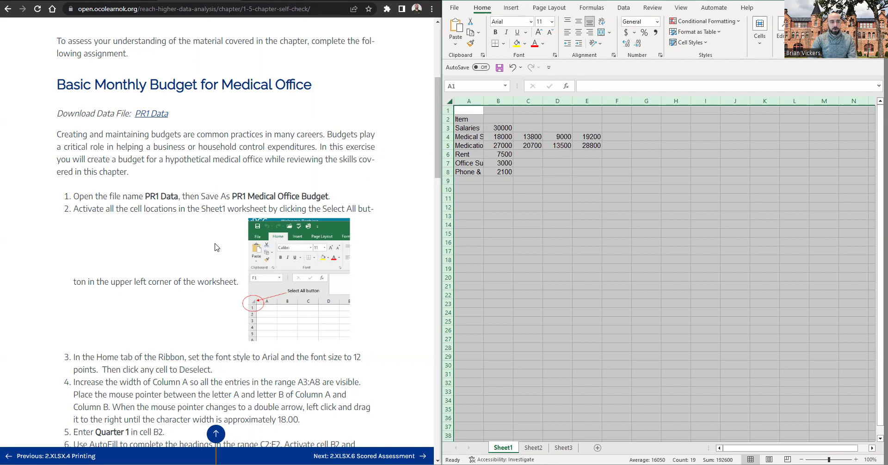
Step: Set the font size of all cells on Sheet1 to 12 points
{"action": "left_click", "coordinate": [88, 361]}
{"action": "scroll", "coordinate": [288, 304], "scroll_direction": "down", "scroll_amount": 2}
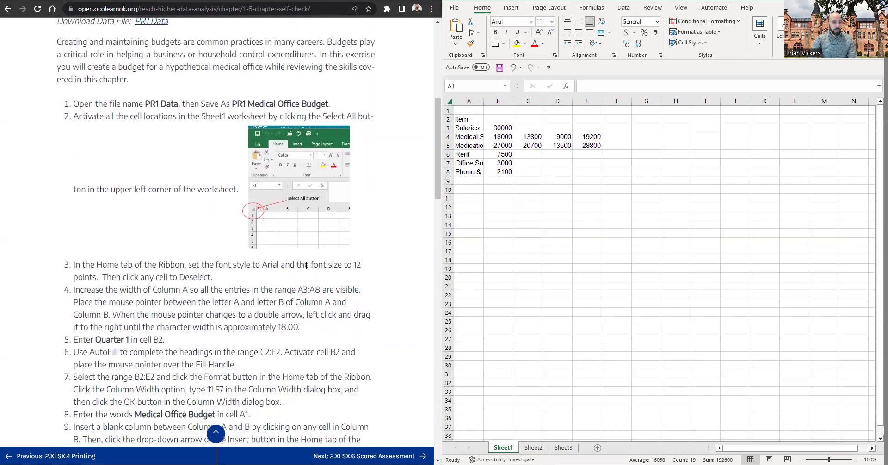
{"action": "left_click", "coordinate": [521, 243]}
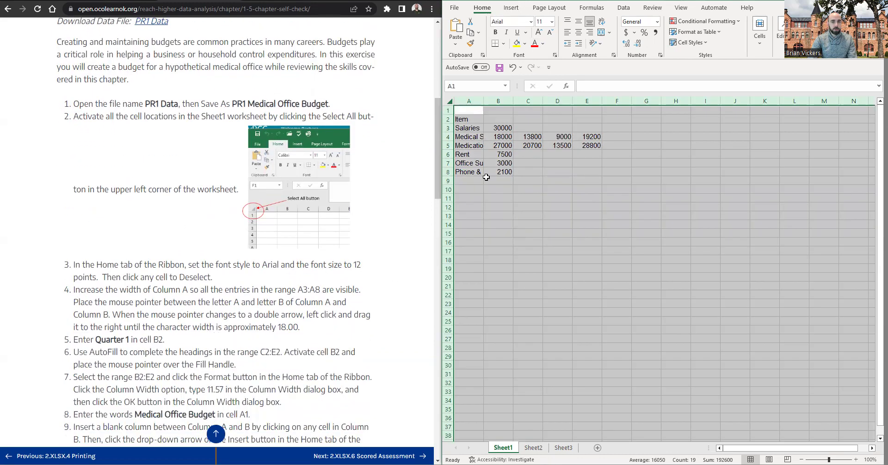
{"action": "left_click", "coordinate": [451, 101]}
{"action": "left_click", "coordinate": [544, 22]}
{"action": "left_click", "coordinate": [552, 22]}
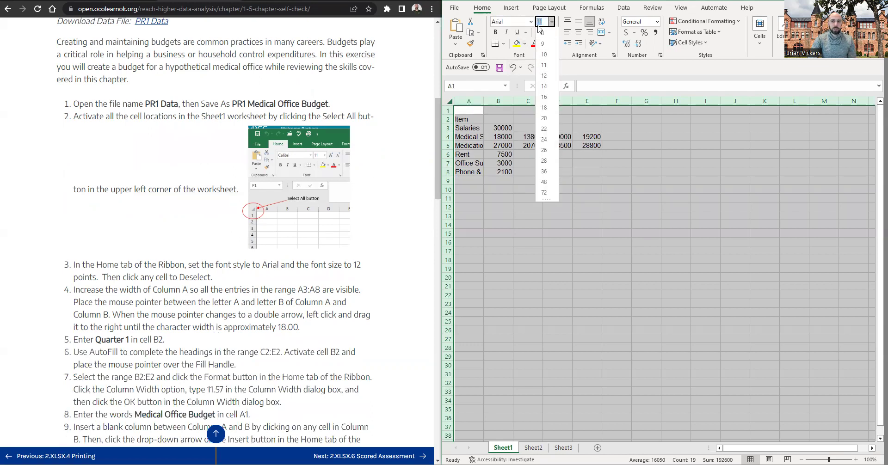
{"action": "type", "text": "13"}
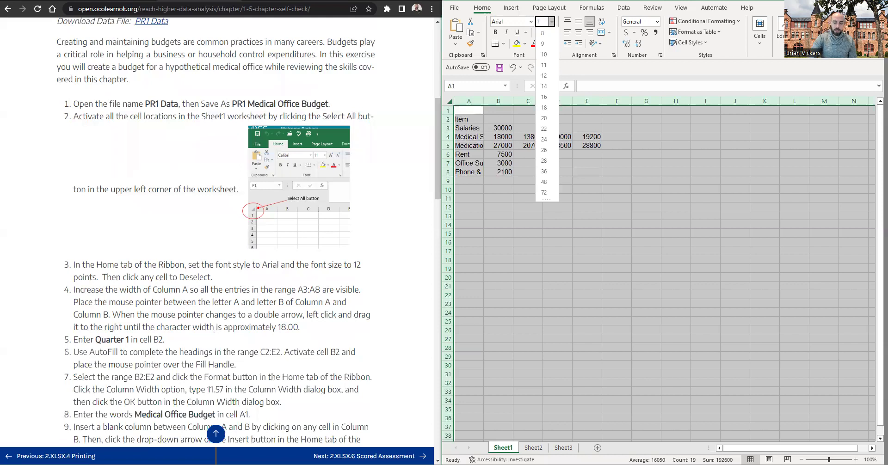
{"action": "key", "text": "BackSpace"}
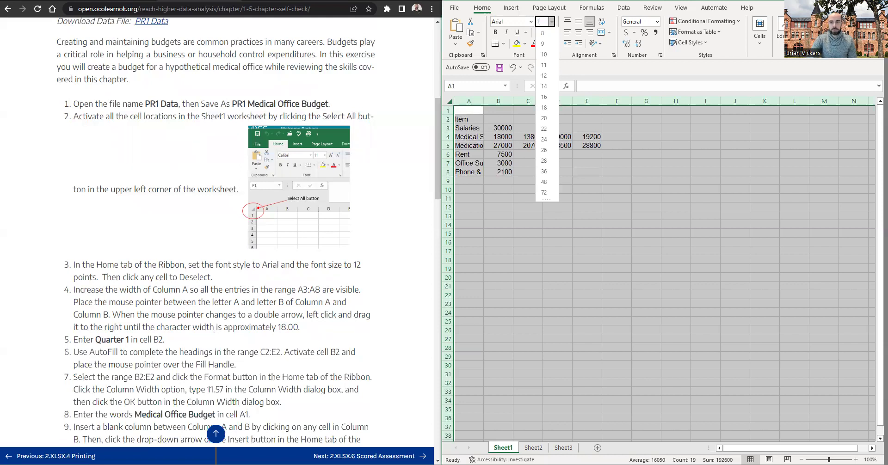
{"action": "type", "text": "2"}
{"action": "key", "text": "Return"}
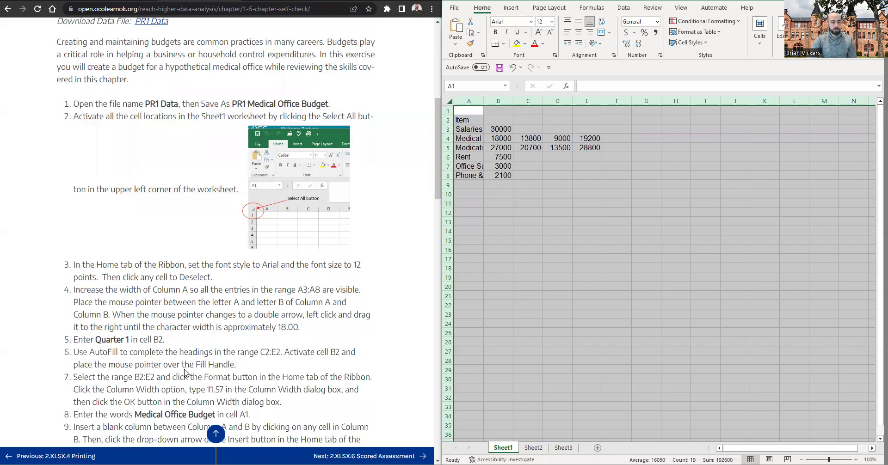
Step: Highlight practice instruction 3 about the font settings and deselect the worksheet by activating cell C11
{"action": "left_click", "coordinate": [99, 280]}
{"action": "left_click_drag", "start_coordinate": [72, 265], "coordinate": [204, 290]}
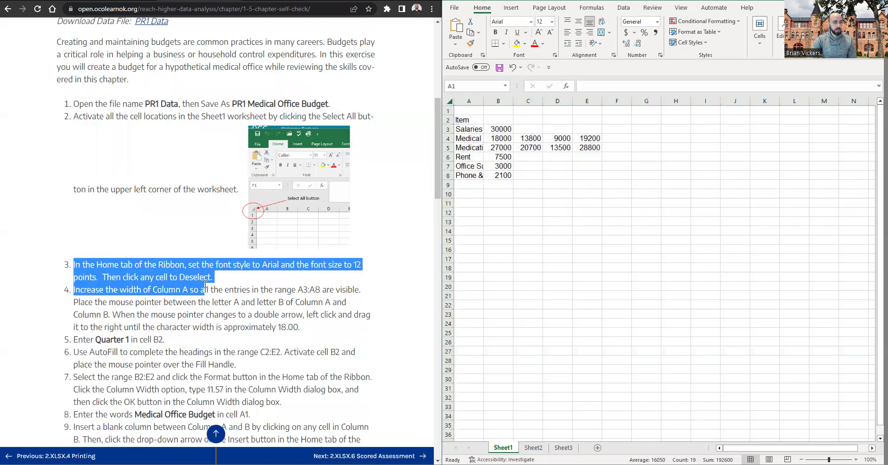
{"action": "left_click", "coordinate": [533, 206]}
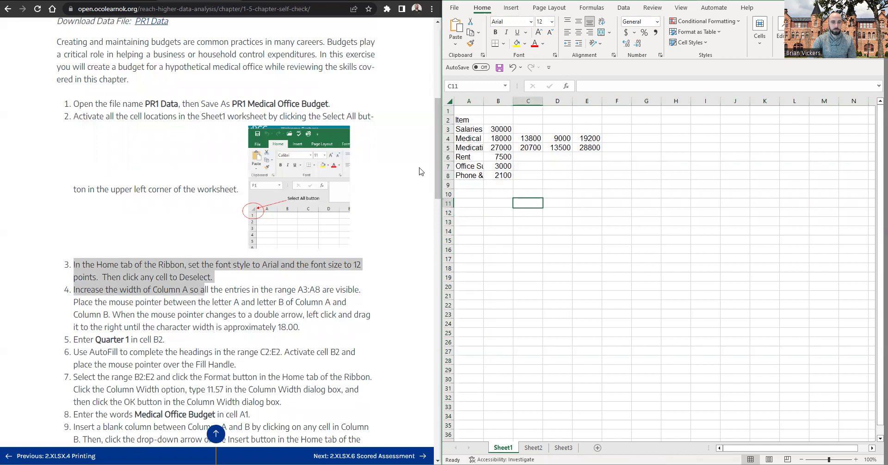
Step: Check the cut-off entries in the range A3:A8 and widen Column A to 18.00 characters
{"action": "left_click", "coordinate": [105, 290]}
{"action": "scroll", "coordinate": [99, 261], "scroll_direction": "down", "scroll_amount": 1}
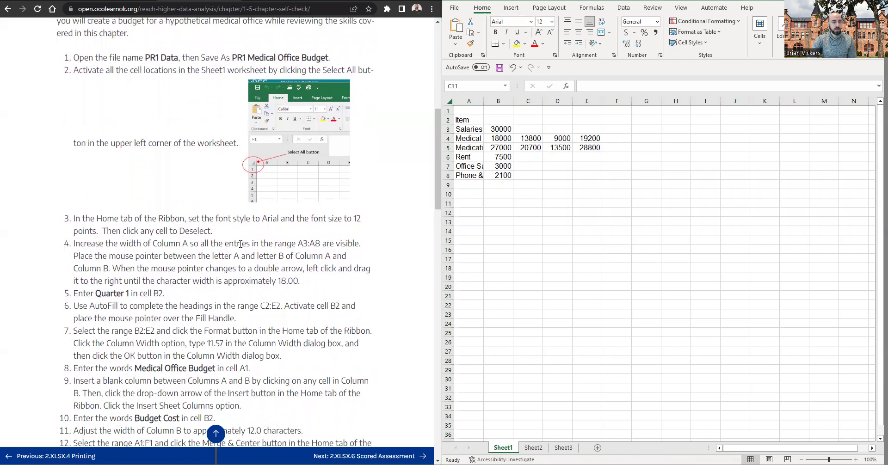
{"action": "left_click", "coordinate": [464, 128]}
{"action": "left_click", "coordinate": [467, 176]}
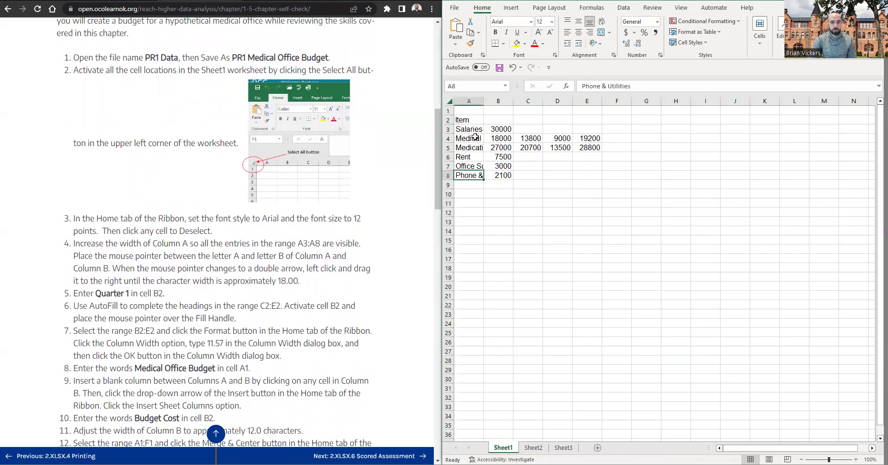
{"action": "left_click", "coordinate": [475, 148]}
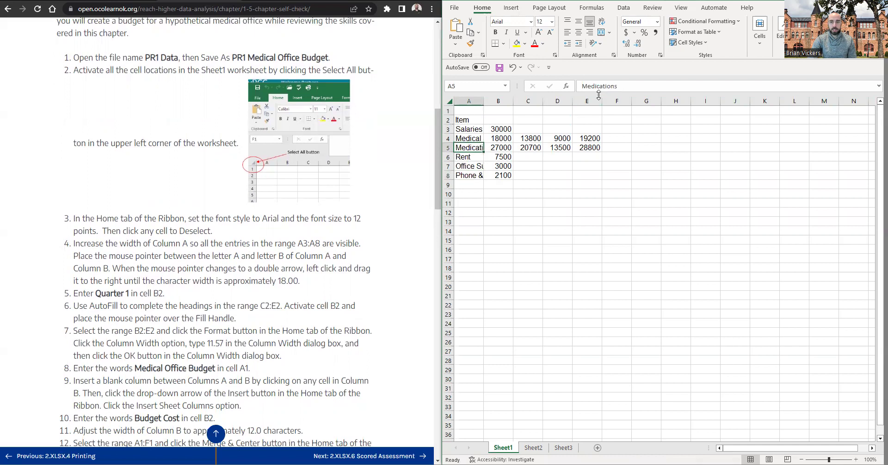
{"action": "key", "text": "F2"}
{"action": "left_click", "coordinate": [501, 191]}
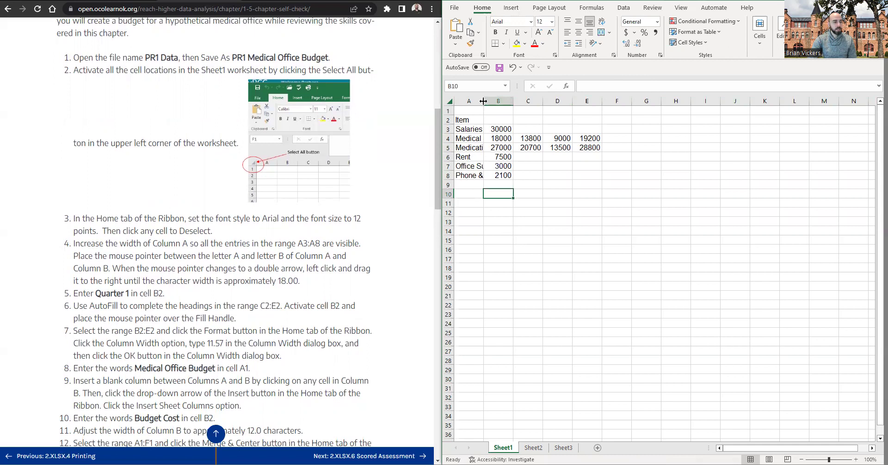
{"action": "left_click_drag", "start_coordinate": [483, 100], "coordinate": [515, 102]}
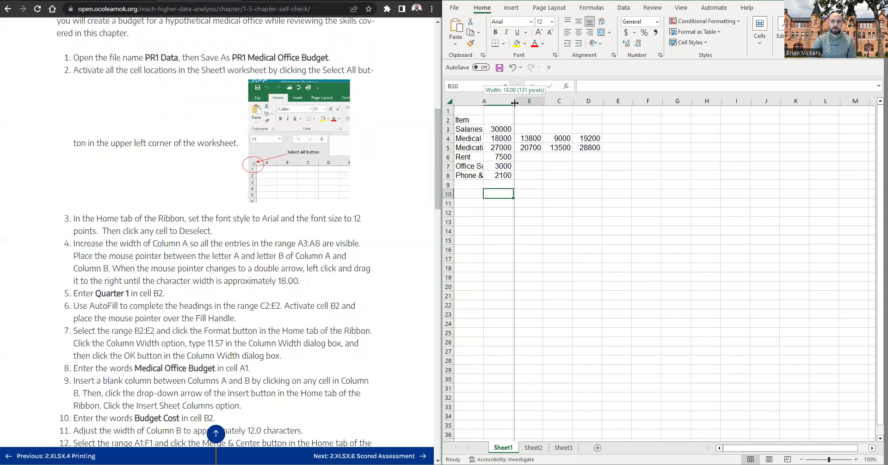
{"action": "left_click_drag", "start_coordinate": [515, 102], "coordinate": [515, 103]}
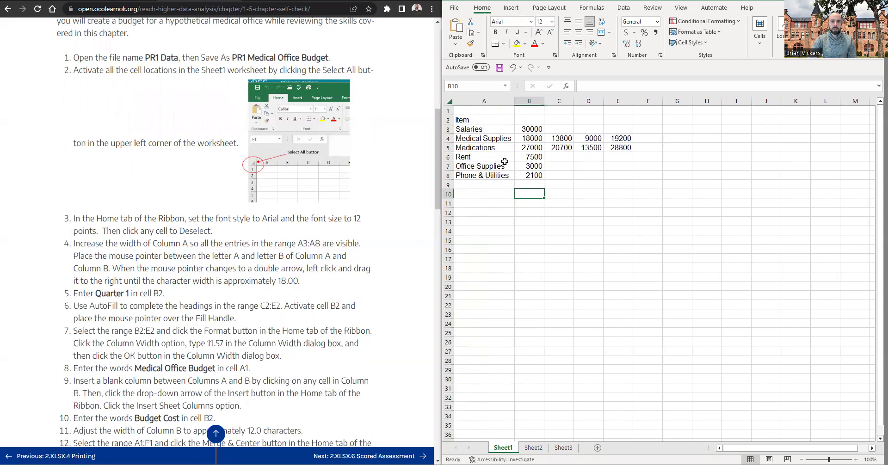
Step: Recheck the width of Column A against practice instruction 4 at its border with Column B
{"action": "left_click", "coordinate": [171, 279]}
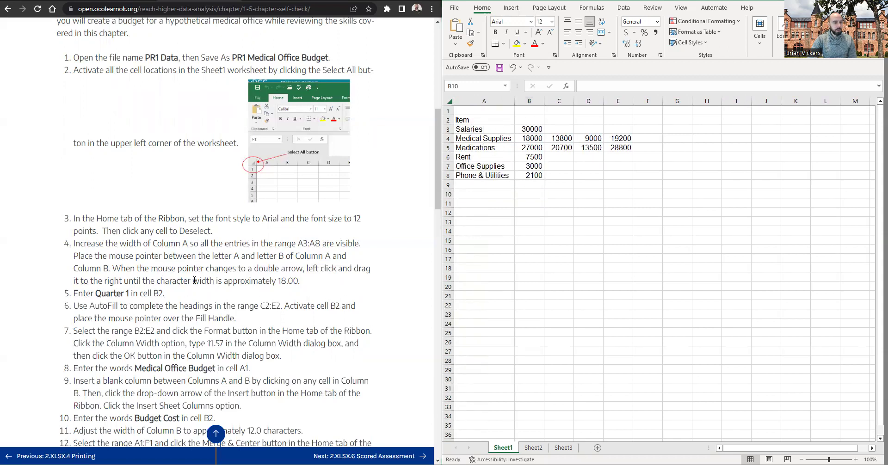
{"action": "scroll", "coordinate": [194, 280], "scroll_direction": "down", "scroll_amount": 1}
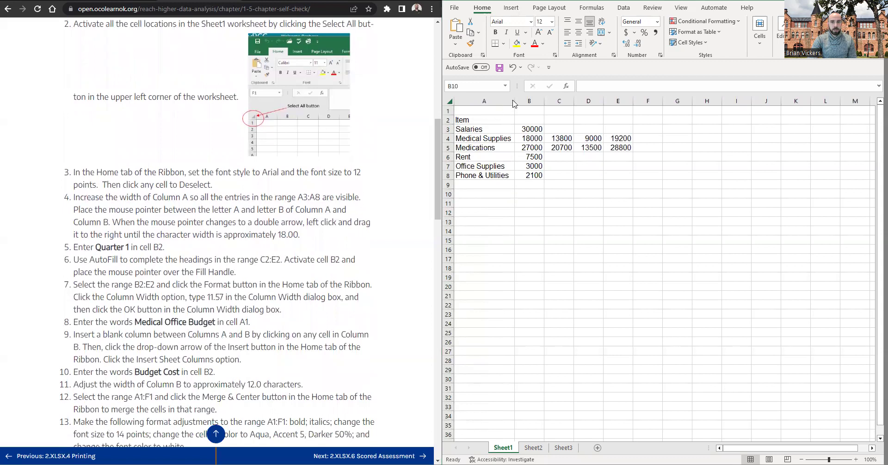
{"action": "left_click", "coordinate": [531, 193]}
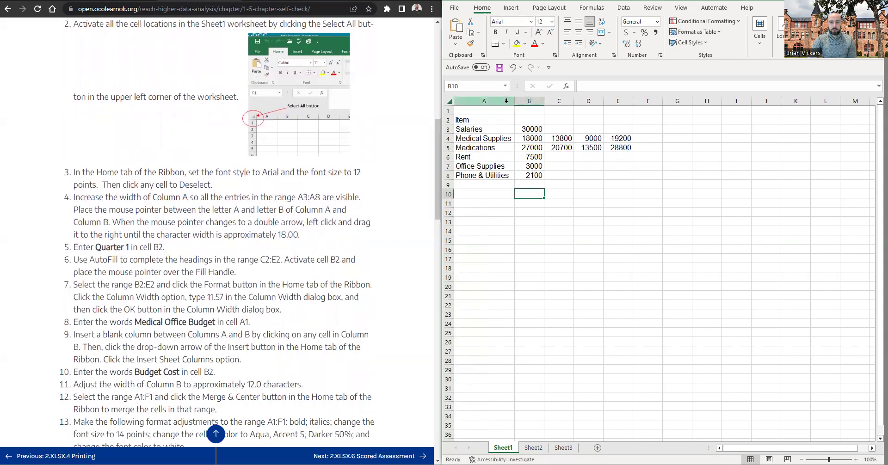
{"action": "left_click", "coordinate": [510, 100]}
{"action": "left_click_drag", "start_coordinate": [514, 101], "coordinate": [515, 102]}
{"action": "left_click", "coordinate": [559, 185]}
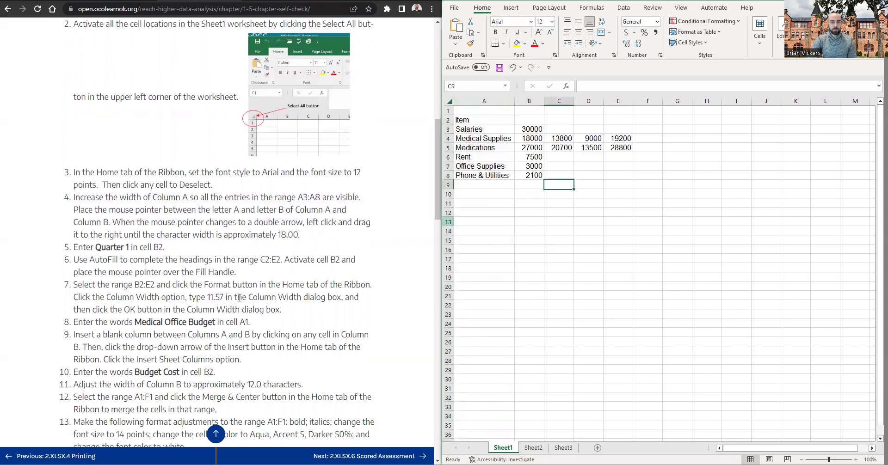
Step: Enter the heading Quarter 1 in cell B2
{"action": "left_click", "coordinate": [195, 251]}
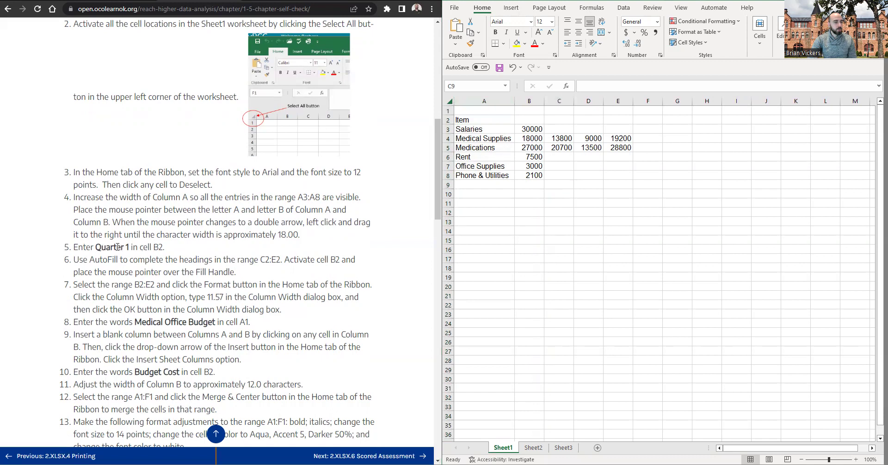
{"action": "left_click", "coordinate": [541, 201]}
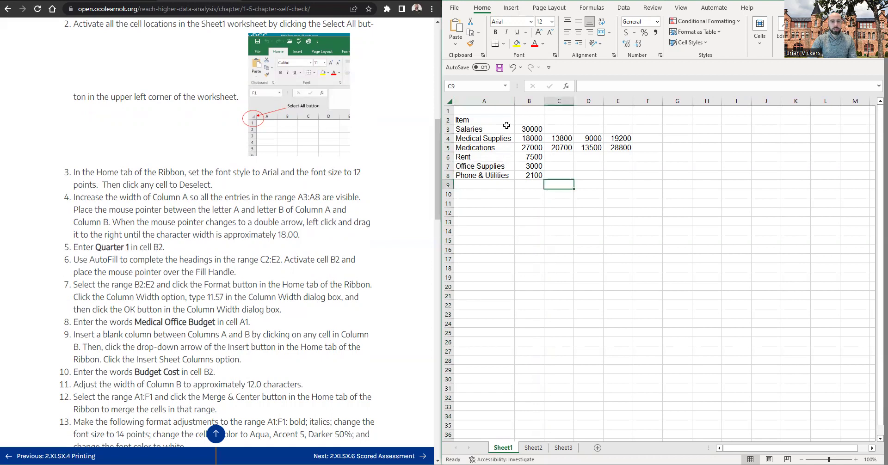
{"action": "left_click", "coordinate": [534, 123]}
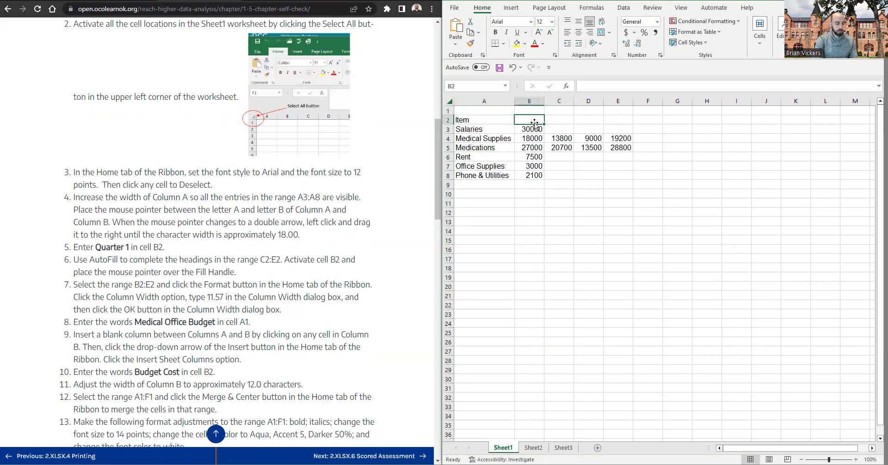
{"action": "type", "text": "Quarter 1"}
{"action": "key", "text": "Return"}
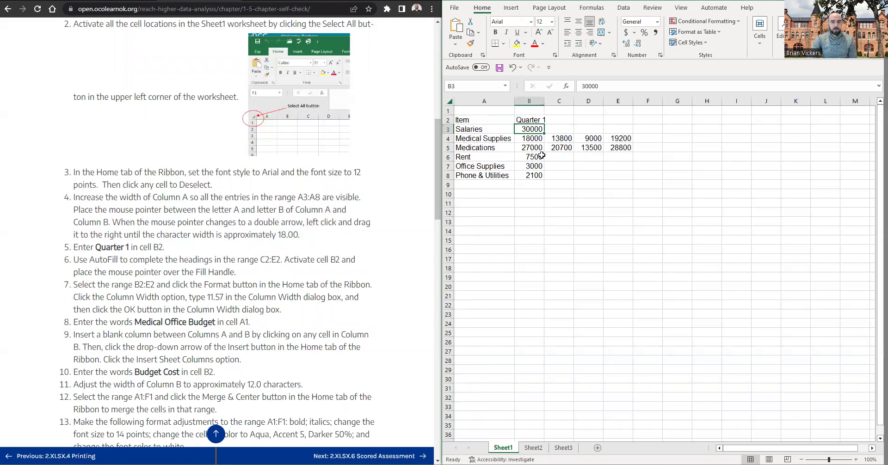
Step: AutoFill the quarter headings from cell B2 across the range C2:E2
{"action": "left_click", "coordinate": [562, 120]}
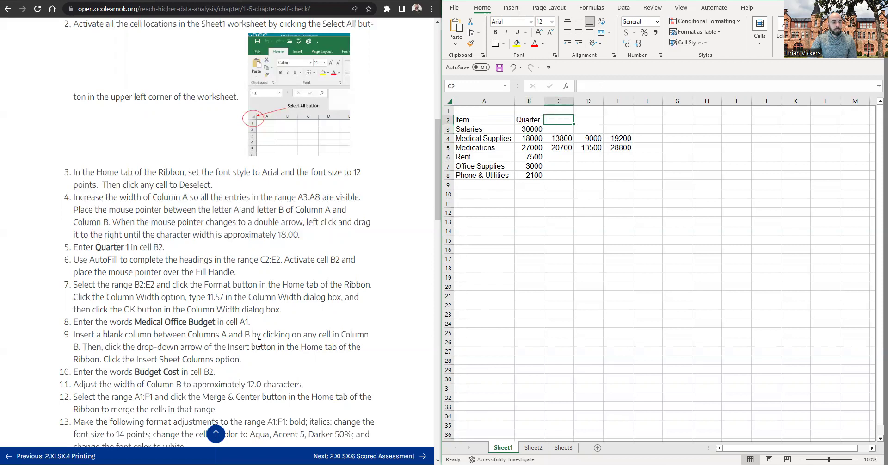
{"action": "left_click", "coordinate": [619, 118]}
{"action": "left_click", "coordinate": [561, 119]}
{"action": "left_click", "coordinate": [589, 120]}
{"action": "left_click", "coordinate": [611, 119]}
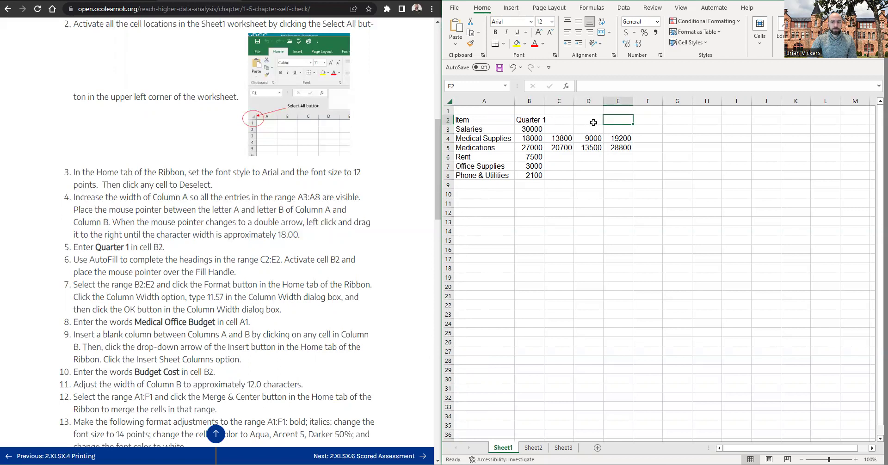
{"action": "left_click", "coordinate": [564, 119]}
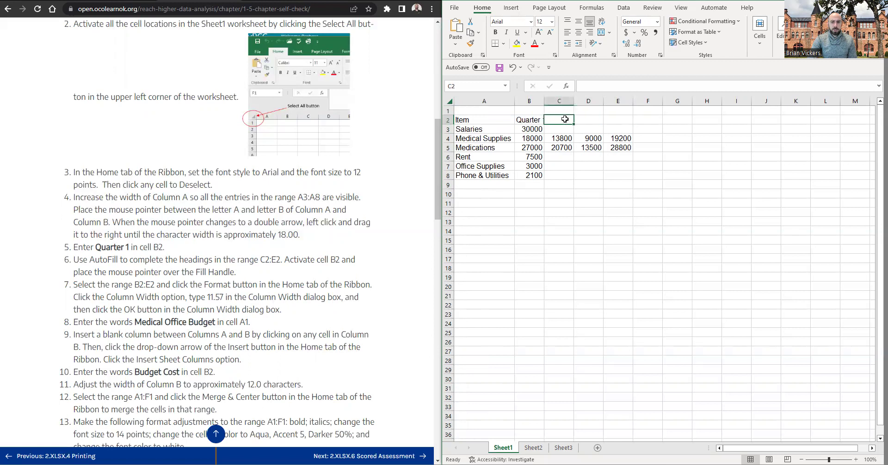
{"action": "left_click", "coordinate": [539, 119]}
{"action": "mouse_move", "coordinate": [544, 124]}
{"action": "left_mouse_down"}
{"action": "mouse_move", "coordinate": [601, 124]}
{"action": "mouse_move", "coordinate": [537, 121]}
{"action": "left_mouse_up"}
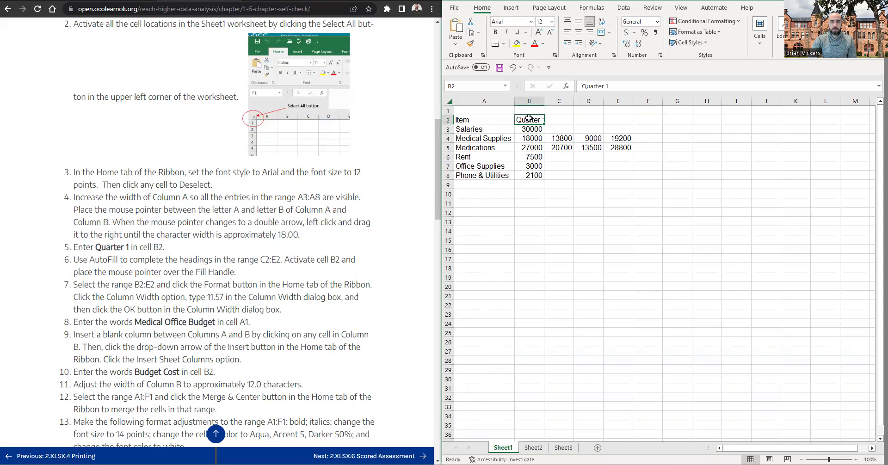
{"action": "mouse_move", "coordinate": [545, 125]}
{"action": "left_mouse_down"}
{"action": "mouse_move", "coordinate": [632, 119]}
{"action": "mouse_move", "coordinate": [537, 119]}
{"action": "left_mouse_up"}
{"action": "left_click_drag", "start_coordinate": [544, 125], "coordinate": [620, 123]}
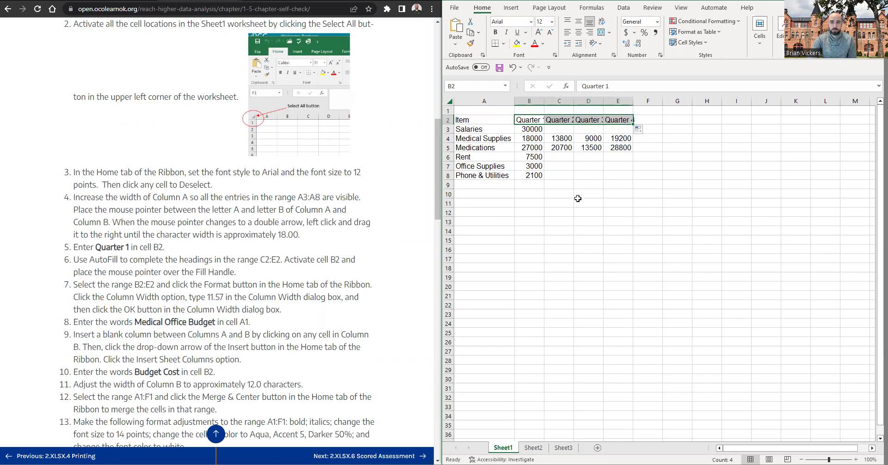
Step: Read practice instruction 7 and select the quarter headings in the range B2:E2
{"action": "left_click", "coordinate": [144, 250]}
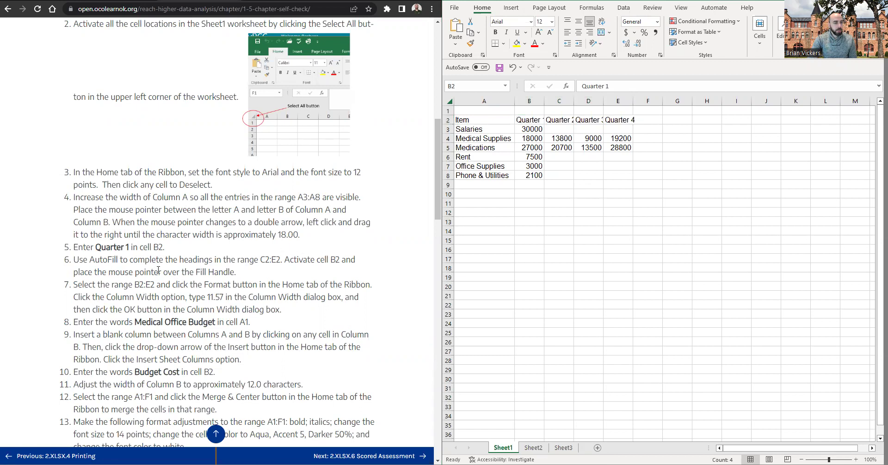
{"action": "scroll", "coordinate": [178, 268], "scroll_direction": "down", "scroll_amount": 1}
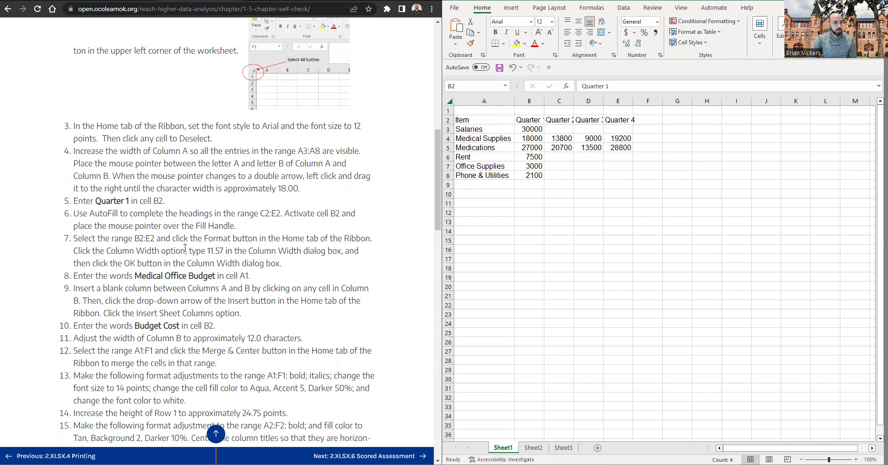
{"action": "scroll", "coordinate": [139, 231], "scroll_direction": "down", "scroll_amount": 1}
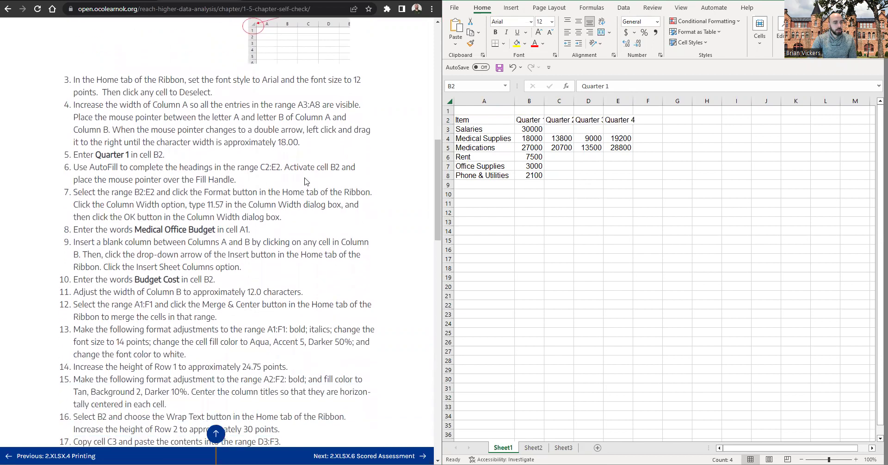
{"action": "left_click", "coordinate": [596, 159]}
{"action": "left_click", "coordinate": [527, 138]}
{"action": "left_click_drag", "start_coordinate": [526, 122], "coordinate": [626, 119]}
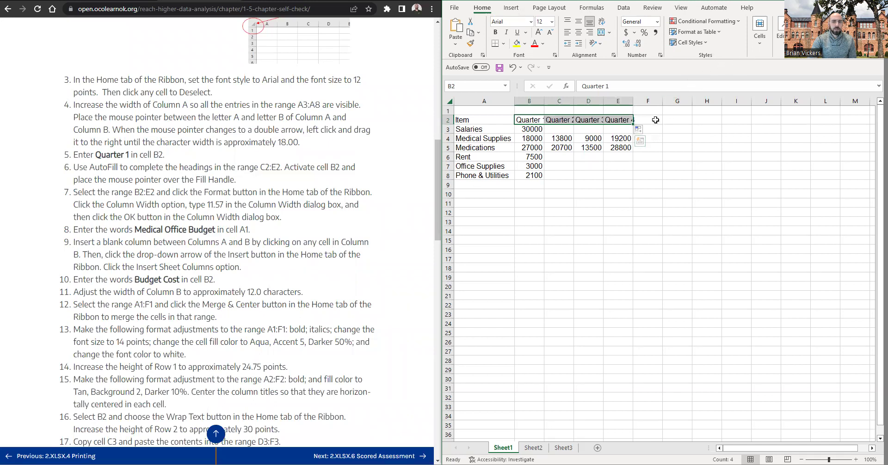
Step: Look through the Format Cells settings of the range B2:E2 for a column width option
{"action": "right_click", "coordinate": [538, 122]}
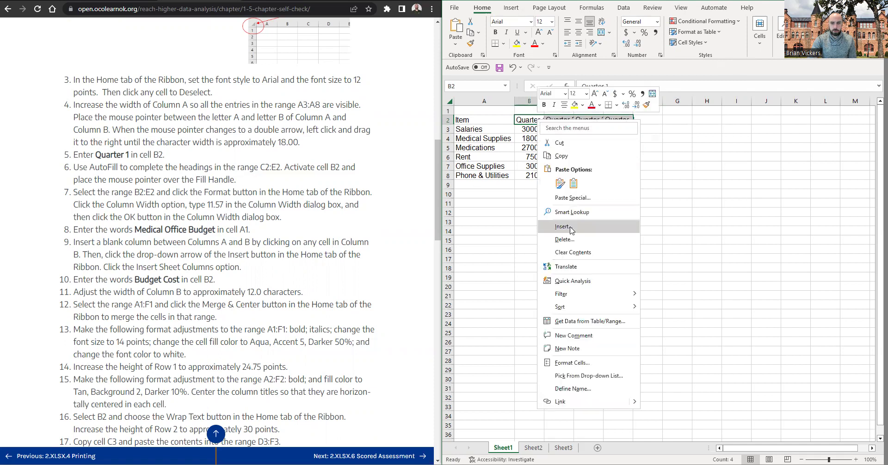
{"action": "left_click", "coordinate": [575, 358]}
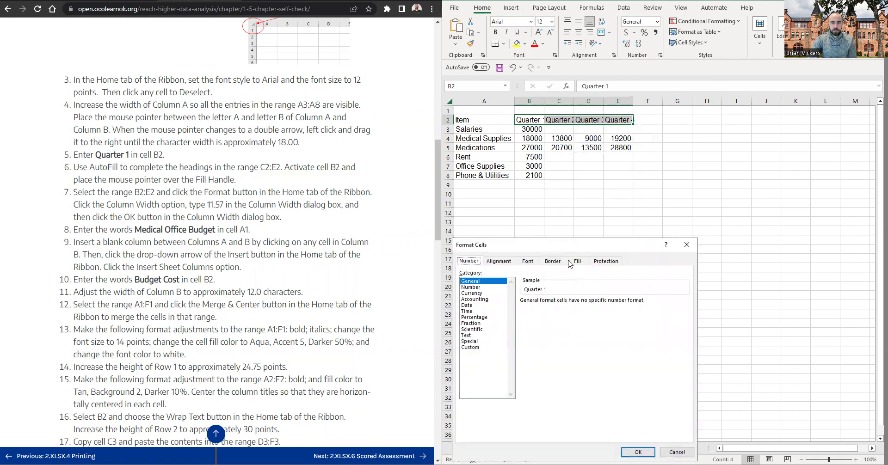
{"action": "left_click_drag", "start_coordinate": [561, 245], "coordinate": [584, 184]}
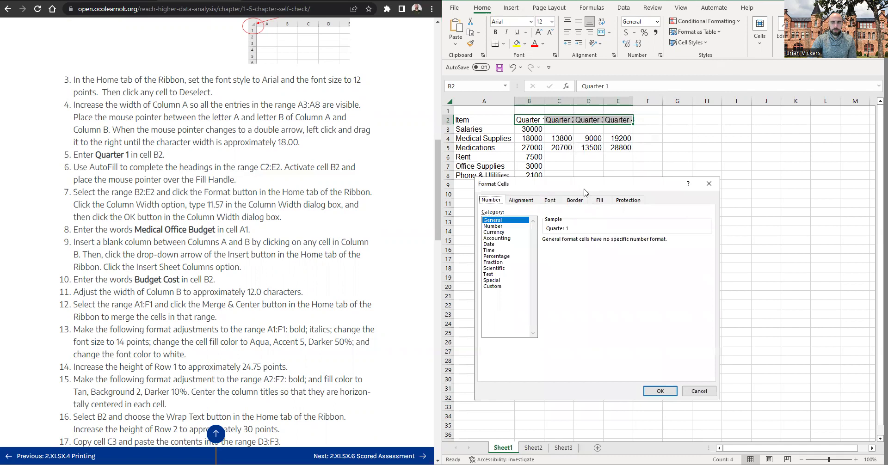
{"action": "left_click", "coordinate": [531, 202]}
{"action": "left_click", "coordinate": [549, 201]}
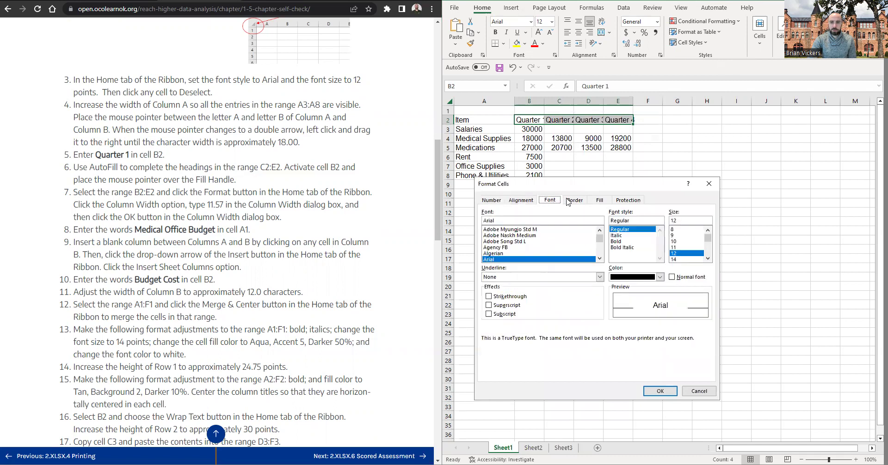
{"action": "left_click", "coordinate": [569, 202]}
{"action": "left_click", "coordinate": [598, 202]}
{"action": "left_click", "coordinate": [629, 201]}
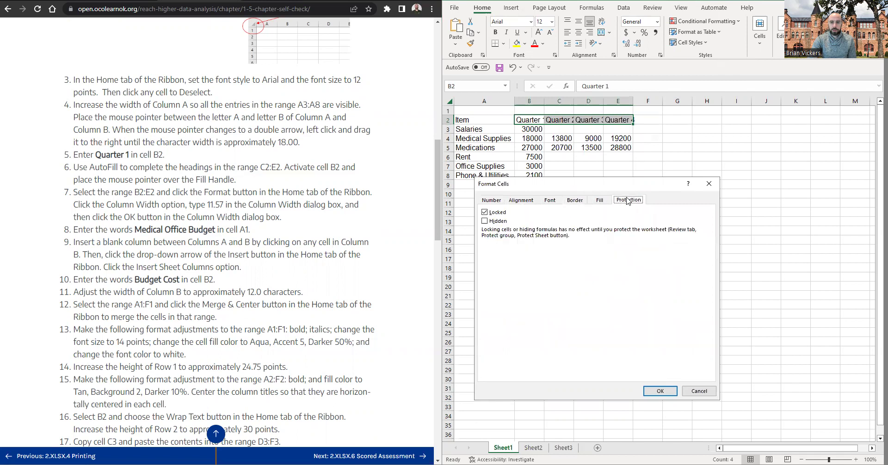
{"action": "left_click", "coordinate": [530, 202]}
{"action": "left_click", "coordinate": [496, 200]}
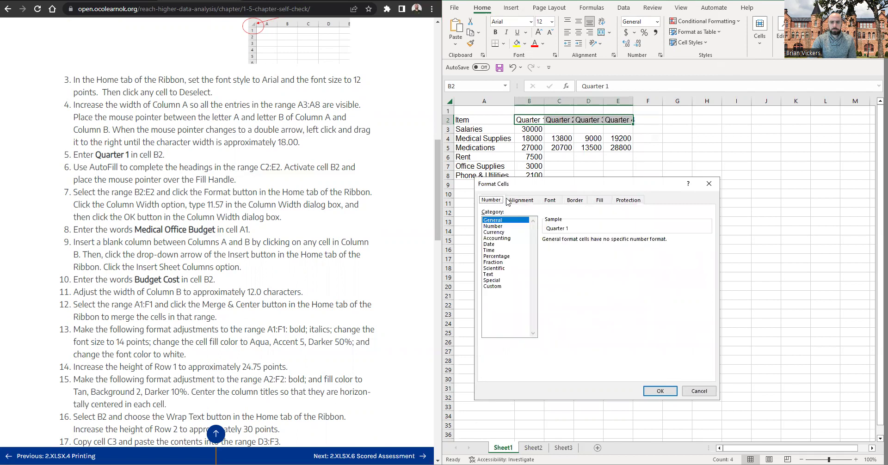
{"action": "left_click", "coordinate": [708, 183]}
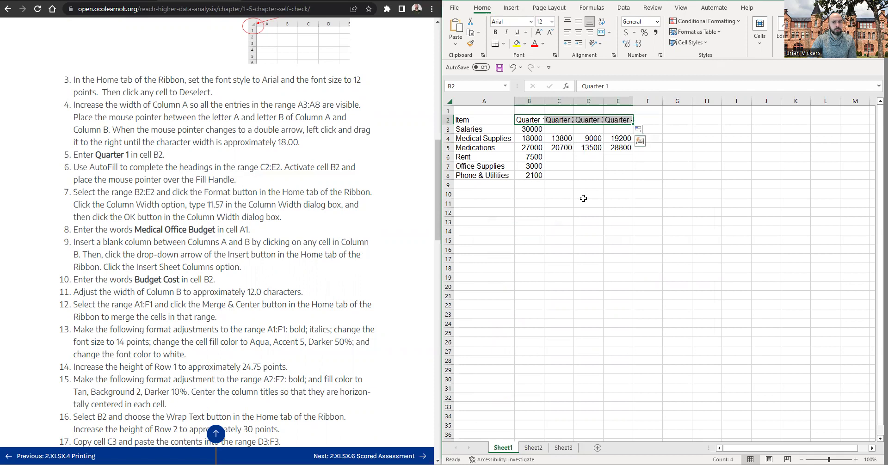
Step: Reselect the range B2:E2, maximize the workbook window and check the cell size commands under Format
{"action": "left_click_drag", "start_coordinate": [530, 100], "coordinate": [615, 100]}
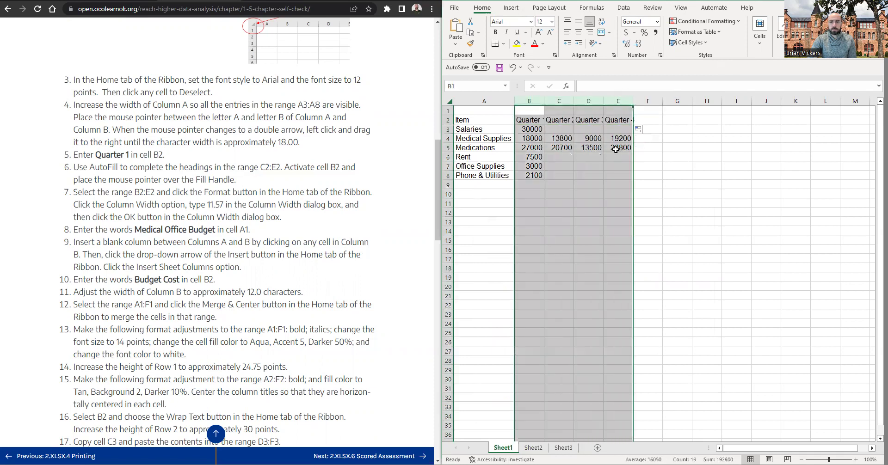
{"action": "left_click", "coordinate": [555, 139]}
{"action": "left_click_drag", "start_coordinate": [529, 120], "coordinate": [615, 119]}
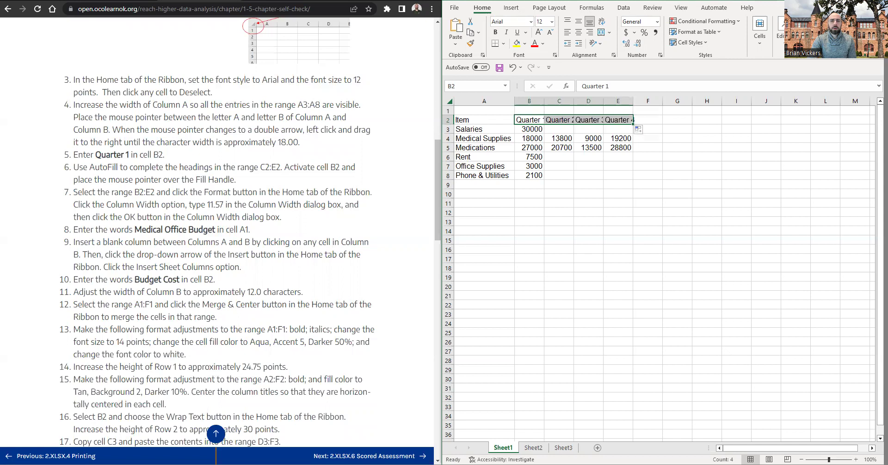
{"action": "double_click", "coordinate": [640, 0]}
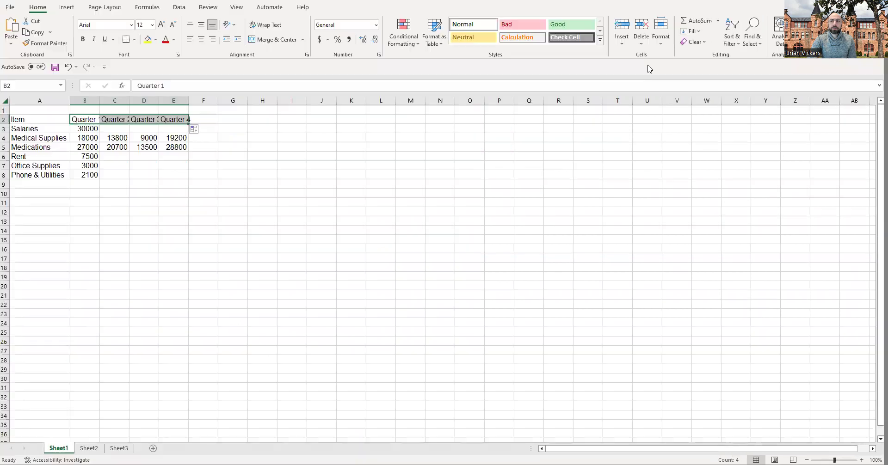
{"action": "left_click", "coordinate": [664, 46]}
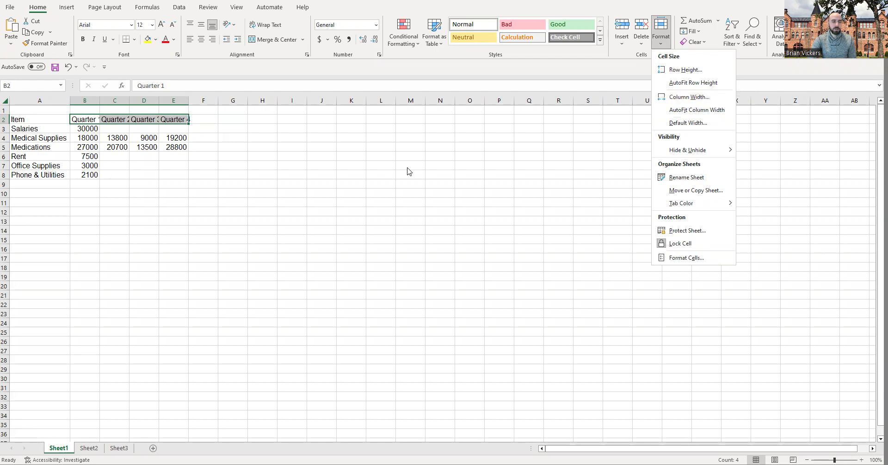
{"action": "key", "text": "Escape"}
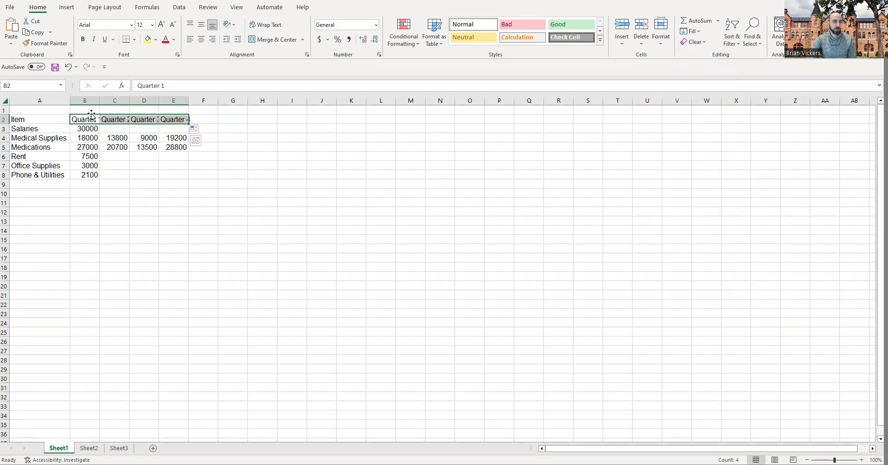
Step: Try resizing Columns B through E together at their header borders and undo the change
{"action": "left_click_drag", "start_coordinate": [85, 100], "coordinate": [174, 97]}
{"action": "left_click_drag", "start_coordinate": [100, 100], "coordinate": [176, 119]}
{"action": "key", "text": "ctrl+z"}
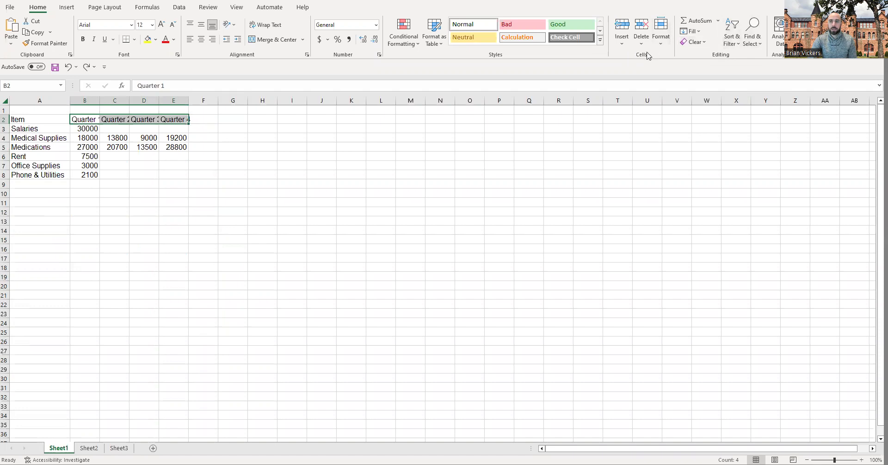
Step: Set the column width of the range B2:E2 to 11.57
{"action": "left_click", "coordinate": [661, 41]}
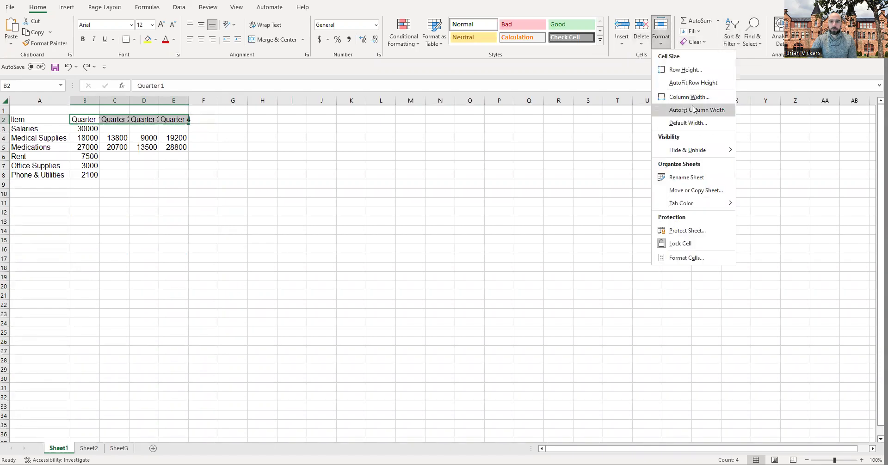
{"action": "left_click", "coordinate": [691, 96]}
{"action": "type", "text": "11.57"}
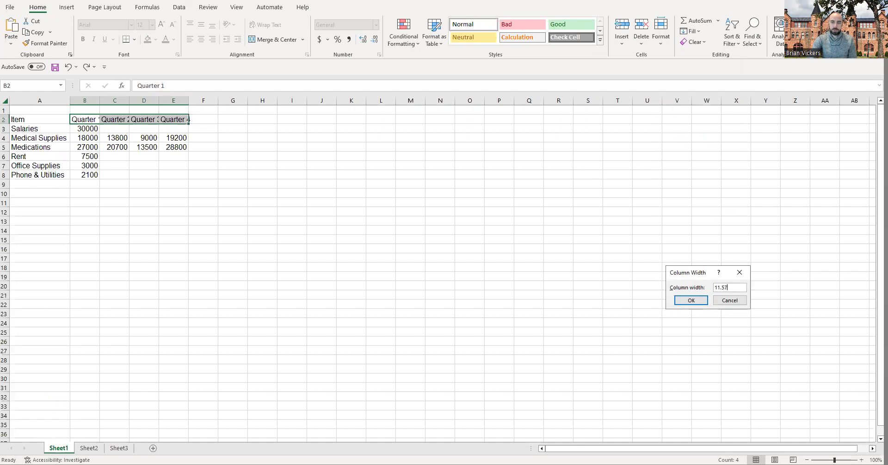
{"action": "left_click", "coordinate": [691, 300]}
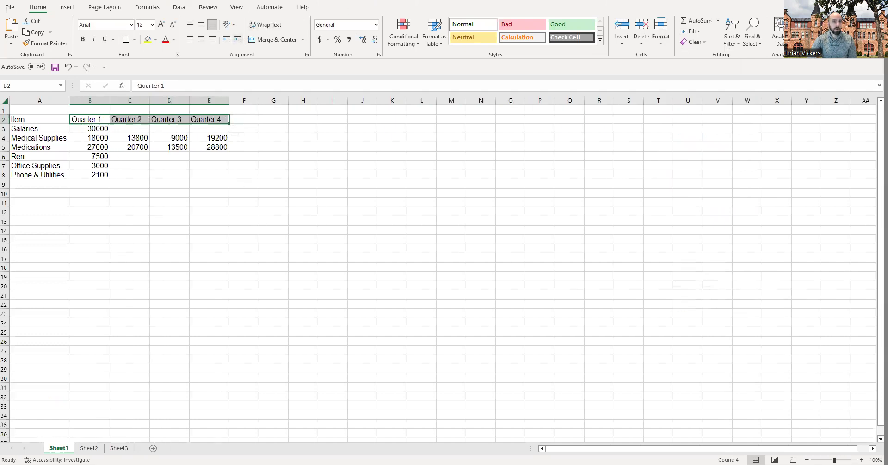
Step: Tile the workbook beside the practice instructions in Chrome and check instruction 8
{"action": "key", "text": "super+Right"}
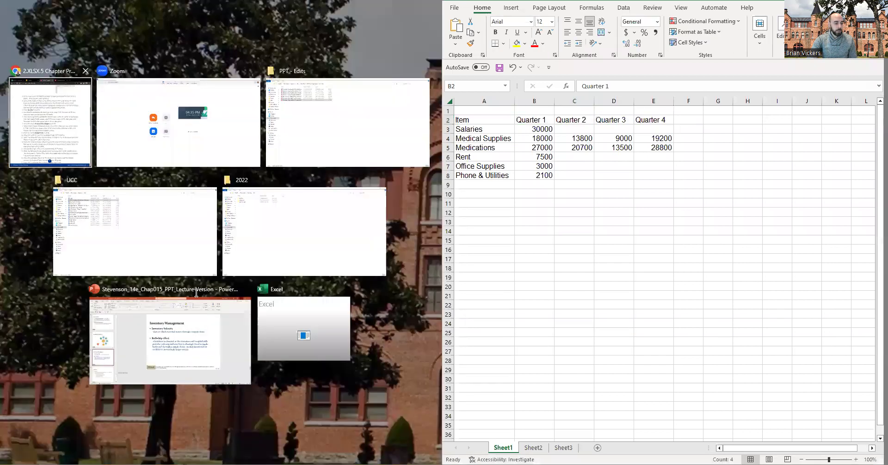
{"action": "left_click", "coordinate": [50, 123]}
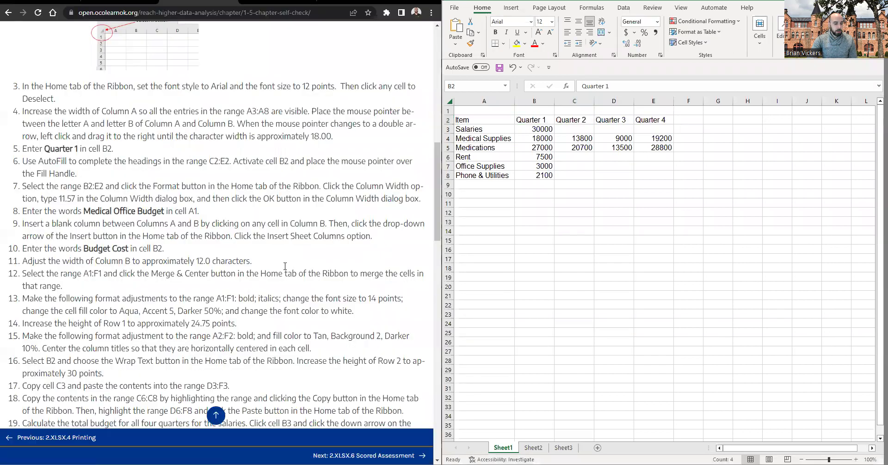
{"action": "left_click", "coordinate": [584, 127]}
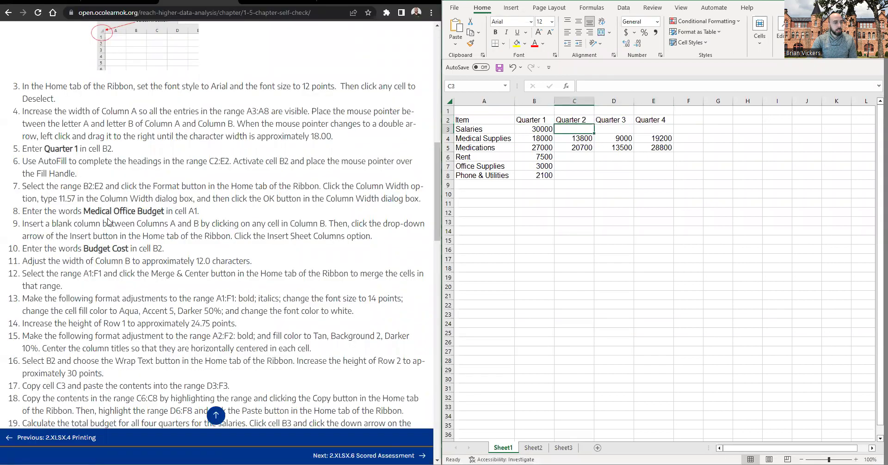
{"action": "left_click", "coordinate": [157, 204]}
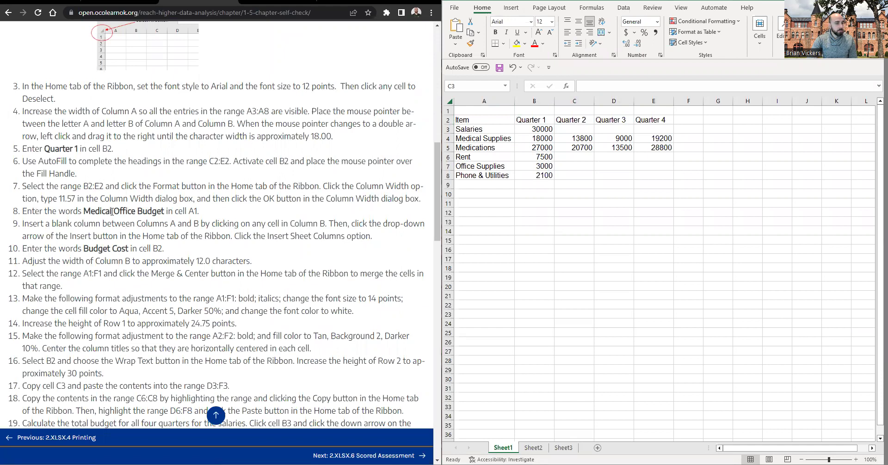
Step: Enter the title Medical Office Budget in cell A1
{"action": "left_click", "coordinate": [477, 113]}
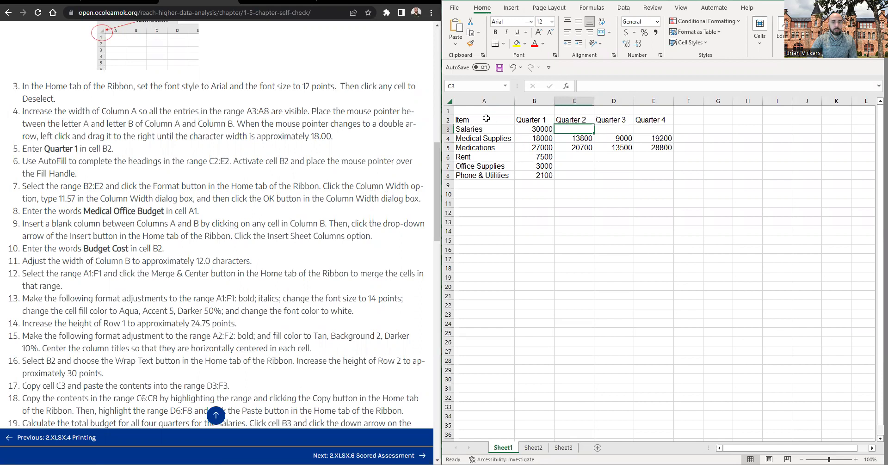
{"action": "type", "text": "Medical Office Budget"}
{"action": "key", "text": "Return"}
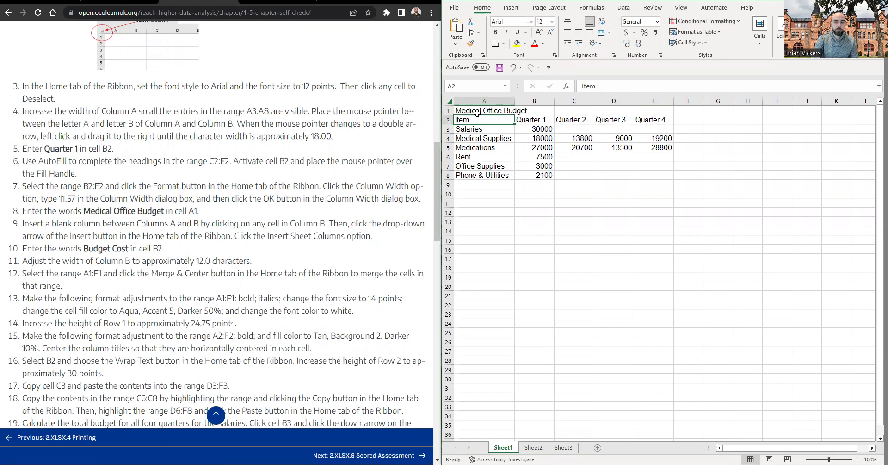
Step: Maximize the workbook and insert a blank sheet column between Columns A and B, following instruction 9
{"action": "left_click", "coordinate": [545, 209]}
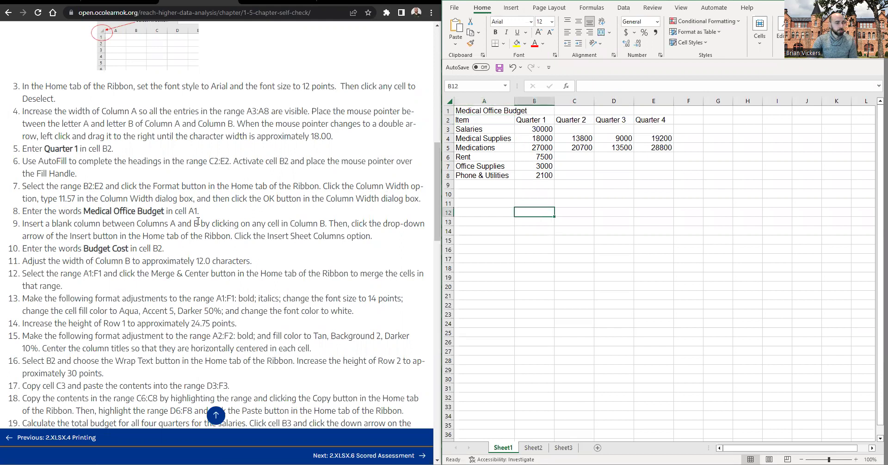
{"action": "left_click", "coordinate": [538, 267]}
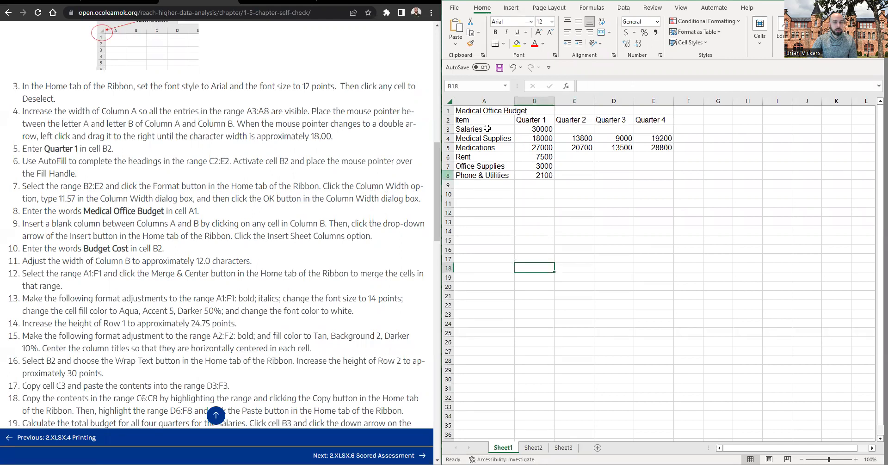
{"action": "left_click", "coordinate": [529, 101]}
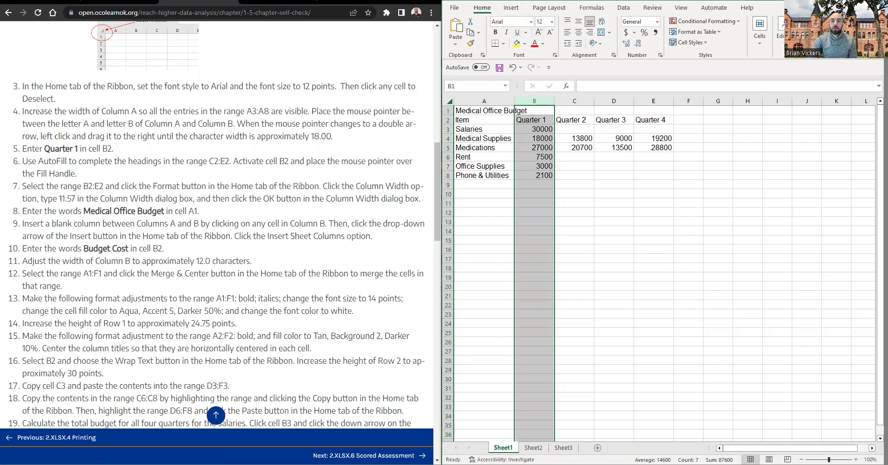
{"action": "key", "text": "super+Up"}
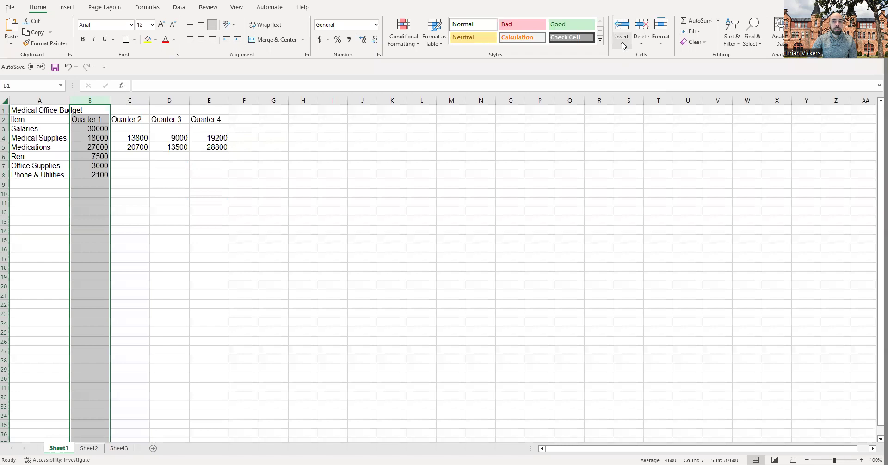
{"action": "left_click", "coordinate": [623, 41]}
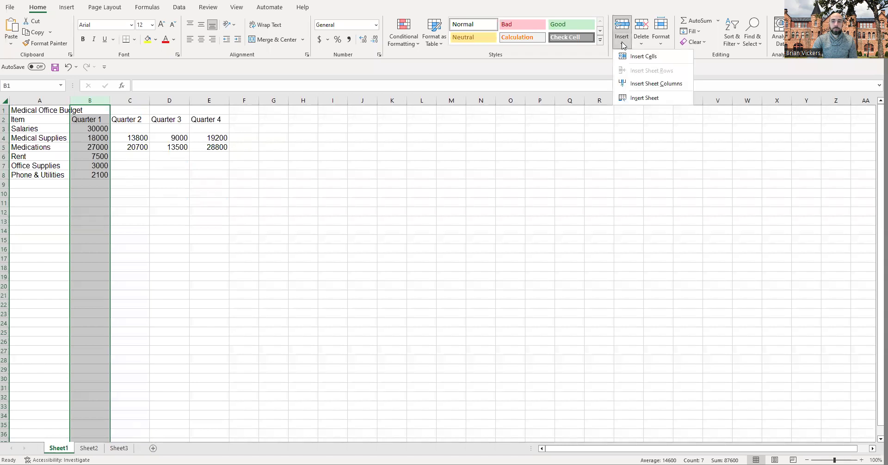
{"action": "left_click", "coordinate": [652, 84]}
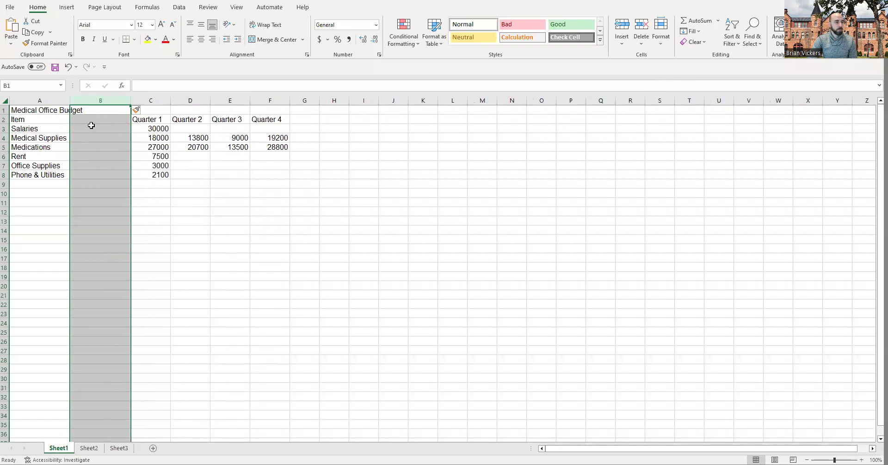
Step: Undo the insertion of the blank column between Columns A and B
{"action": "left_click", "coordinate": [151, 123]}
{"action": "left_click", "coordinate": [102, 101]}
{"action": "key", "text": "ctrl+z"}
Step: Insert a blank column before the Quarter 1 column again and put the workbook back beside the practice instructions
{"action": "right_click", "coordinate": [90, 102]}
{"action": "left_click", "coordinate": [90, 102]}
{"action": "right_click", "coordinate": [91, 103]}
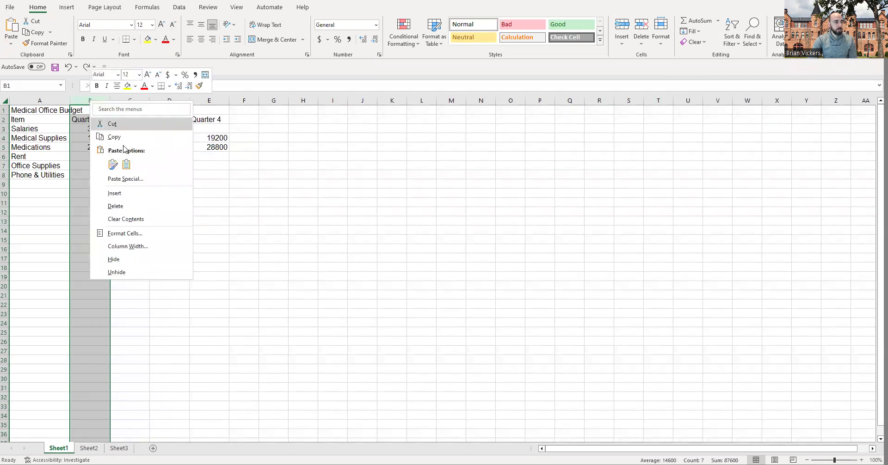
{"action": "left_click", "coordinate": [114, 193]}
{"action": "key", "text": "ctrl+z"}
{"action": "key", "text": "ctrl+y"}
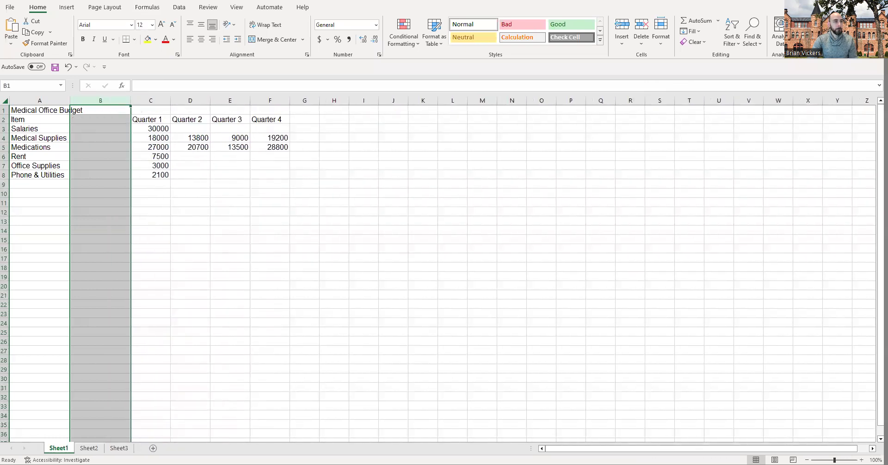
{"action": "left_click_drag", "start_coordinate": [833, 2], "coordinate": [887, 89]}
{"action": "left_click", "coordinate": [618, 177]}
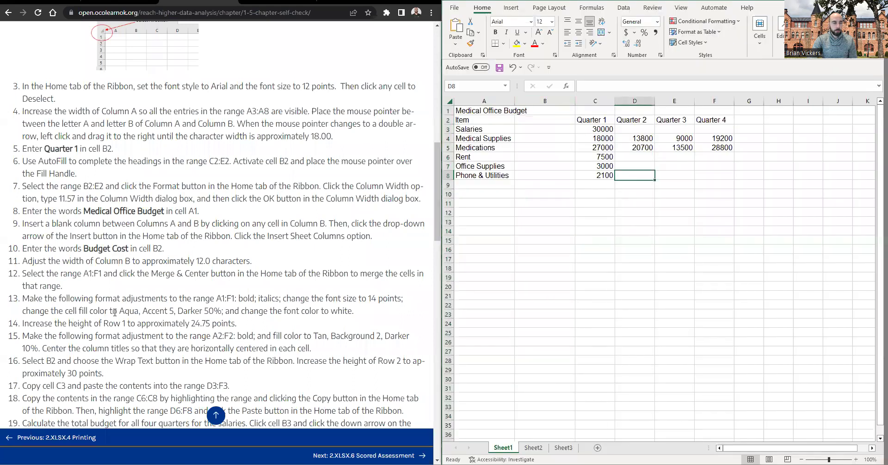
Step: Enter the heading Budget Cost in cell B2, following instruction 10
{"action": "left_click", "coordinate": [105, 251]}
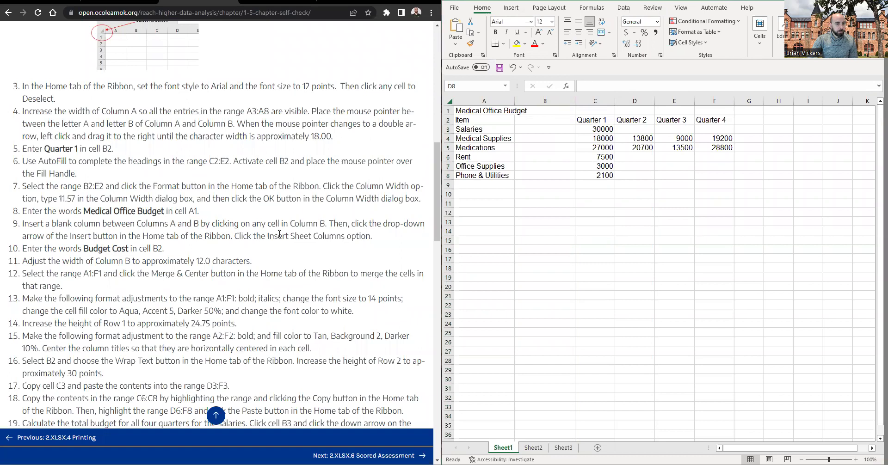
{"action": "scroll", "coordinate": [80, 227], "scroll_direction": "down", "scroll_amount": 1}
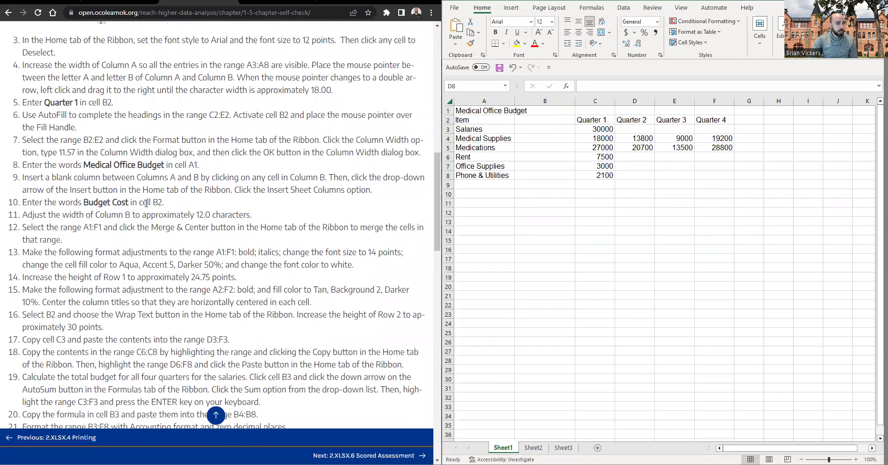
{"action": "left_click", "coordinate": [545, 120]}
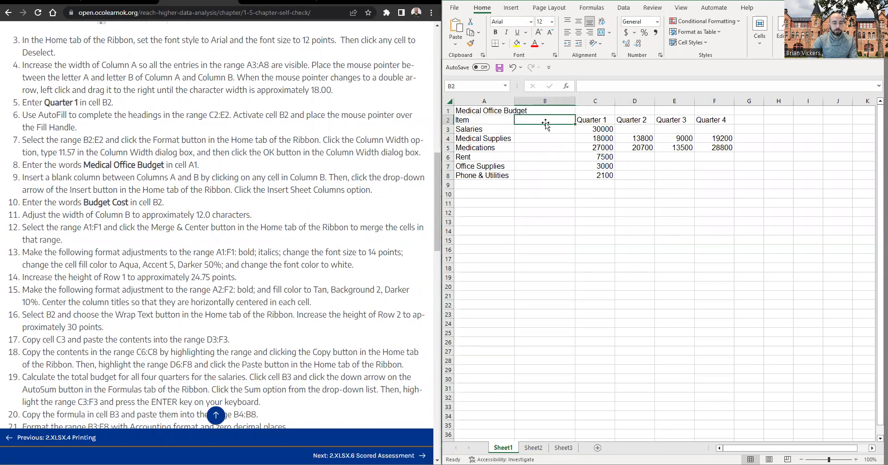
{"action": "type", "text": "Budget Cost"}
{"action": "key", "text": "Return"}
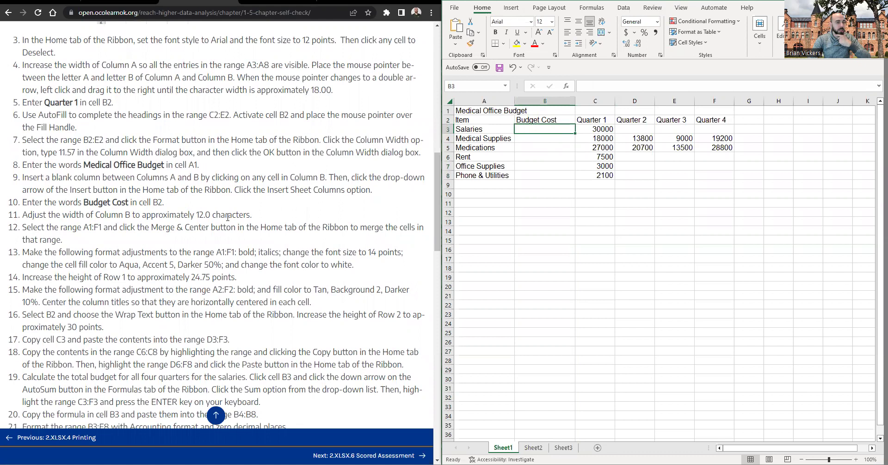
Step: Narrow Column B to about 12 characters, then maximize the workbook and check the column's width
{"action": "left_click", "coordinate": [545, 185]}
{"action": "left_click_drag", "start_coordinate": [575, 101], "coordinate": [556, 102]}
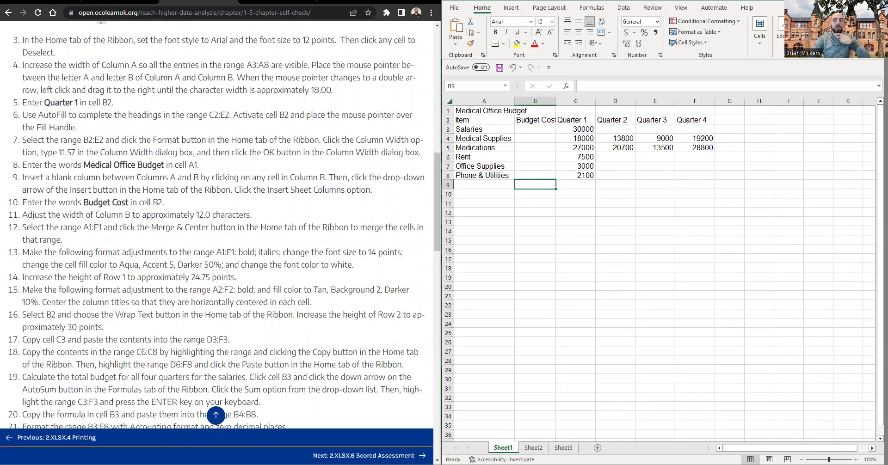
{"action": "double_click", "coordinate": [620, 1]}
{"action": "left_click", "coordinate": [98, 117]}
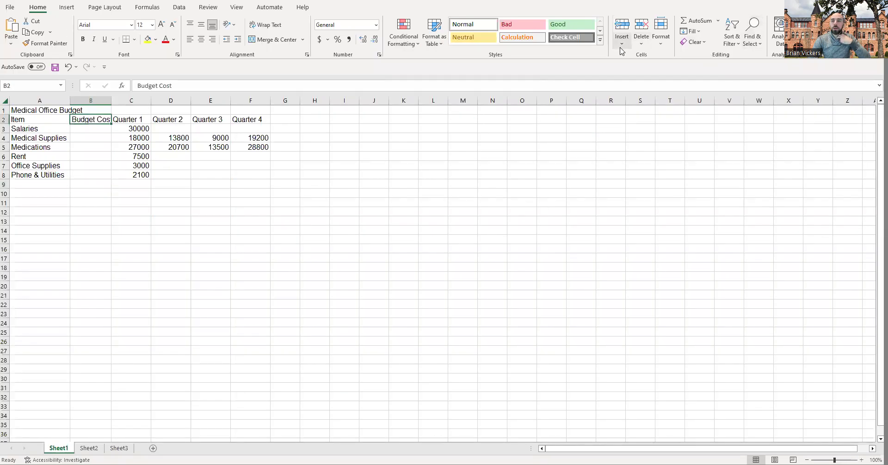
{"action": "left_click", "coordinate": [664, 44]}
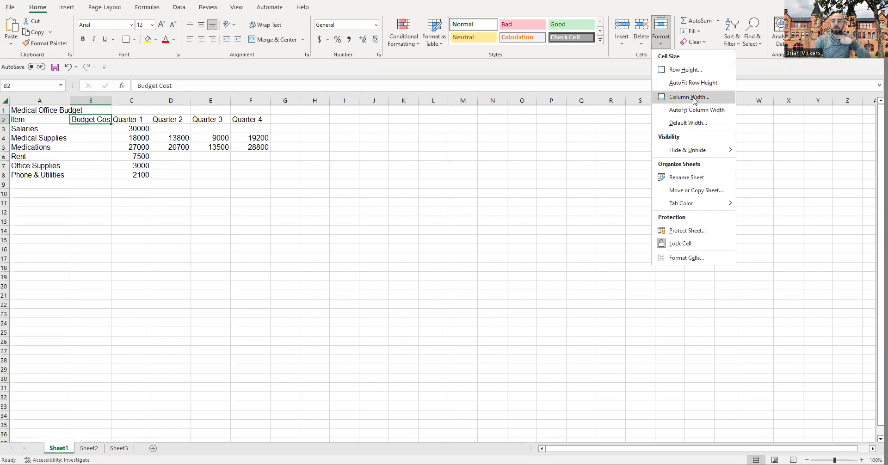
{"action": "left_click", "coordinate": [695, 97]}
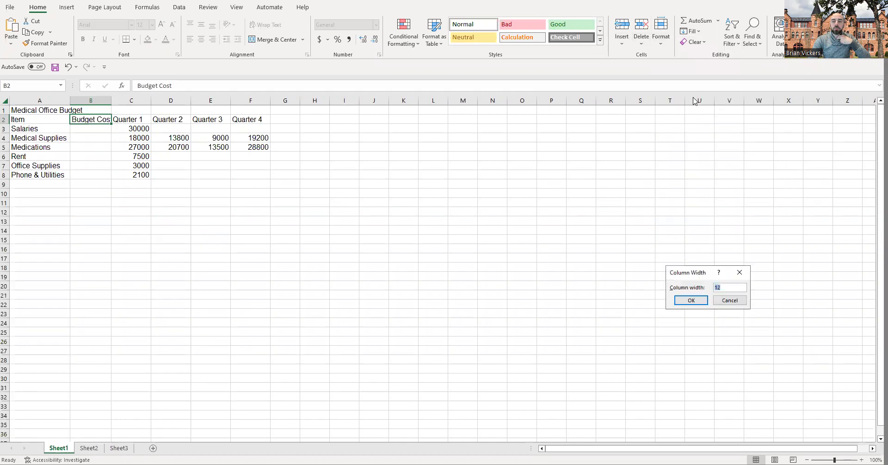
{"action": "left_click", "coordinate": [738, 274]}
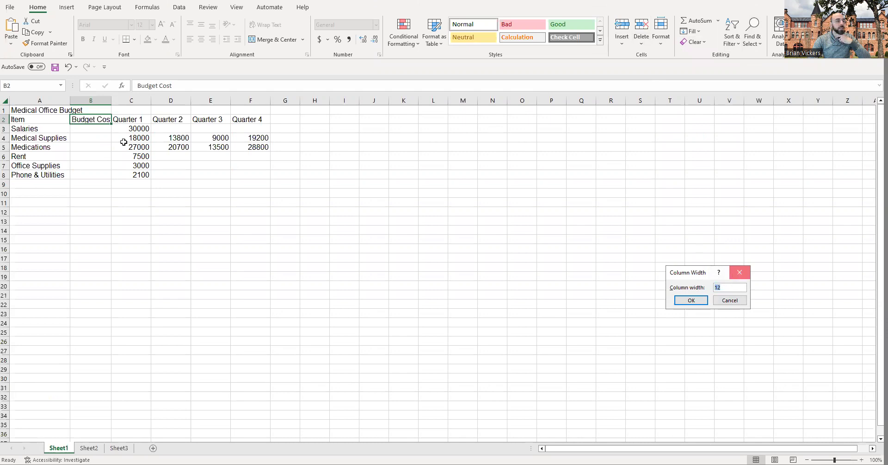
{"action": "left_click", "coordinate": [628, 43]}
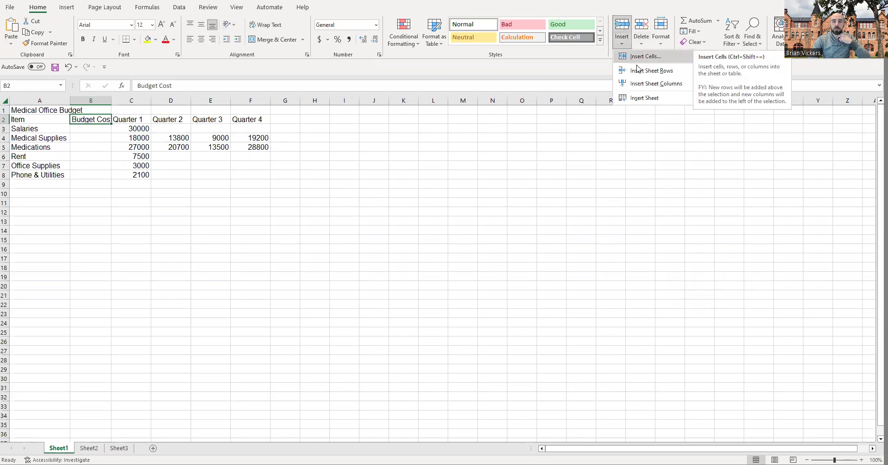
{"action": "left_click", "coordinate": [124, 156]}
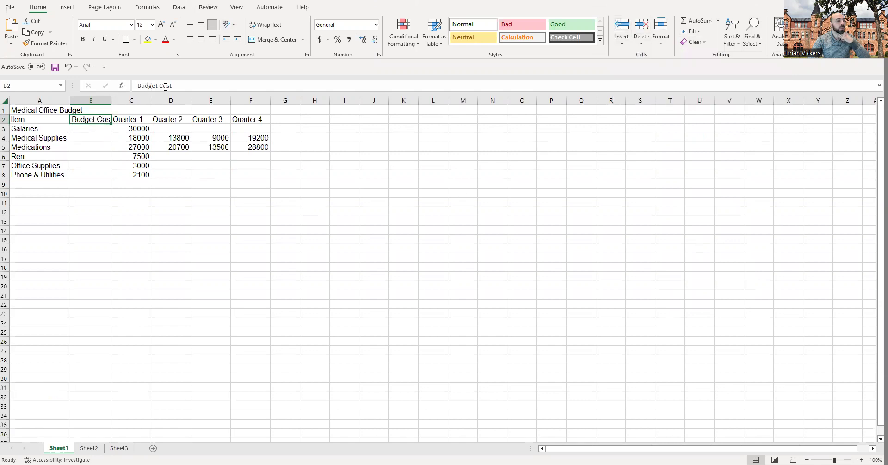
{"action": "left_click", "coordinate": [149, 85]}
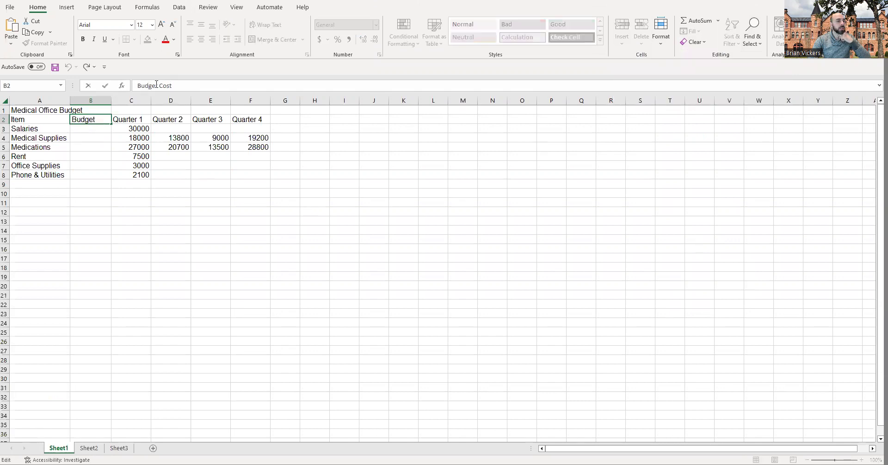
{"action": "left_click", "coordinate": [106, 139]}
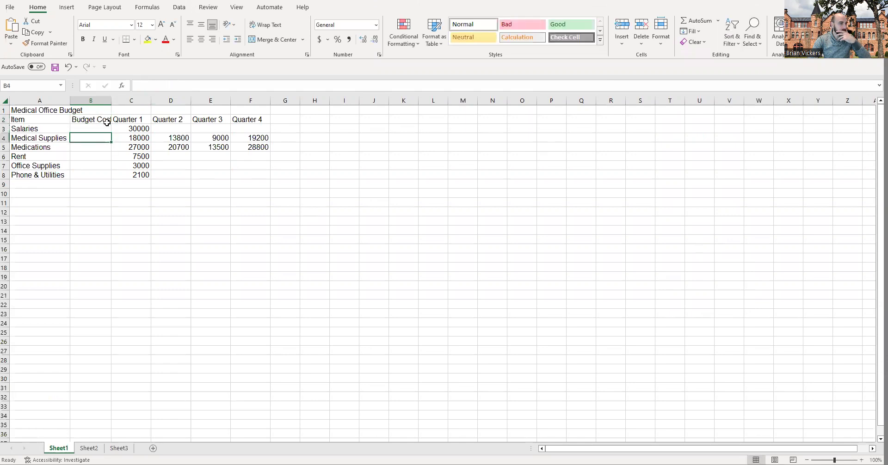
Step: Widen Column B slightly so the full Budget Cost heading fits, and put the workbook back beside the practice instructions
{"action": "left_click_drag", "start_coordinate": [112, 103], "coordinate": [114, 102]}
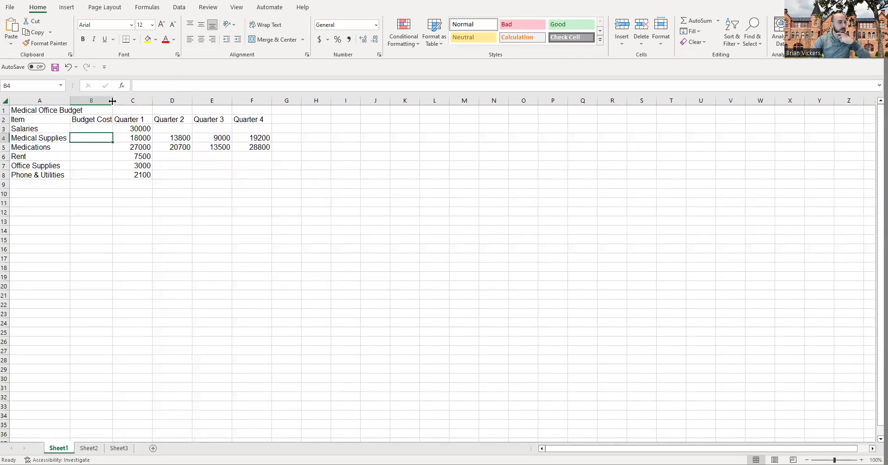
{"action": "left_click", "coordinate": [107, 129]}
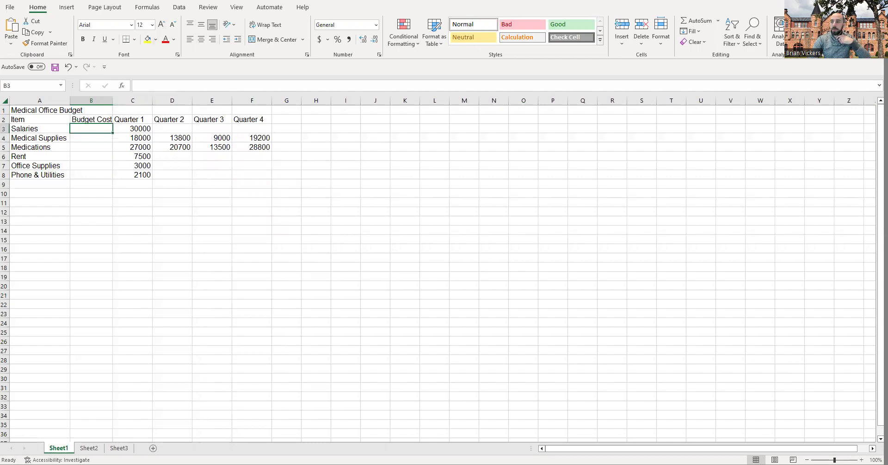
{"action": "left_click_drag", "start_coordinate": [195, 0], "coordinate": [826, 78]}
{"action": "key", "text": "super+Right"}
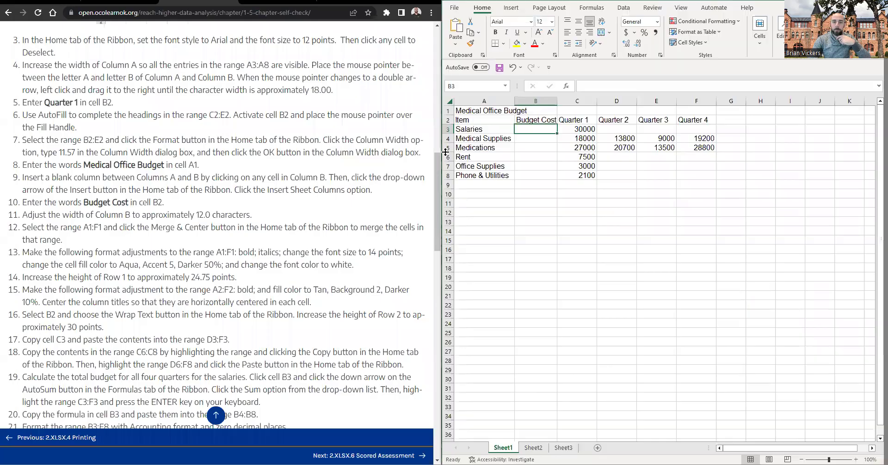
Step: Merge and center the title across the range A1:F1, following instruction 12
{"action": "left_click", "coordinate": [39, 230]}
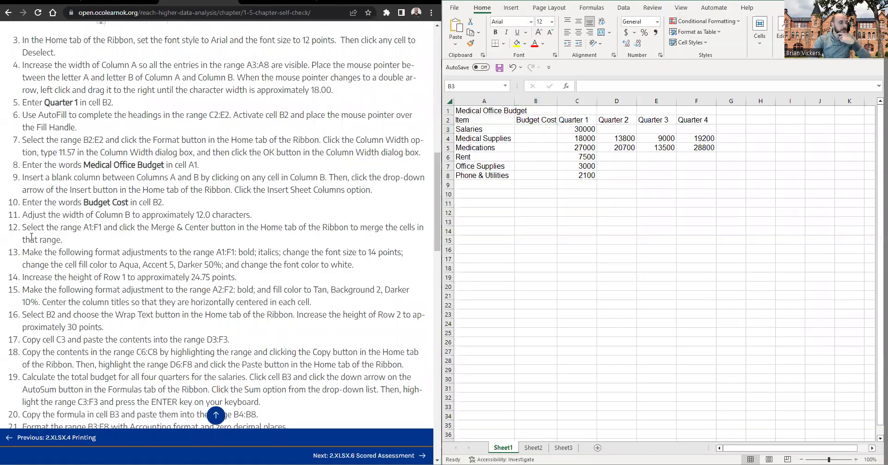
{"action": "left_click_drag", "start_coordinate": [486, 110], "coordinate": [713, 108]}
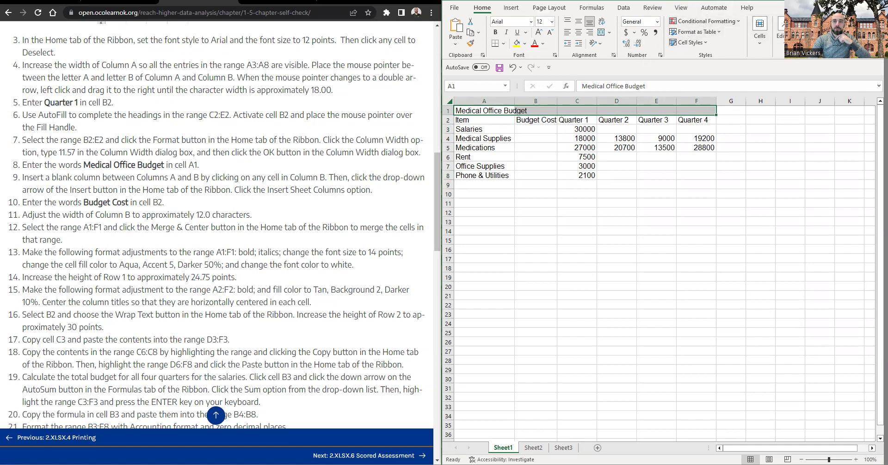
{"action": "key", "text": "super+Up"}
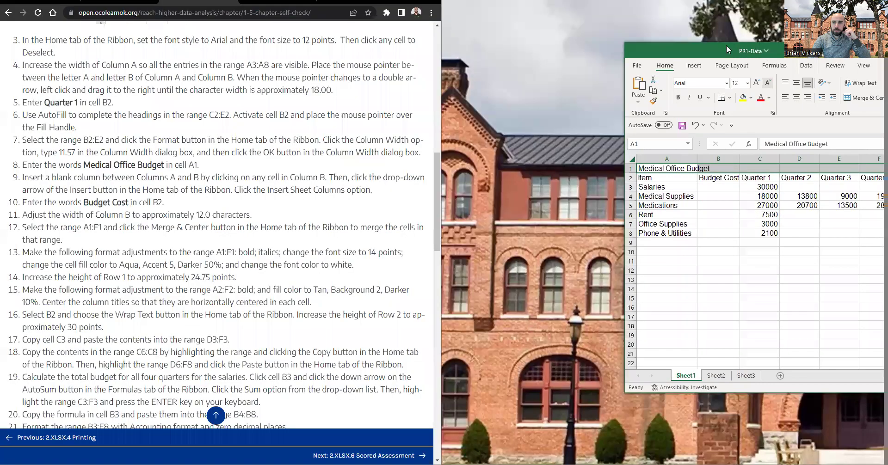
{"action": "double_click", "coordinate": [729, 46]}
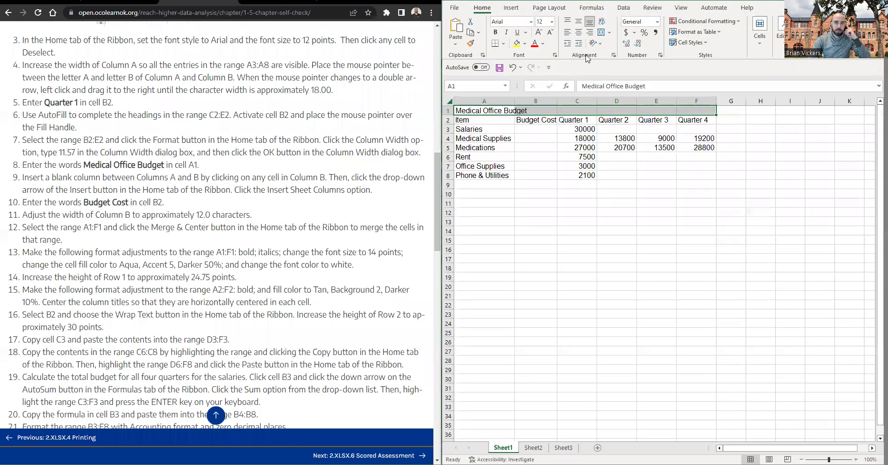
{"action": "left_click", "coordinate": [601, 35]}
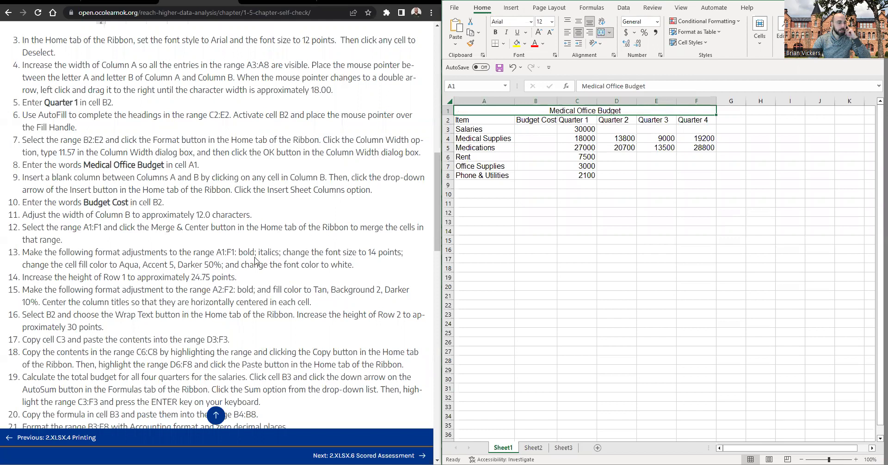
Step: Format the merged title in A1:F1 as bold and italic with a font size of 14 points, per instruction 13
{"action": "left_click", "coordinate": [211, 238]}
{"action": "scroll", "coordinate": [30, 211], "scroll_direction": "down", "scroll_amount": 1}
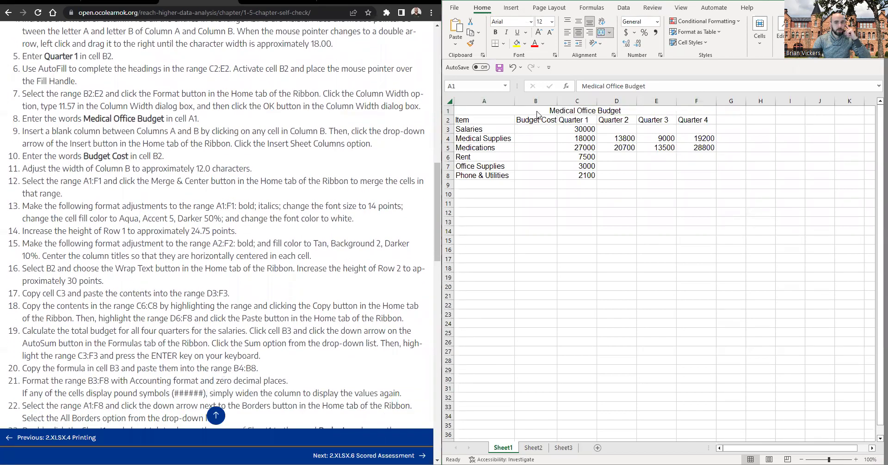
{"action": "left_click", "coordinate": [507, 111]}
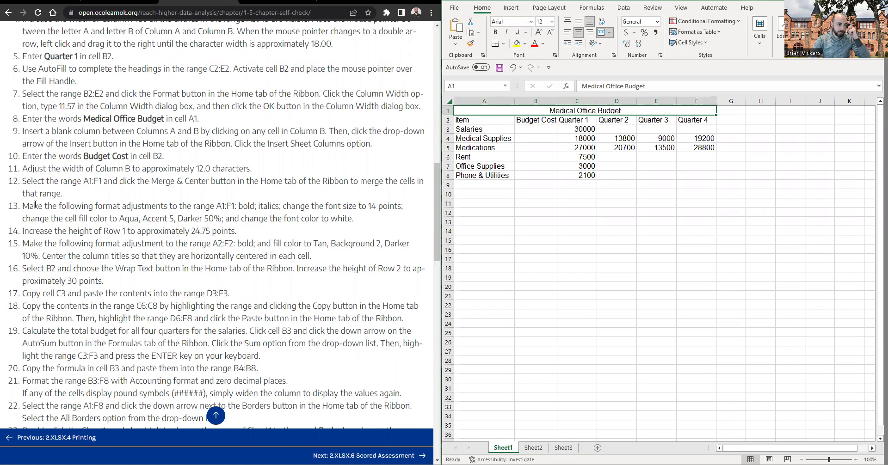
{"action": "left_click_drag", "start_coordinate": [23, 205], "coordinate": [363, 226]}
{"action": "left_click", "coordinate": [327, 213]}
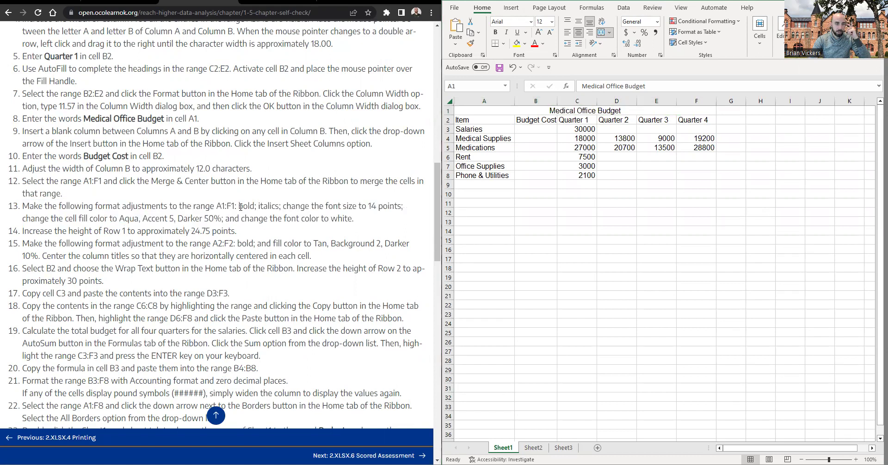
{"action": "left_click", "coordinate": [549, 113]}
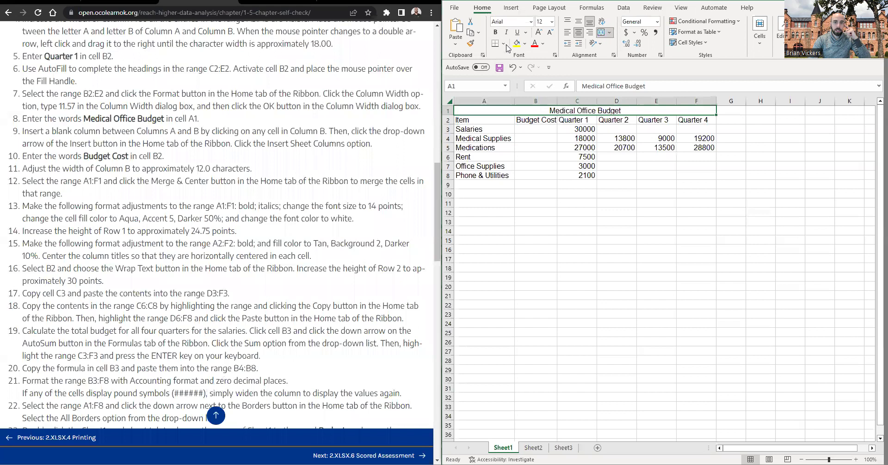
{"action": "left_click", "coordinate": [498, 33]}
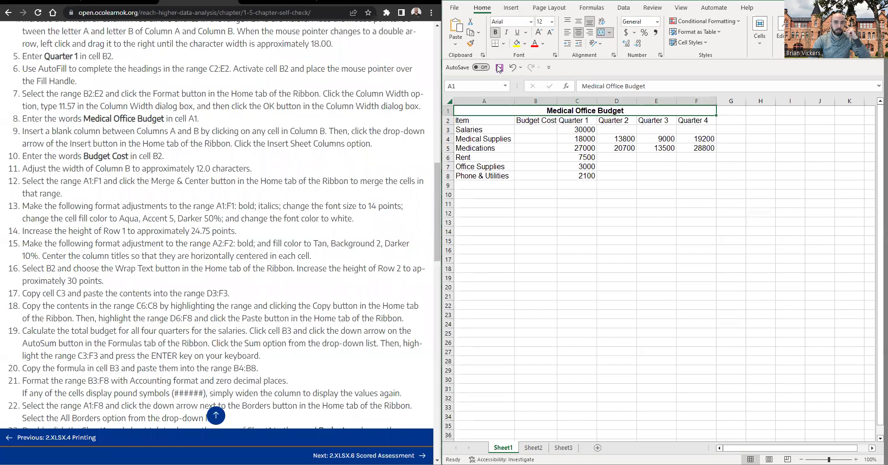
{"action": "left_click", "coordinate": [506, 33]}
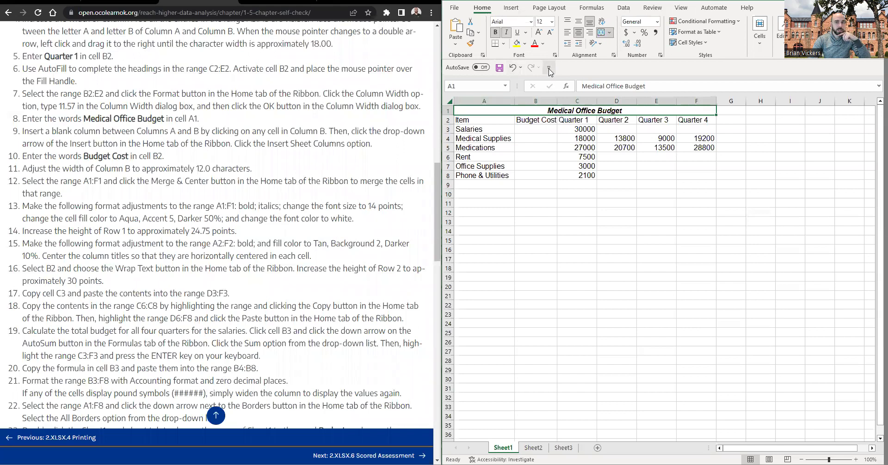
{"action": "left_click", "coordinate": [551, 22]}
{"action": "left_click", "coordinate": [544, 86]}
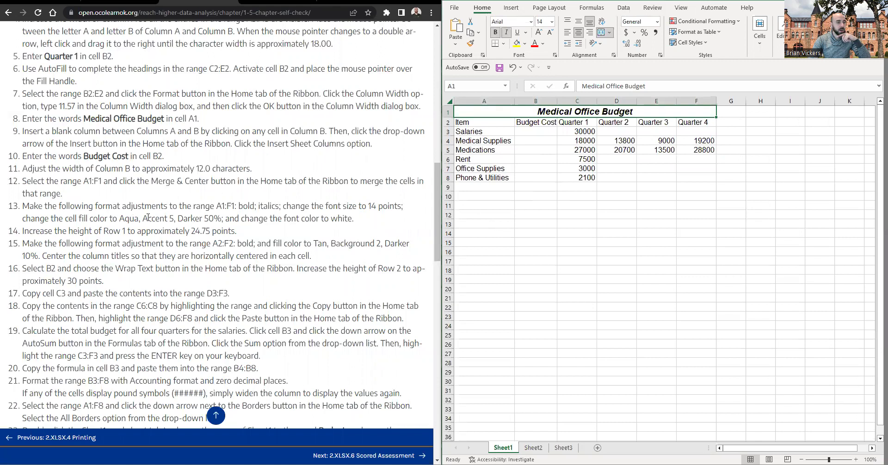
Step: Fill the title range A1:F1 with Aqua, Accent 5, Darker 50%, and put the workbook back beside the instructions
{"action": "left_click_drag", "start_coordinate": [221, 218], "coordinate": [122, 216]}
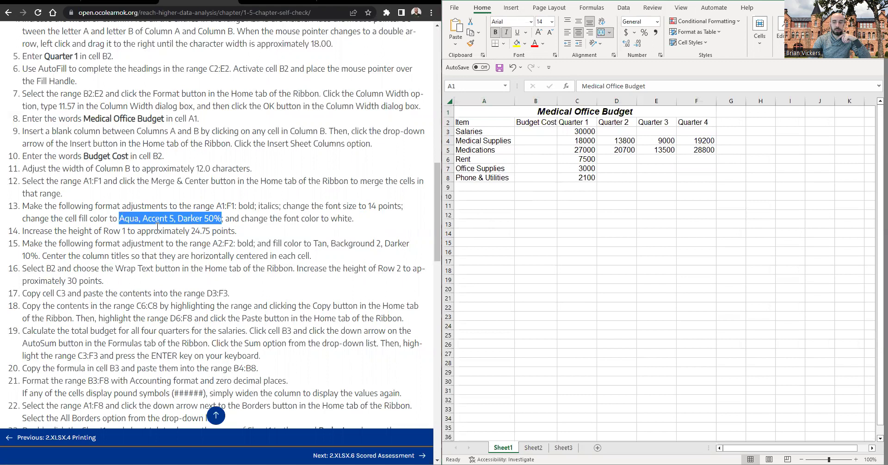
{"action": "left_click", "coordinate": [584, 223]}
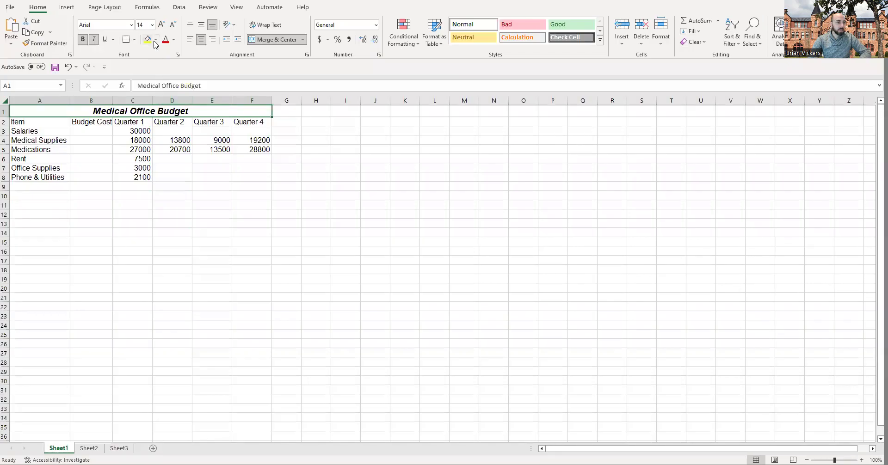
{"action": "left_click", "coordinate": [155, 41]}
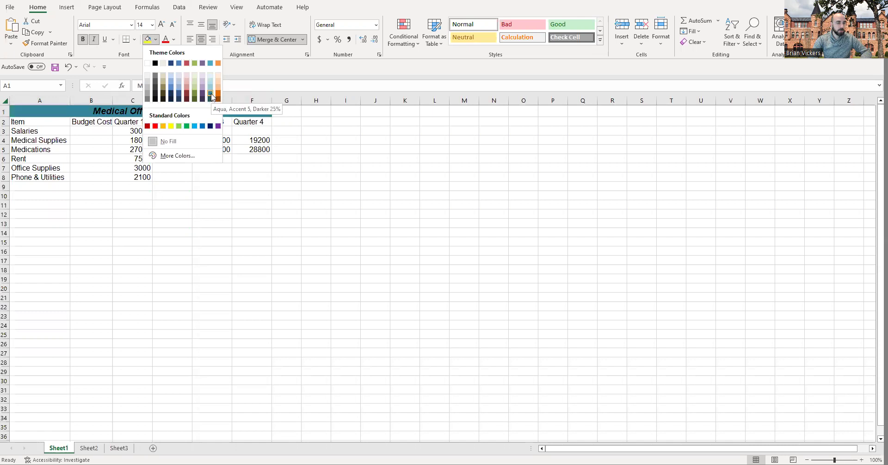
{"action": "left_click", "coordinate": [212, 95]}
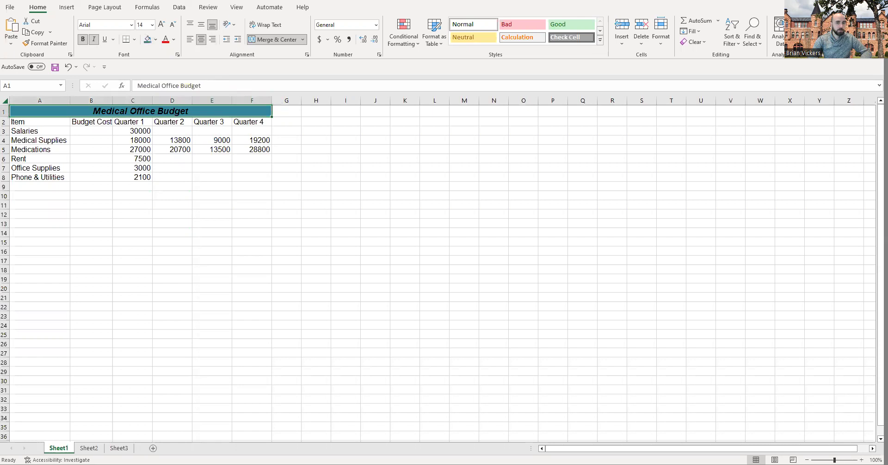
{"action": "left_click", "coordinate": [156, 39]}
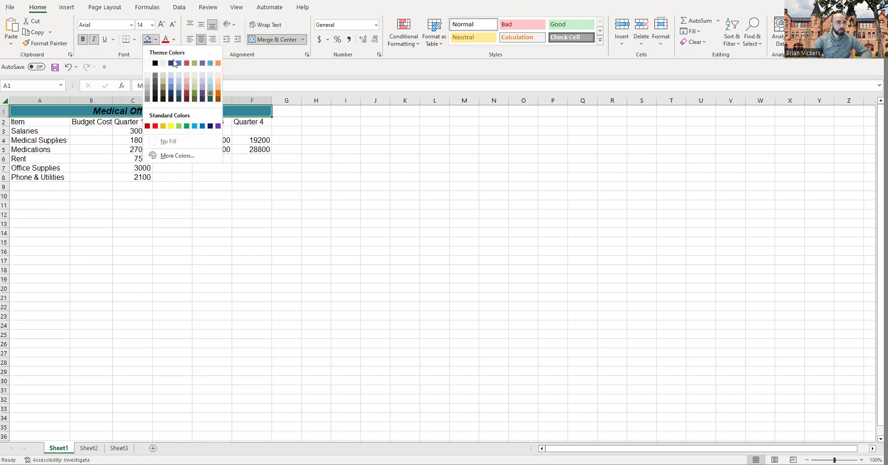
{"action": "left_click", "coordinate": [210, 93]}
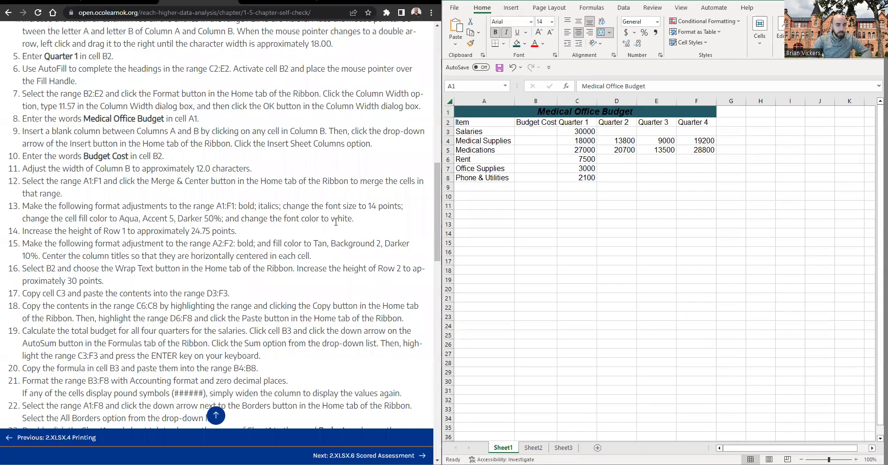
{"action": "left_click", "coordinate": [622, 194]}
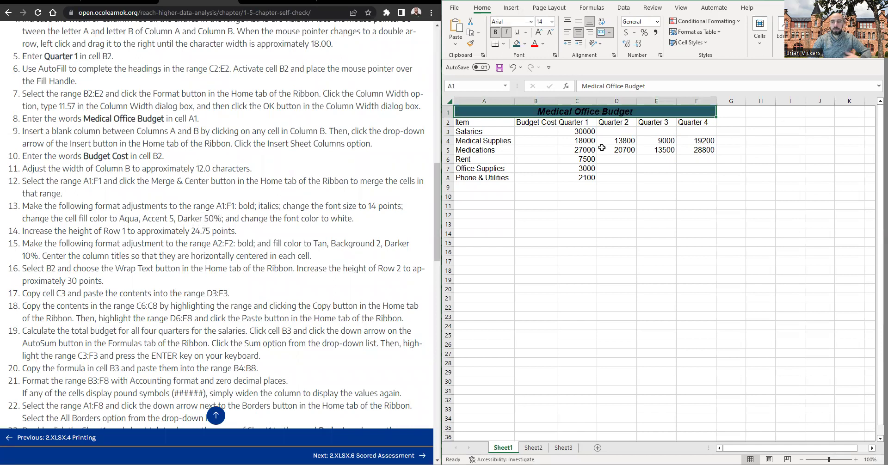
Step: Change the font color of the merged Medical Office Budget title in A1:F1 to white, per instruction 13
{"action": "left_click", "coordinate": [587, 132]}
{"action": "left_click", "coordinate": [585, 110]}
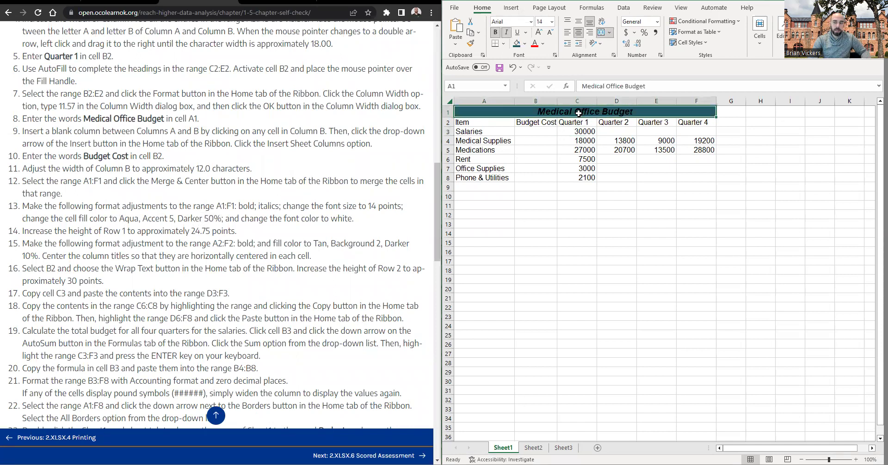
{"action": "left_click", "coordinate": [590, 151]}
{"action": "left_click", "coordinate": [584, 113]}
{"action": "left_click", "coordinate": [603, 206]}
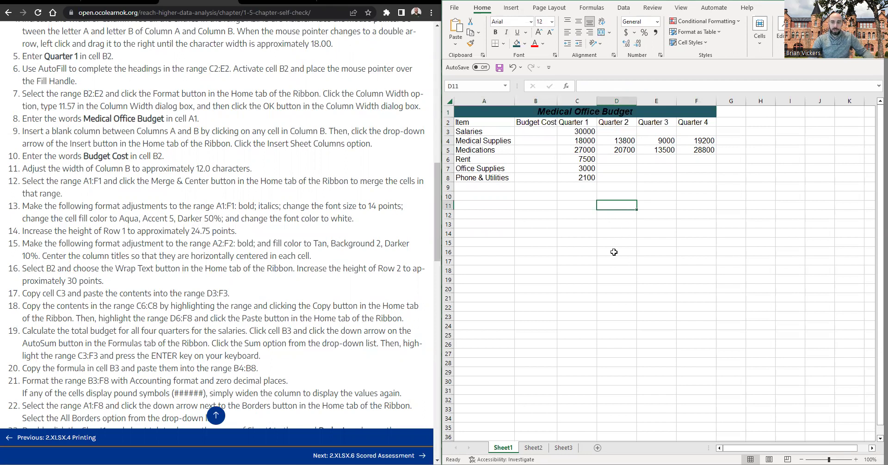
{"action": "left_click", "coordinate": [571, 111]}
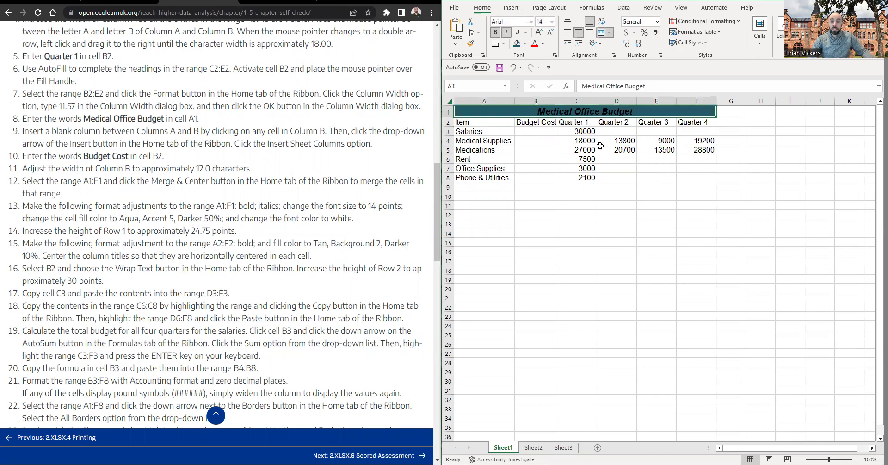
{"action": "left_click", "coordinate": [543, 45]}
{"action": "left_click", "coordinate": [535, 80]}
{"action": "left_click", "coordinate": [608, 187]}
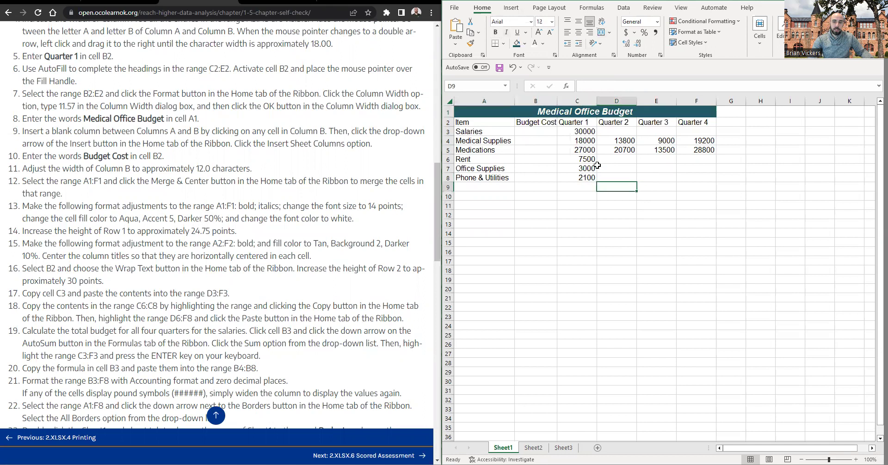
Step: Try a yellow fill on the merged title range A1:F1 and undo it
{"action": "left_click", "coordinate": [554, 114]}
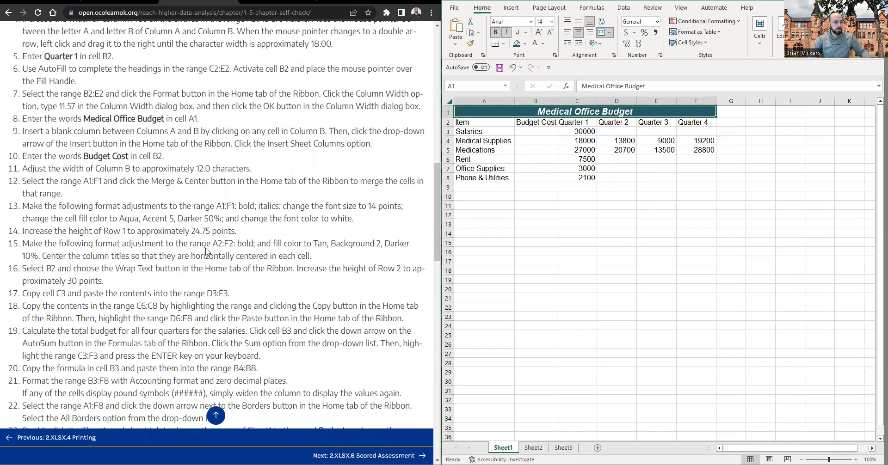
{"action": "left_click", "coordinate": [578, 162]}
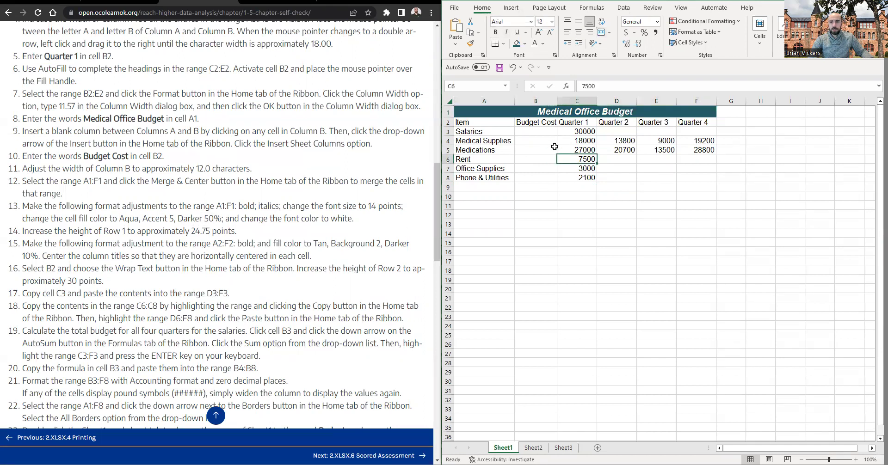
{"action": "left_click", "coordinate": [543, 110]}
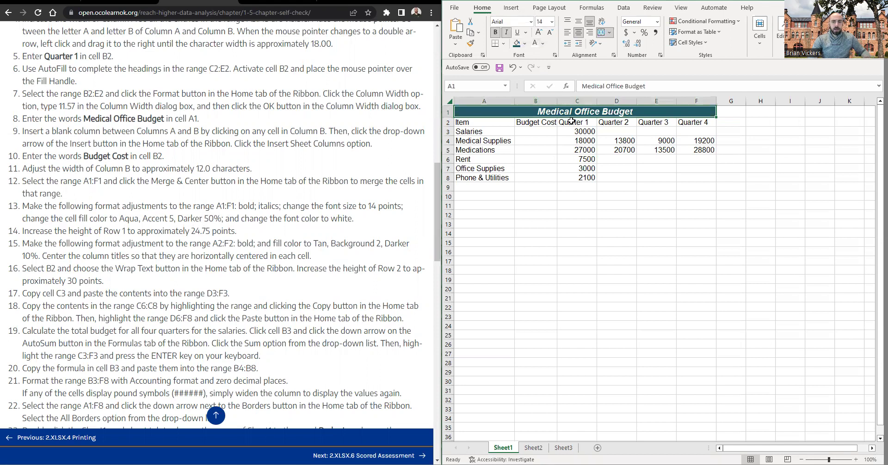
{"action": "left_click", "coordinate": [547, 123]}
{"action": "key", "text": "Up"}
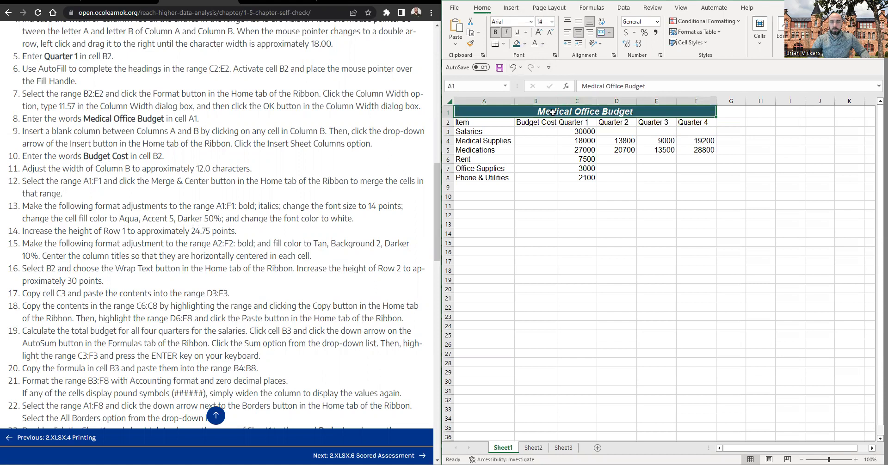
{"action": "left_click", "coordinate": [525, 44]}
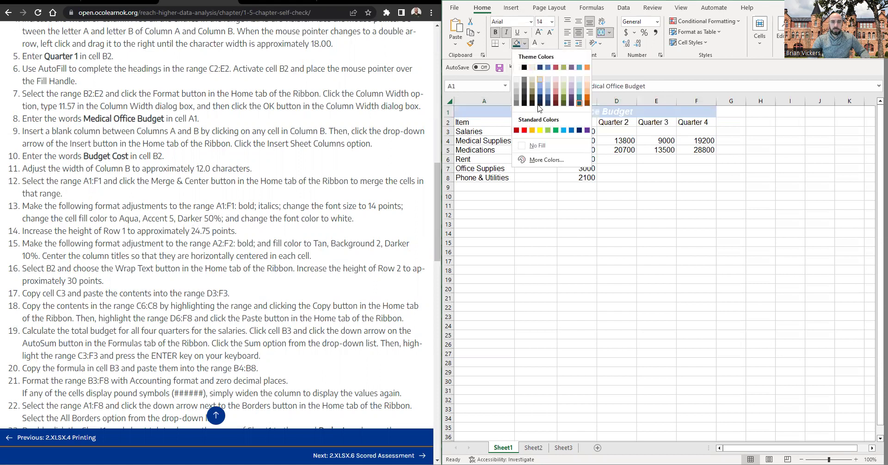
{"action": "left_click", "coordinate": [539, 123]}
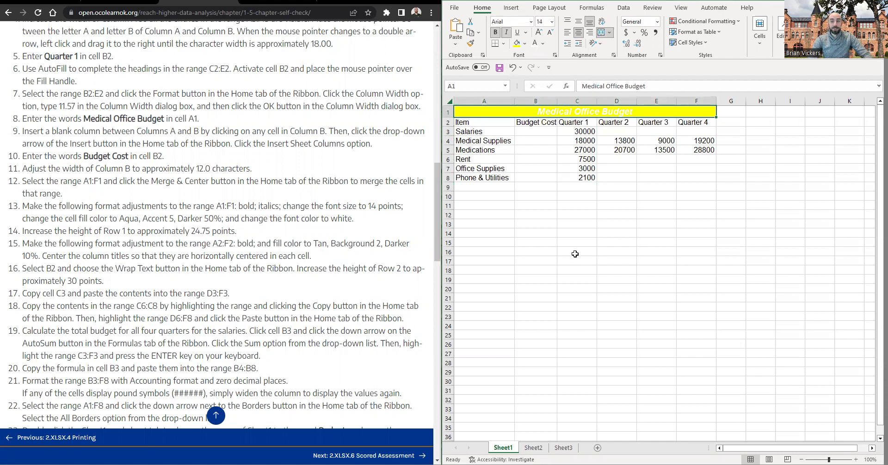
{"action": "key", "text": "ctrl+z"}
{"action": "key", "text": "ctrl+y"}
{"action": "key", "text": "ctrl+z"}
Step: Increase the height of Row 1 to about 24.75 points, following instruction 14
{"action": "left_click", "coordinate": [200, 240]}
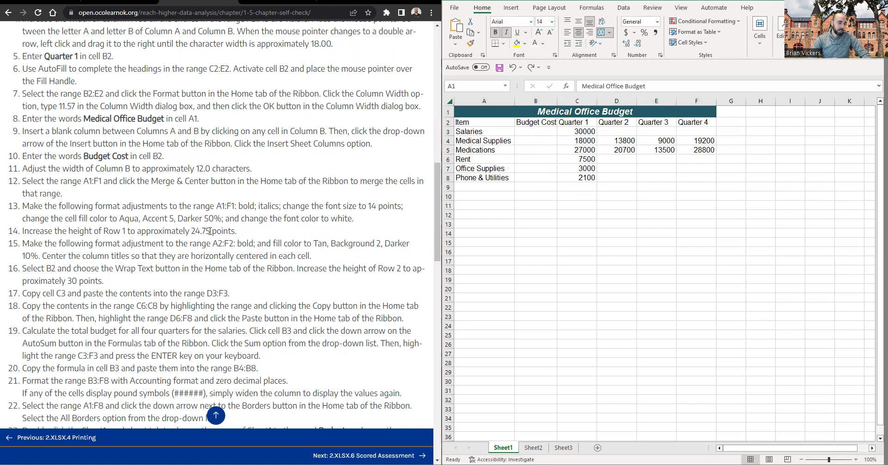
{"action": "left_click", "coordinate": [526, 192]}
{"action": "left_click_drag", "start_coordinate": [452, 117], "coordinate": [451, 122]}
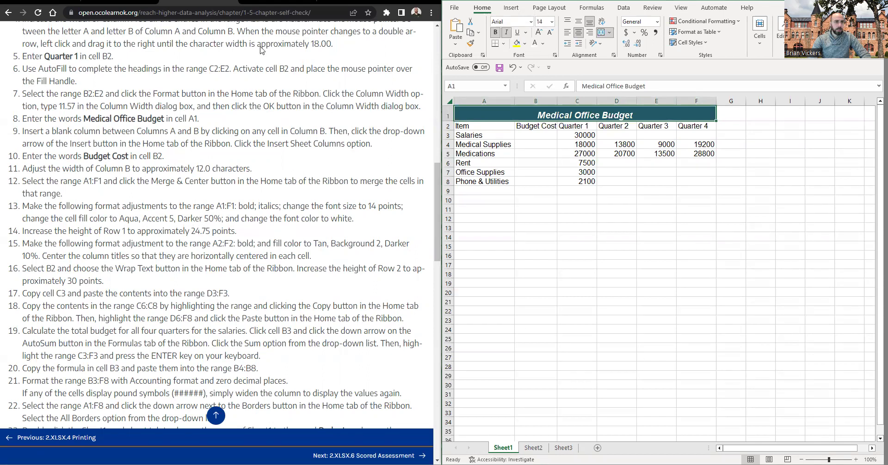
{"action": "left_click", "coordinate": [250, 4]}
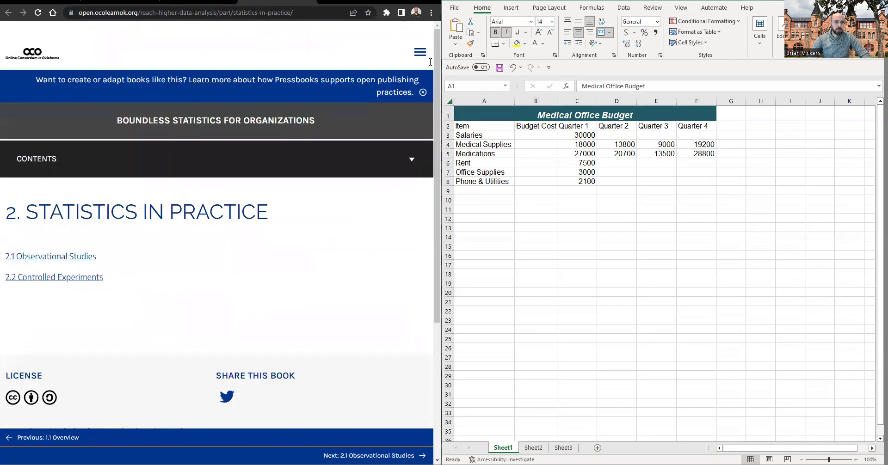
{"action": "left_click", "coordinate": [309, 1]}
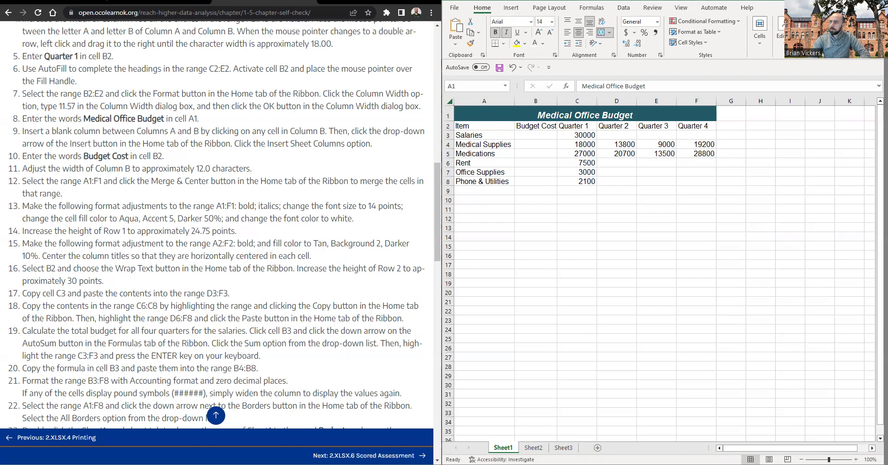
{"action": "left_click", "coordinate": [486, 116]}
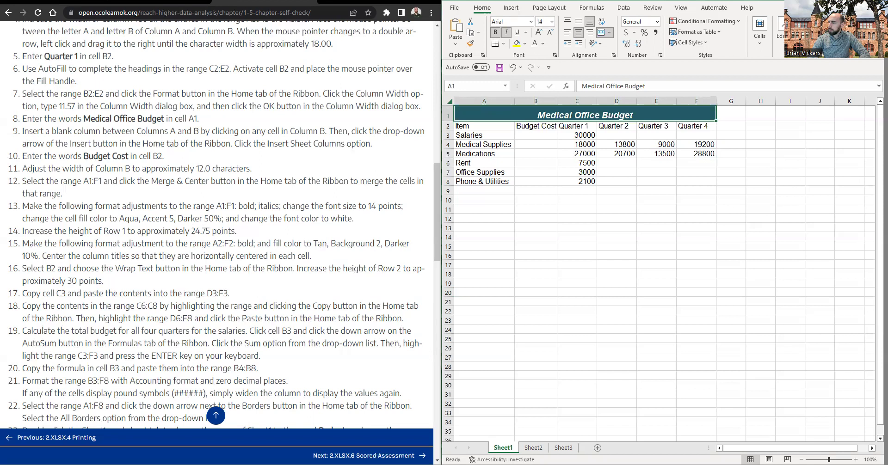
{"action": "left_click", "coordinate": [542, 302]}
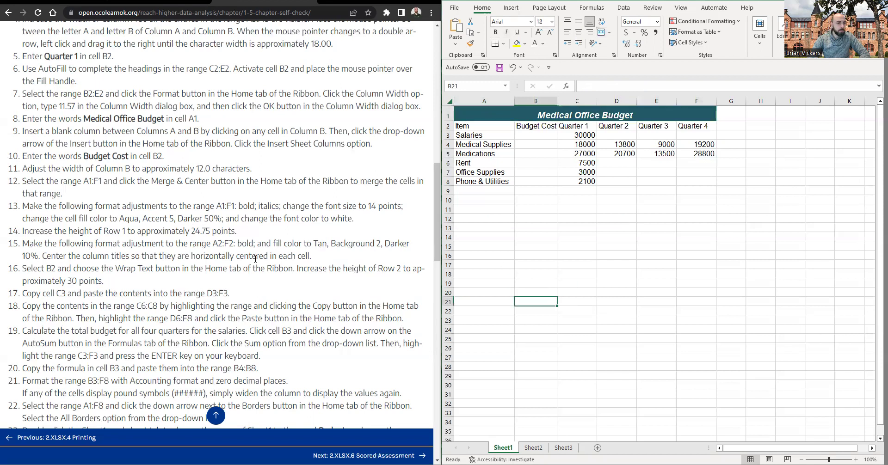
Step: Try bold formatting on the range A1:F2, and undo it together with the Row 1 height change
{"action": "left_click", "coordinate": [71, 240]}
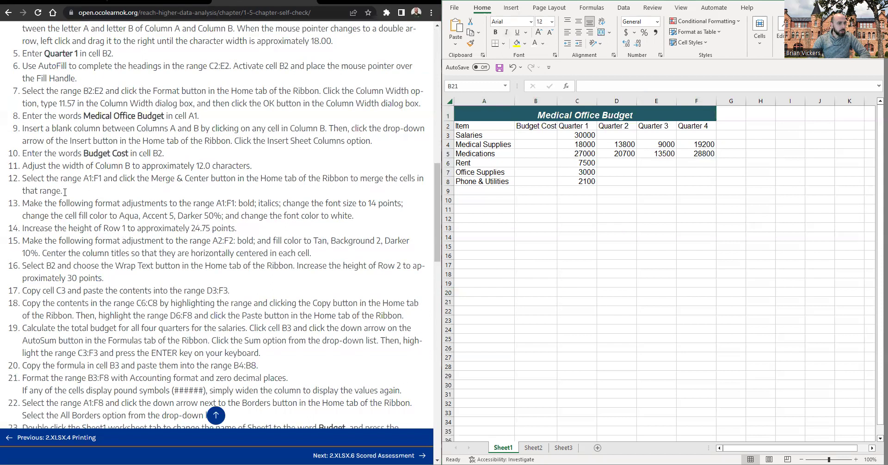
{"action": "scroll", "coordinate": [134, 193], "scroll_direction": "down", "scroll_amount": 1}
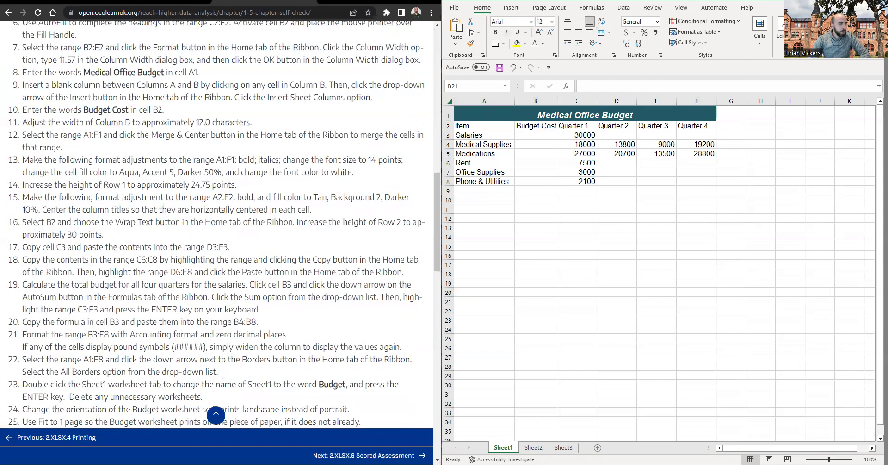
{"action": "left_click", "coordinate": [565, 151]}
{"action": "left_click", "coordinate": [450, 121]}
{"action": "left_click", "coordinate": [206, 185]}
{"action": "left_click_drag", "start_coordinate": [467, 114], "coordinate": [648, 124]}
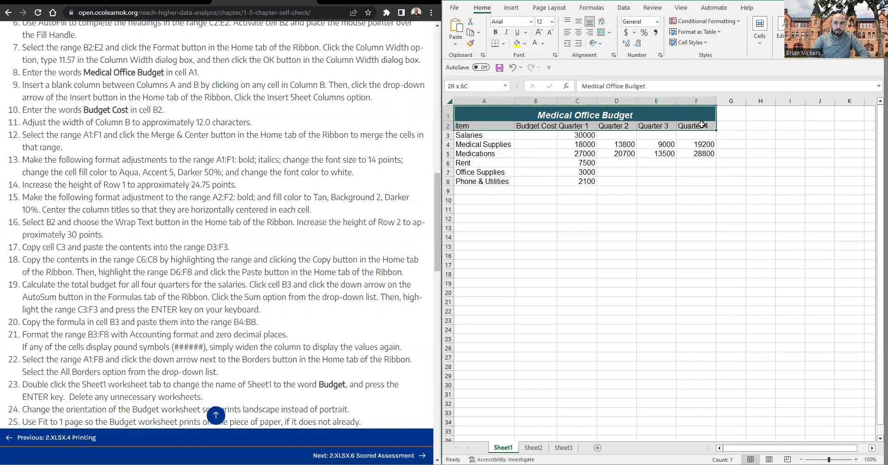
{"action": "left_click", "coordinate": [475, 114]}
{"action": "left_click_drag", "start_coordinate": [475, 115], "coordinate": [649, 126]}
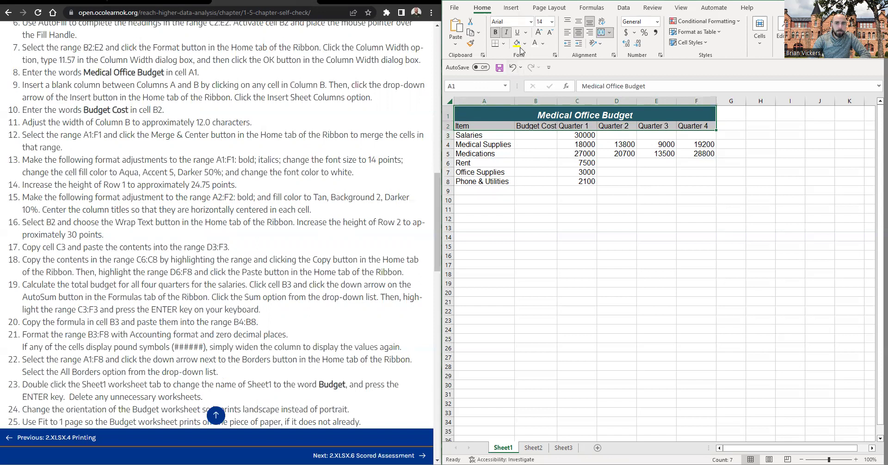
{"action": "left_click", "coordinate": [497, 33]}
{"action": "left_click", "coordinate": [497, 33]}
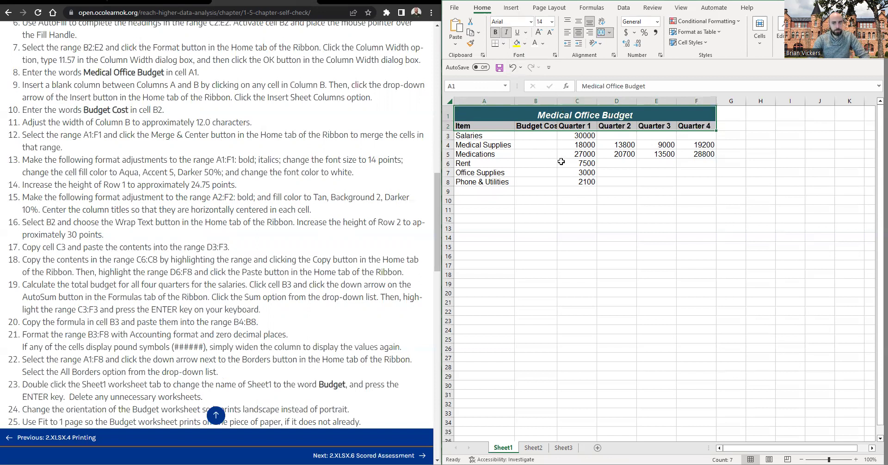
{"action": "key", "text": "ctrl+z"}
{"action": "key", "text": "ctrl+z"}
Step: Redo the Row 1 height change and make the column headings in A2:F2 bold, per instruction 15
{"action": "left_click", "coordinate": [545, 184]}
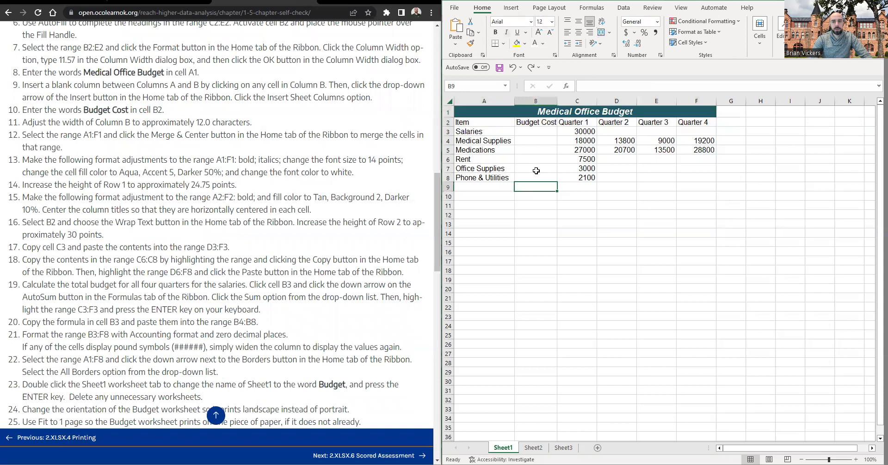
{"action": "left_click_drag", "start_coordinate": [480, 122], "coordinate": [693, 122]}
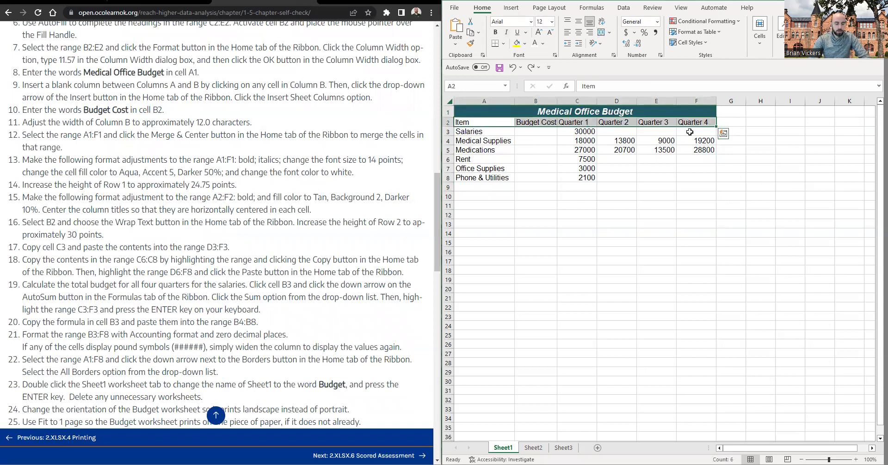
{"action": "key", "text": "ctrl+y"}
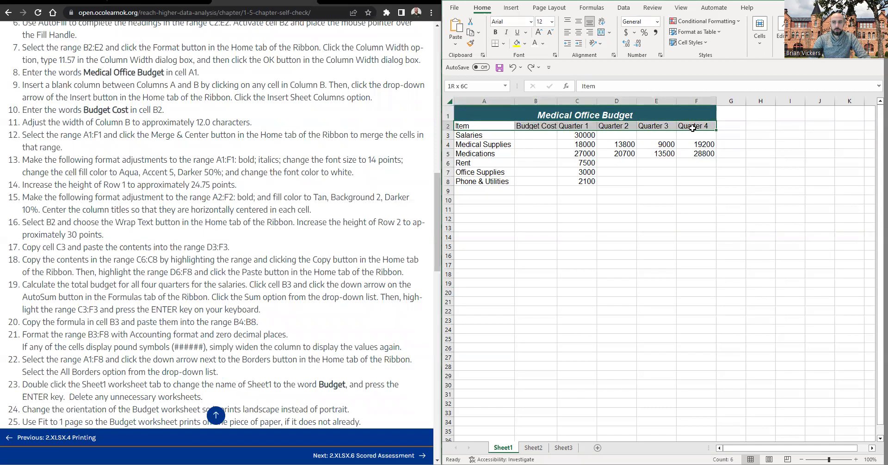
{"action": "key", "text": "ctrl+b"}
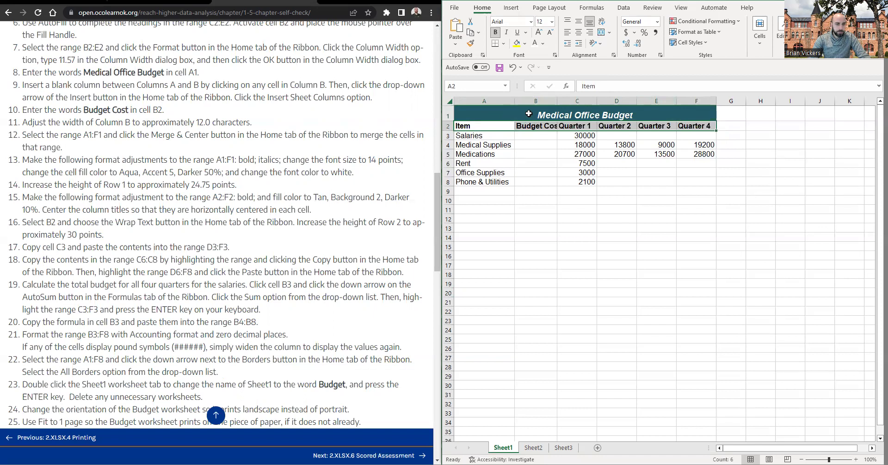
Step: Fill the headings in A2:F2 with Tan, Background 2, Darker 10%, and widen Column B to fit the bold Budget Cost heading
{"action": "left_click", "coordinate": [525, 43]}
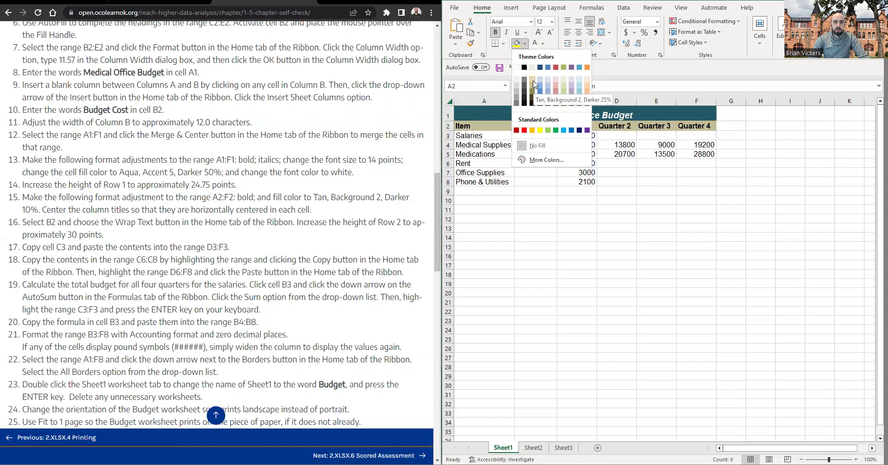
{"action": "left_click", "coordinate": [533, 84]}
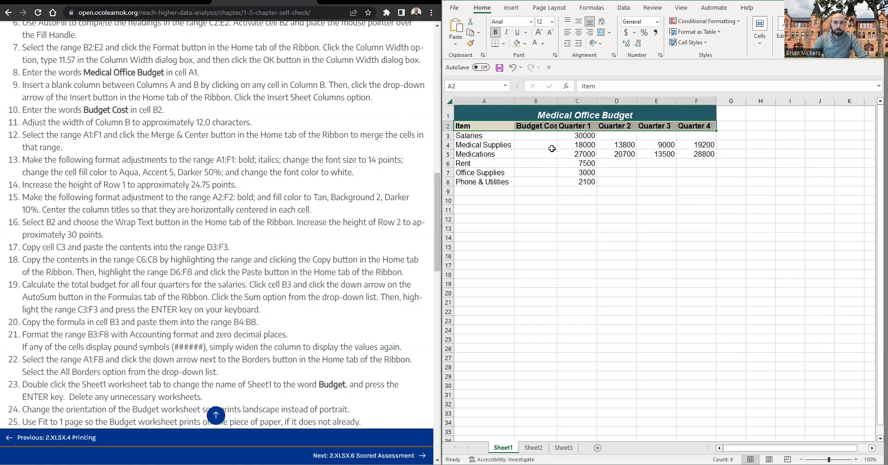
{"action": "left_click_drag", "start_coordinate": [558, 105], "coordinate": [565, 104]}
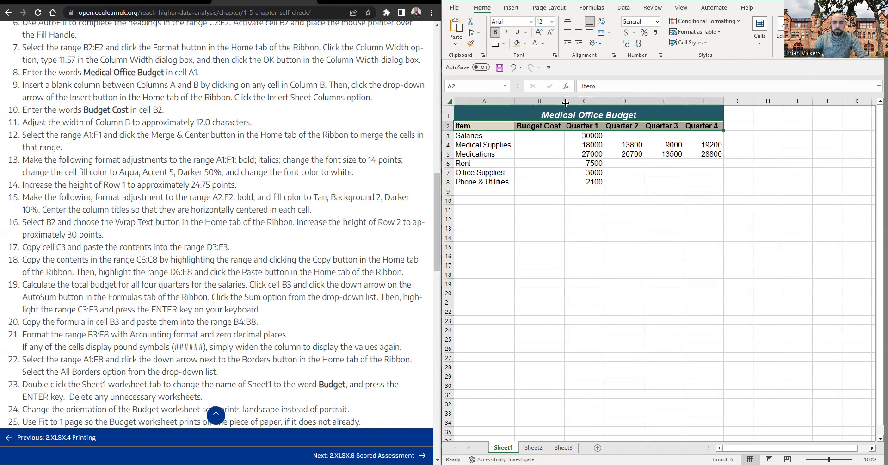
{"action": "left_click", "coordinate": [561, 193]}
Step: Center the column headings in A2:F2 horizontally in their cells, as instruction 15 asks
{"action": "left_click", "coordinate": [155, 242]}
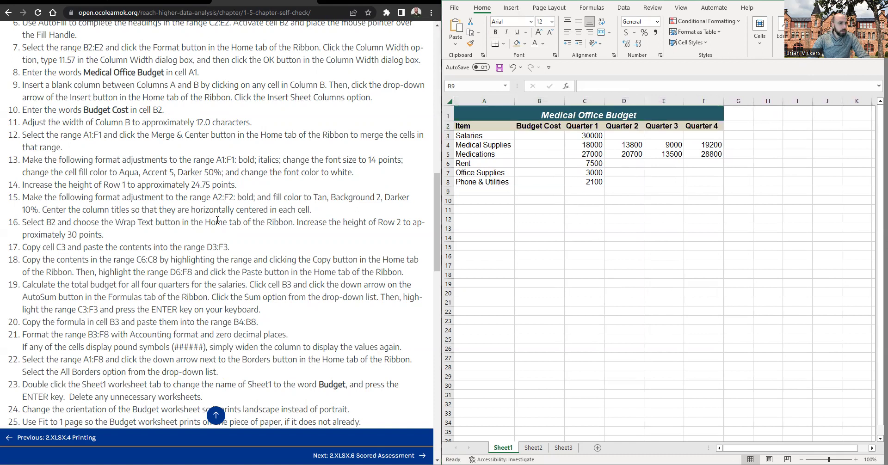
{"action": "left_click", "coordinate": [602, 137]}
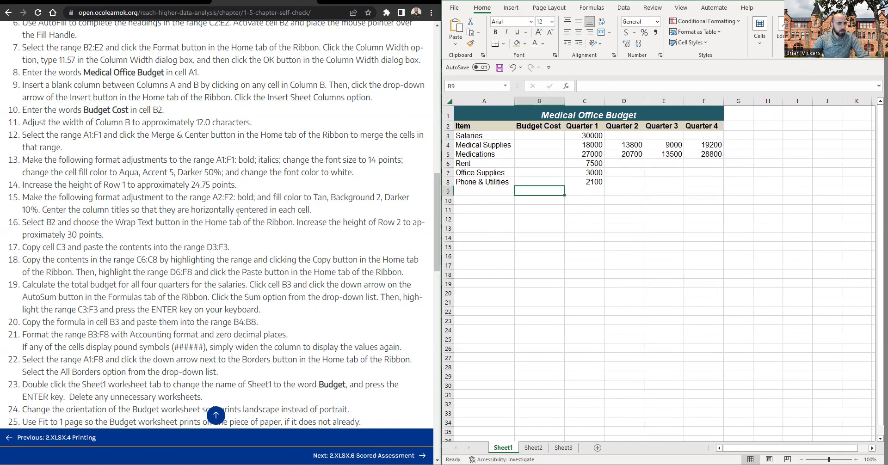
{"action": "left_click", "coordinate": [481, 145]}
{"action": "left_click_drag", "start_coordinate": [481, 126], "coordinate": [703, 126]}
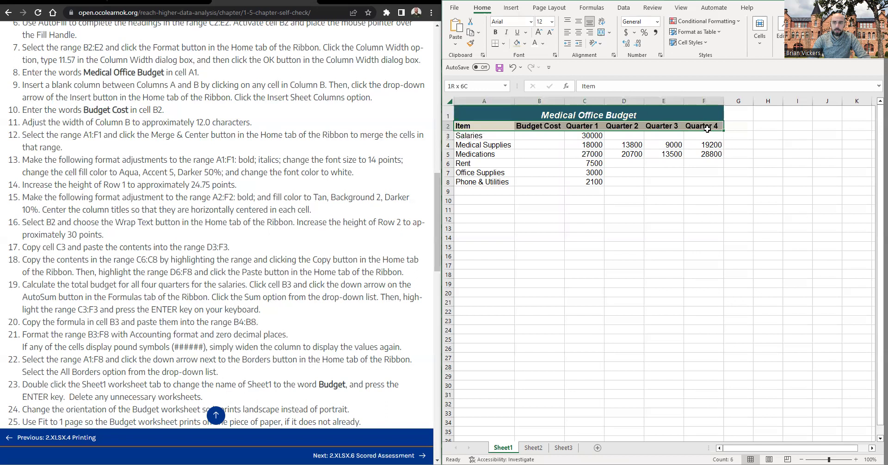
{"action": "left_click", "coordinate": [579, 34]}
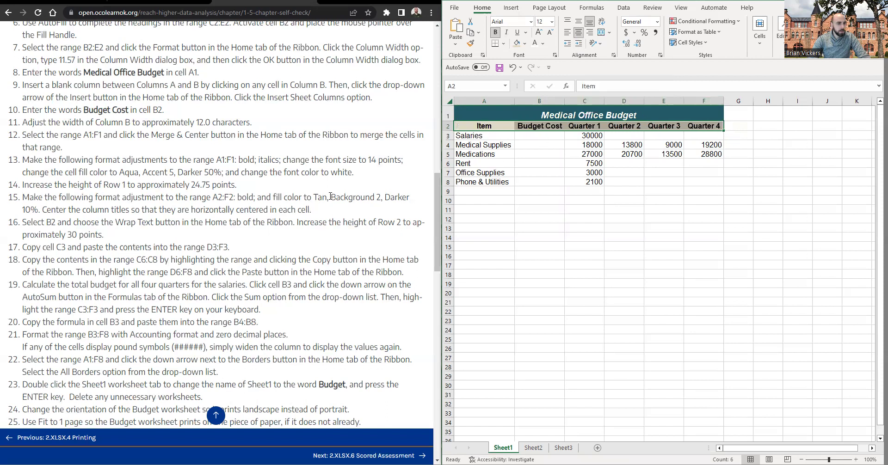
Step: Undo the horizontal centering of the column headings in A2:F2
{"action": "left_click", "coordinate": [50, 225]}
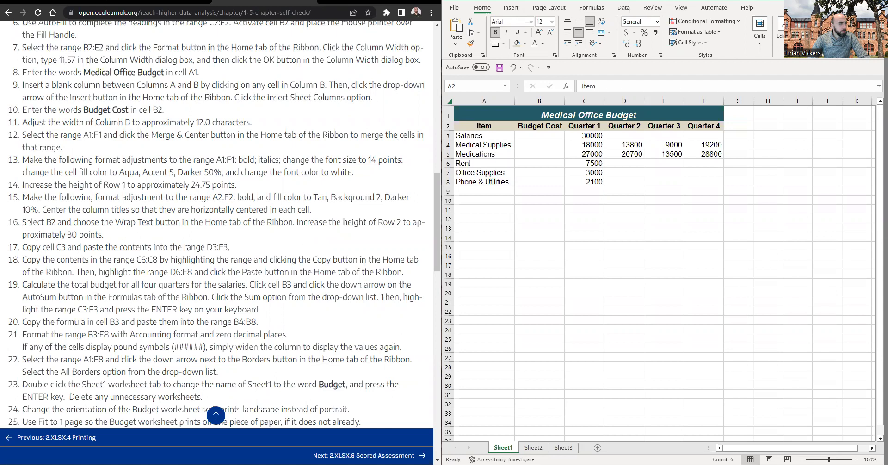
{"action": "left_click", "coordinate": [564, 153]}
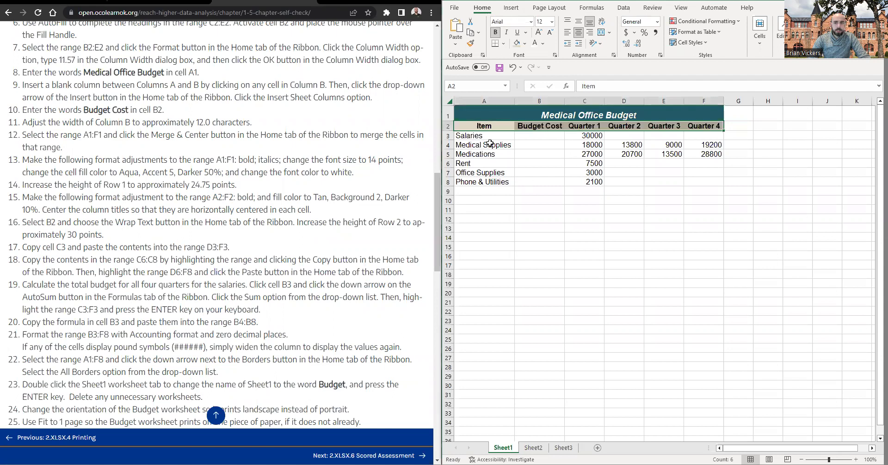
{"action": "key", "text": "ctrl+z"}
{"action": "key", "text": "ctrl+z"}
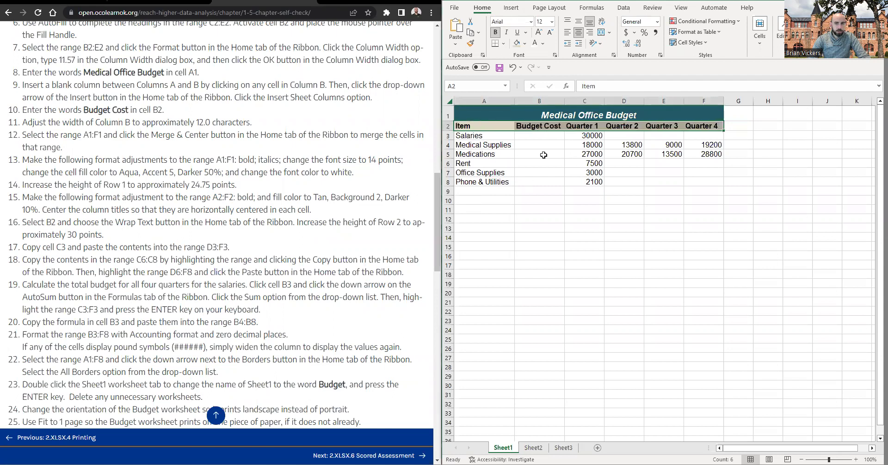
Step: Undo the widening of Column B while keeping the bold and tan fill on A2:F2, and narrow Column B slightly
{"action": "key", "text": "ctrl+z"}
{"action": "key", "text": "ctrl+z"}
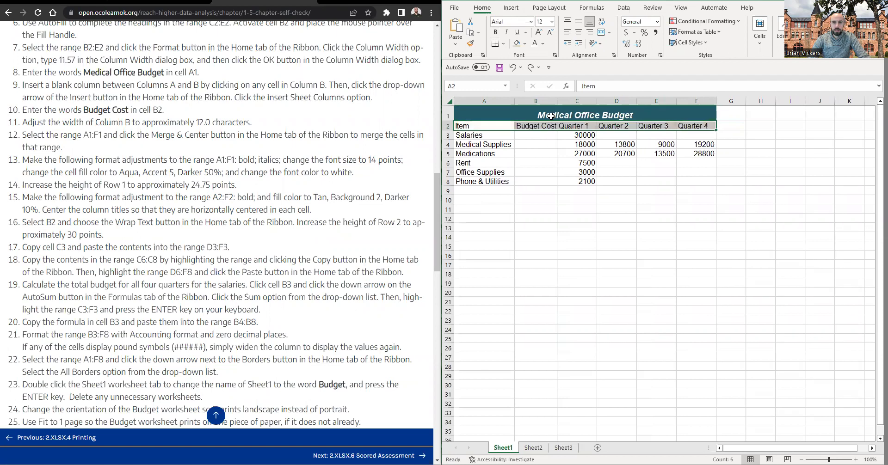
{"action": "key", "text": "ctrl+y"}
{"action": "key", "text": "ctrl+y"}
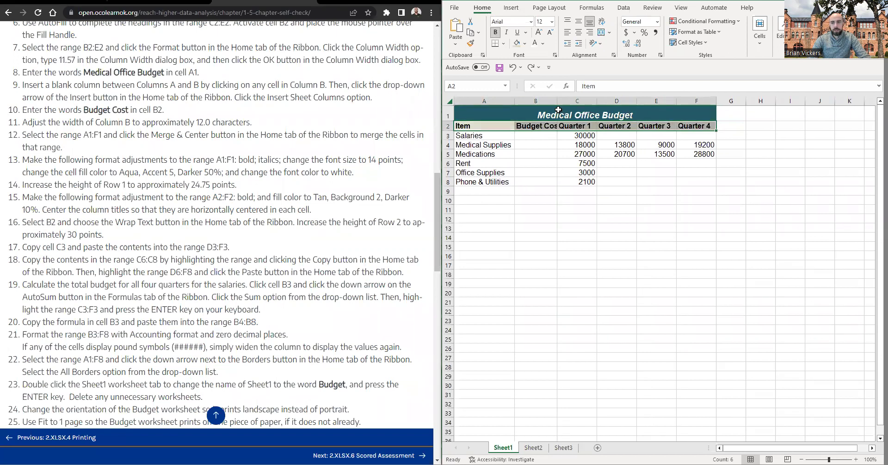
{"action": "left_click_drag", "start_coordinate": [556, 102], "coordinate": [555, 101]}
{"action": "left_click", "coordinate": [535, 127]}
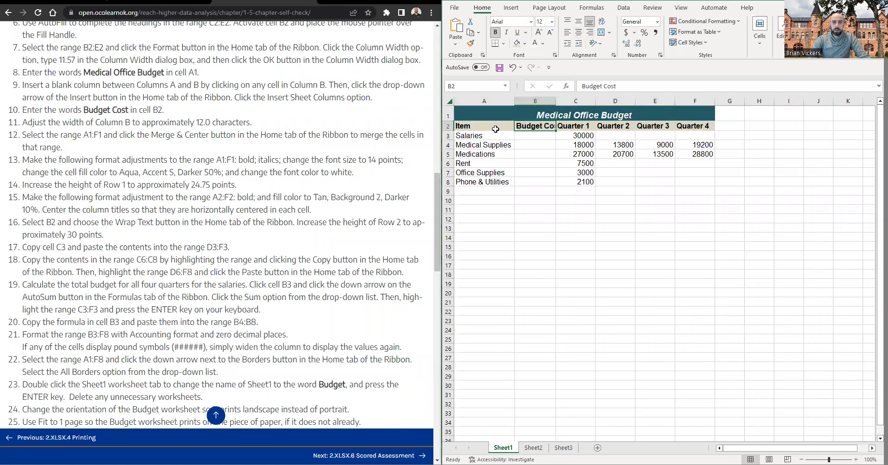
Step: Center the headings in A2:F2 horizontally and wrap the Budget Cost text in B2
{"action": "left_click_drag", "start_coordinate": [463, 126], "coordinate": [678, 121]}
{"action": "left_click", "coordinate": [578, 32]}
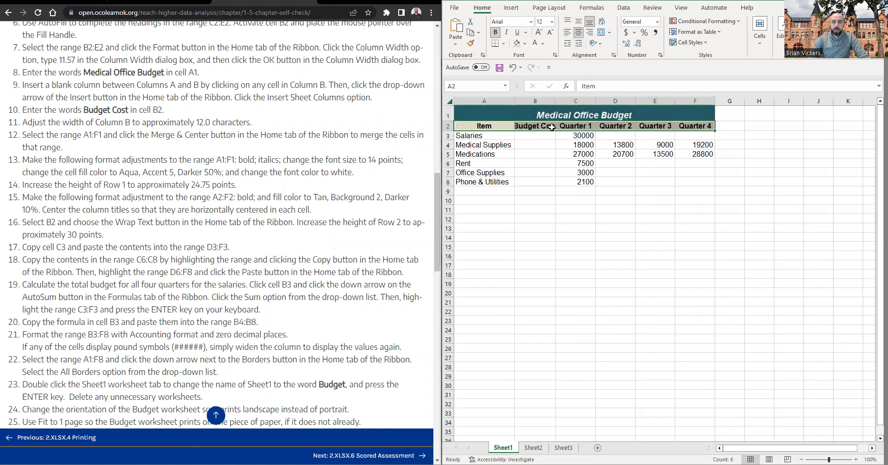
{"action": "left_click", "coordinate": [538, 128]}
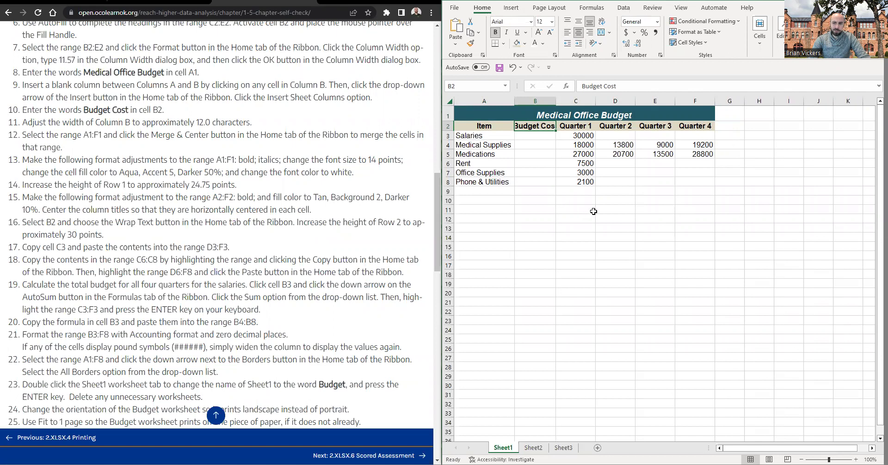
{"action": "left_click", "coordinate": [567, 200]}
{"action": "left_click", "coordinate": [535, 128]}
{"action": "left_click", "coordinate": [603, 23]}
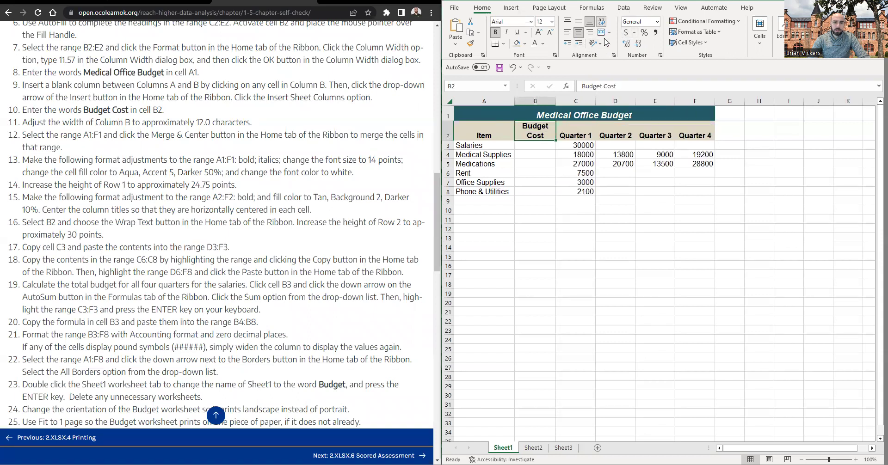
{"action": "left_click_drag", "start_coordinate": [556, 104], "coordinate": [556, 104]}
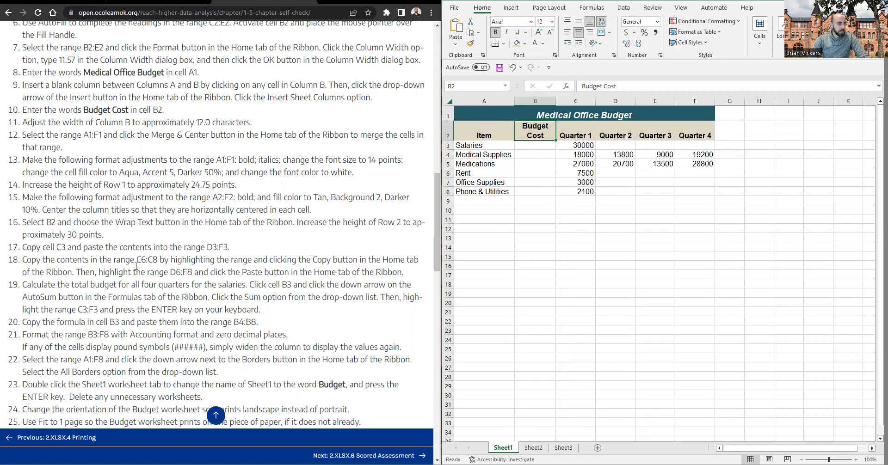
Step: Try to align the headings in A2:F2 vertically to the middle of their cells
{"action": "left_click_drag", "start_coordinate": [481, 135], "coordinate": [694, 135]}
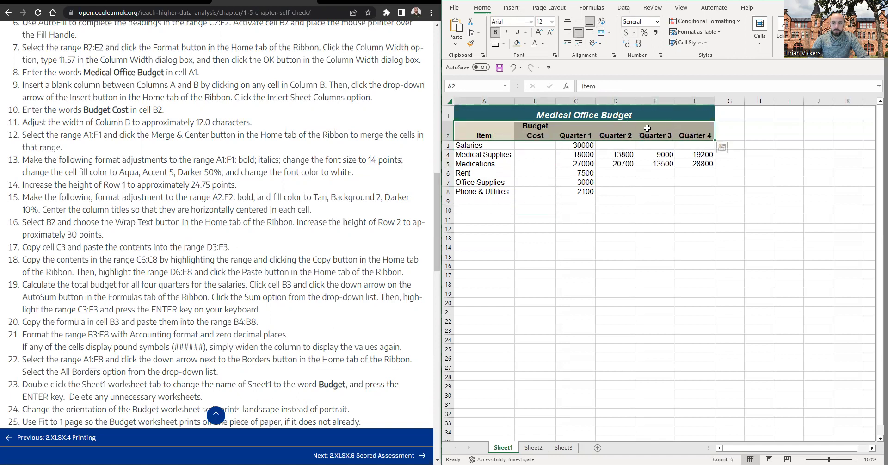
{"action": "left_click", "coordinate": [258, 228]}
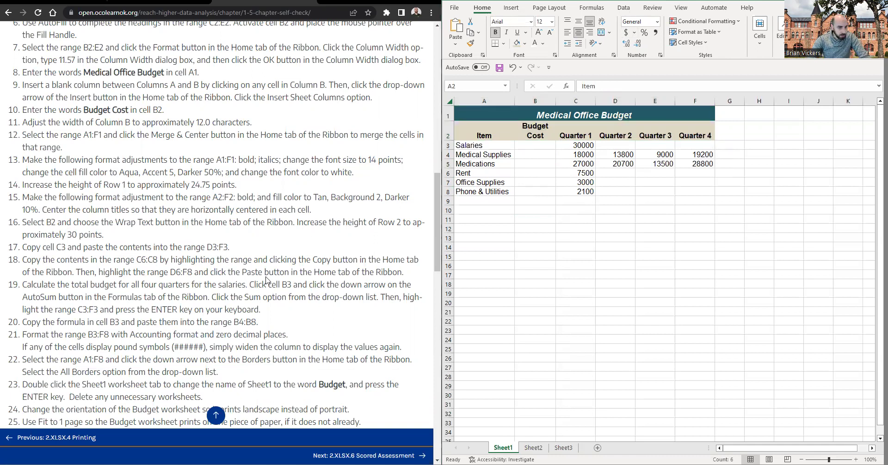
{"action": "left_click", "coordinate": [519, 146]}
{"action": "left_click_drag", "start_coordinate": [489, 133], "coordinate": [696, 133]}
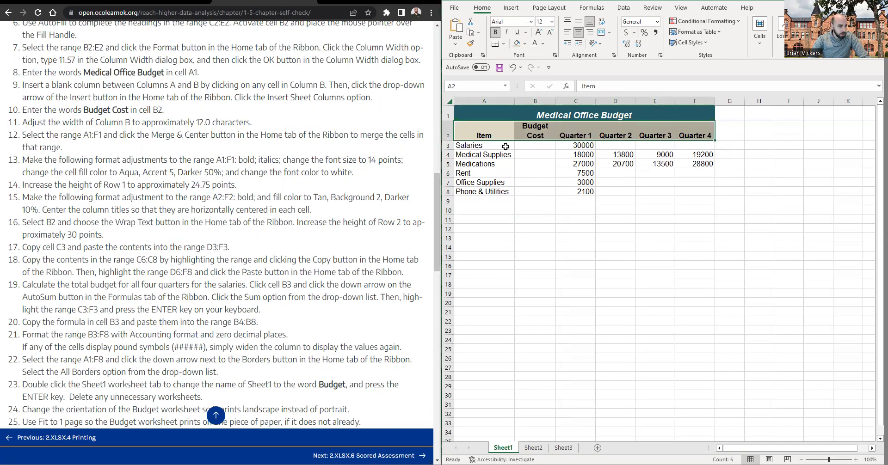
{"action": "left_click_drag", "start_coordinate": [484, 128], "coordinate": [702, 133]}
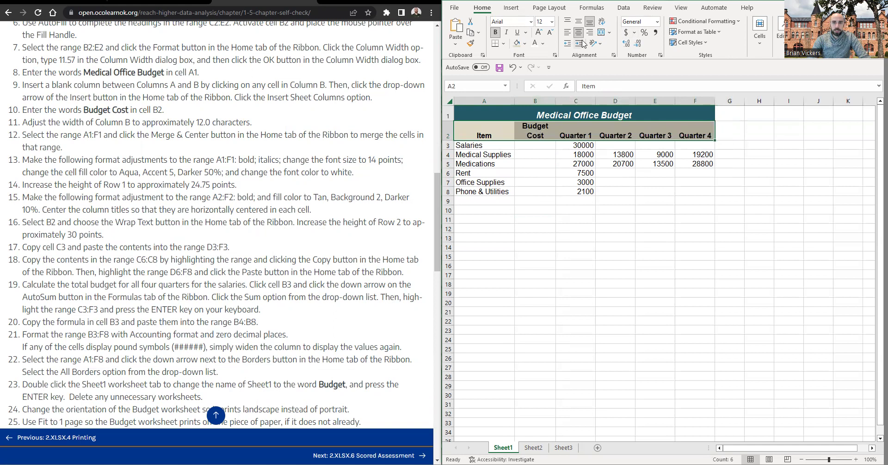
{"action": "left_click", "coordinate": [579, 22]}
{"action": "left_click", "coordinate": [563, 199]}
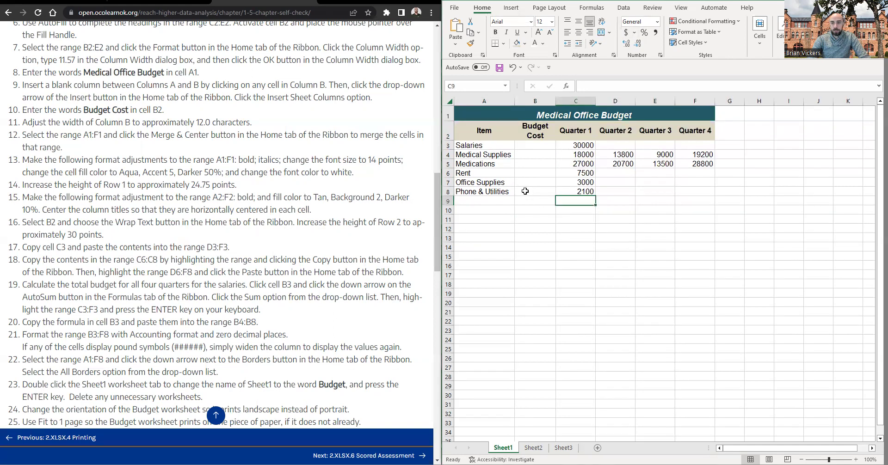
{"action": "key", "text": "ctrl+z"}
{"action": "left_click", "coordinate": [561, 211]}
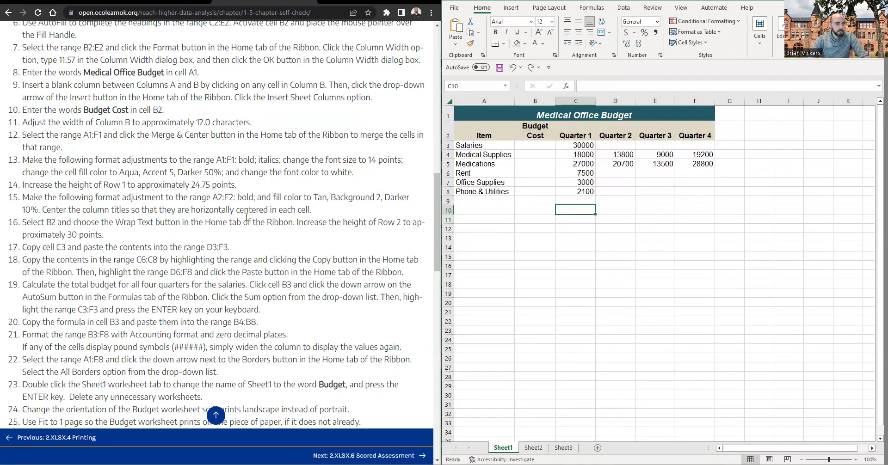
Step: Adjust the height of Row 2 to approximately 30 points, per instruction 16
{"action": "left_click", "coordinate": [336, 201]}
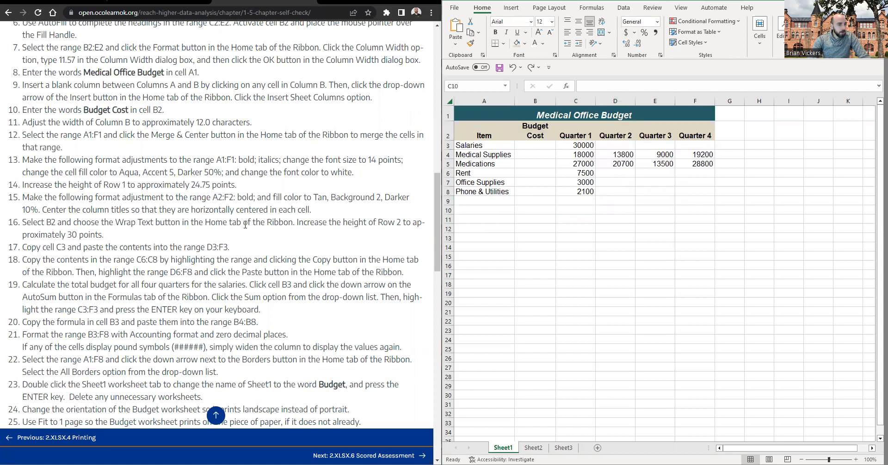
{"action": "left_click_drag", "start_coordinate": [452, 140], "coordinate": [452, 141]}
{"action": "left_click", "coordinate": [534, 134]}
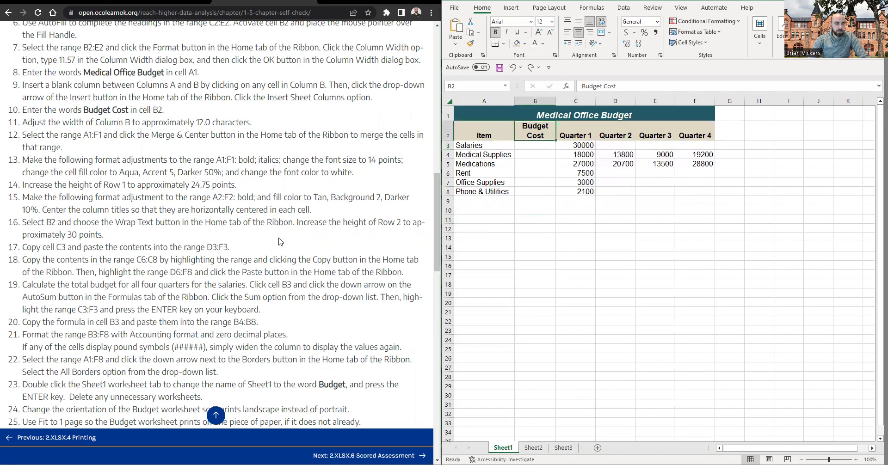
{"action": "left_click", "coordinate": [52, 254]}
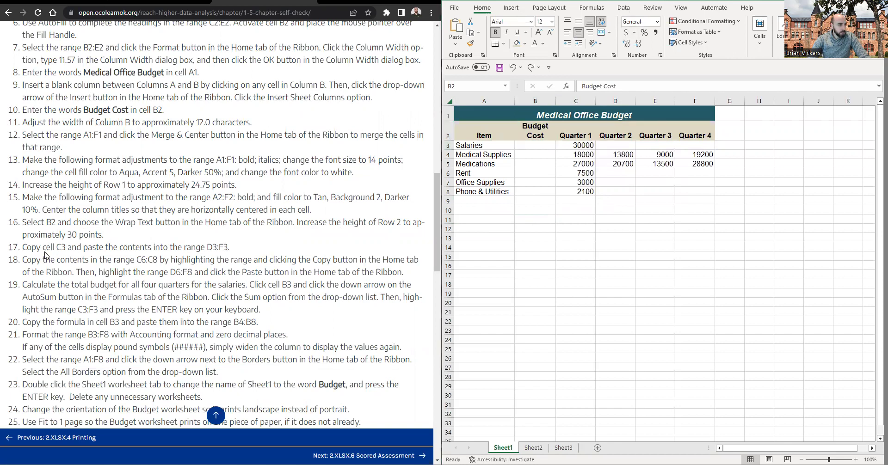
{"action": "left_click", "coordinate": [581, 204]}
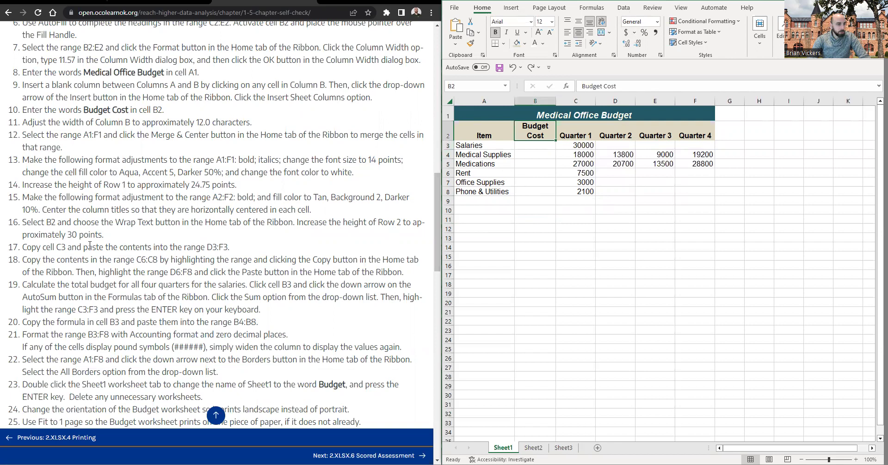
{"action": "left_click_drag", "start_coordinate": [452, 141], "coordinate": [452, 139]}
{"action": "left_click", "coordinate": [535, 181]}
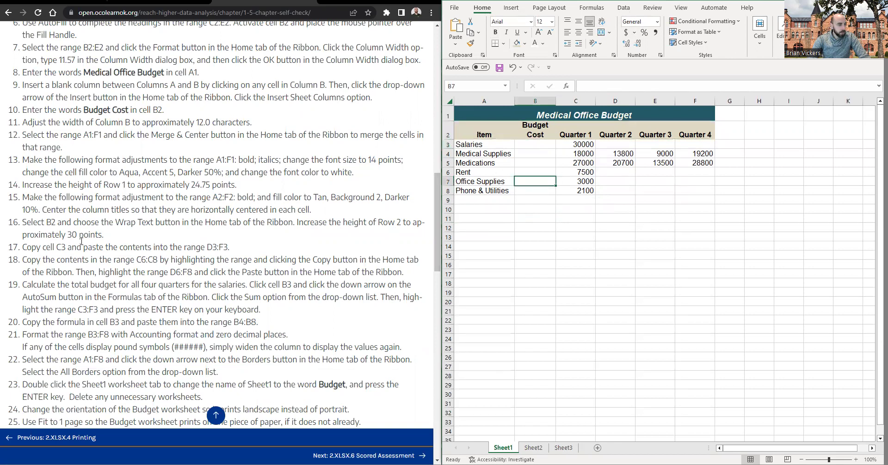
Step: Copy C3 and try pasting its contents into the range D3:F3 with the regular Paste option, per instruction 17
{"action": "left_click", "coordinate": [50, 247]}
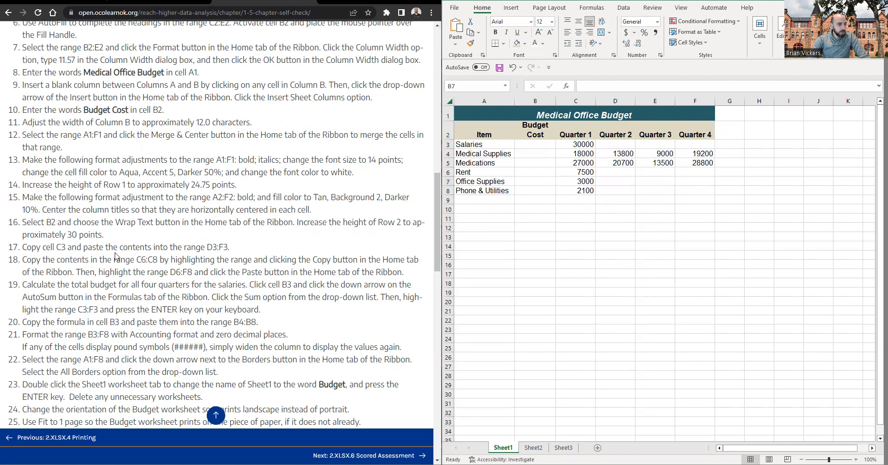
{"action": "key", "text": "alt+Tab"}
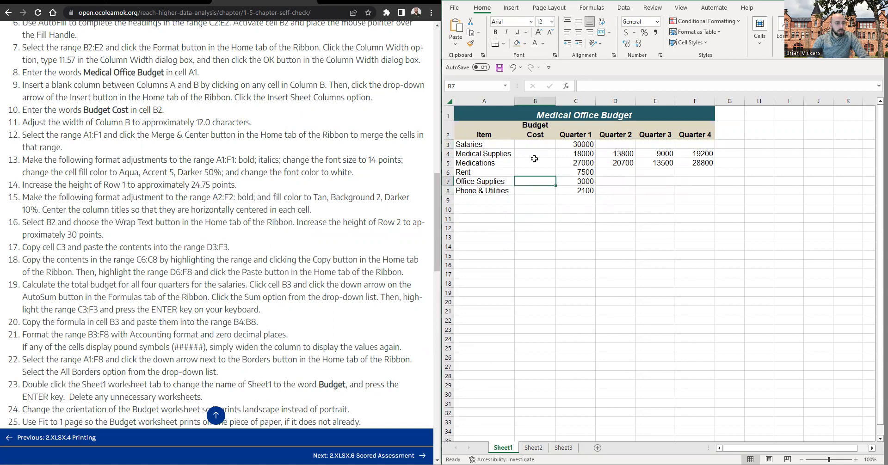
{"action": "left_click", "coordinate": [578, 143]}
{"action": "key", "text": "ctrl+c"}
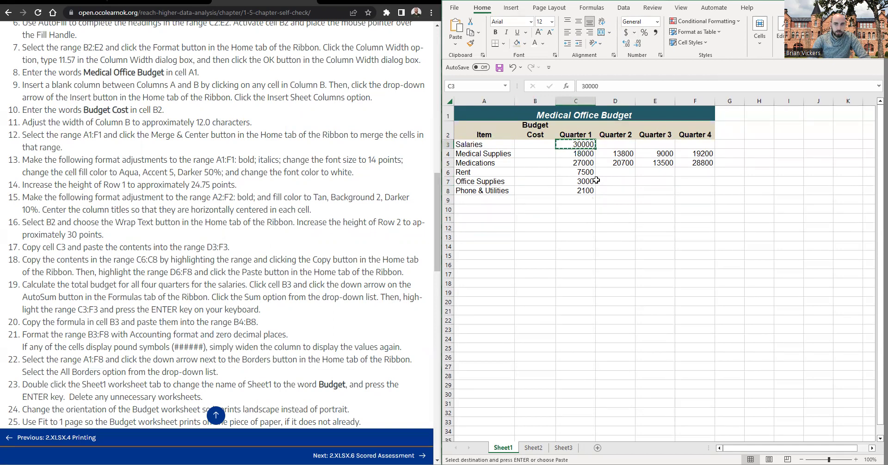
{"action": "right_click", "coordinate": [585, 145]}
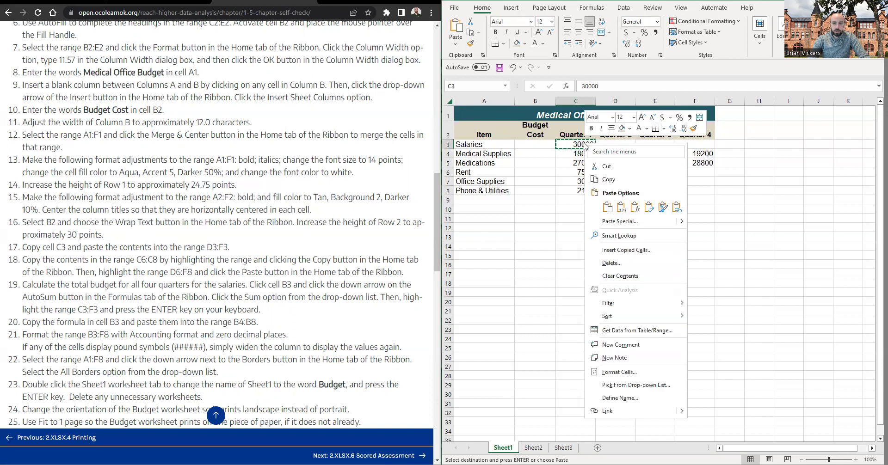
{"action": "left_click", "coordinate": [608, 144]}
{"action": "left_click_drag", "start_coordinate": [609, 144], "coordinate": [692, 144]}
{"action": "right_click", "coordinate": [692, 144]}
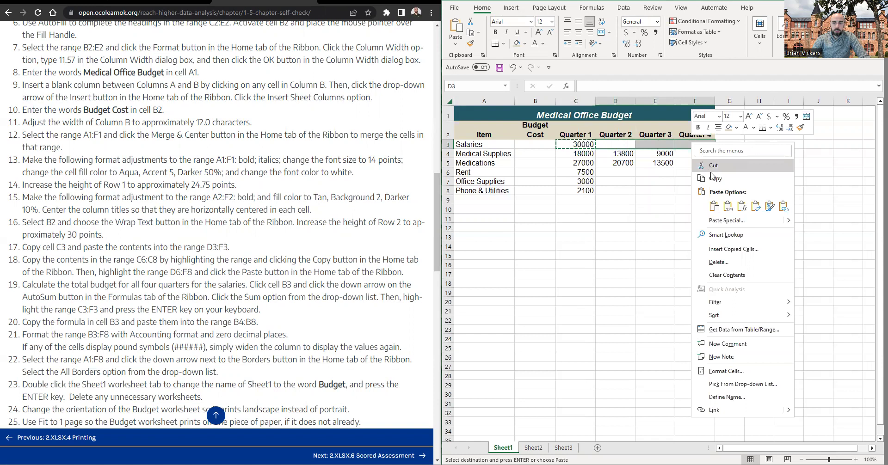
{"action": "left_click", "coordinate": [715, 206]}
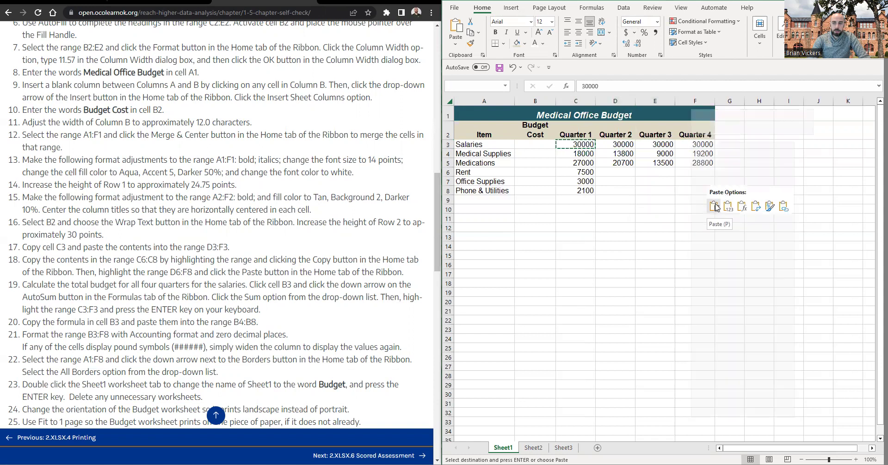
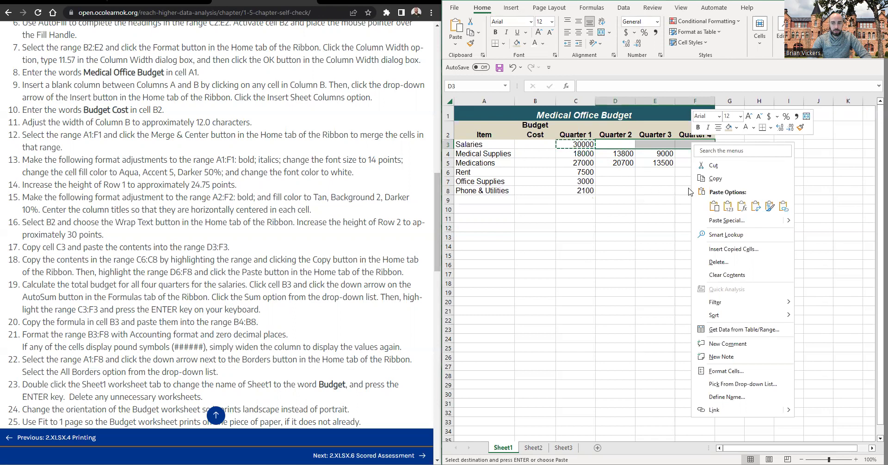
Step: Try the Paste Link option on D3:F3 and back out of the paste
{"action": "left_click", "coordinate": [785, 208]}
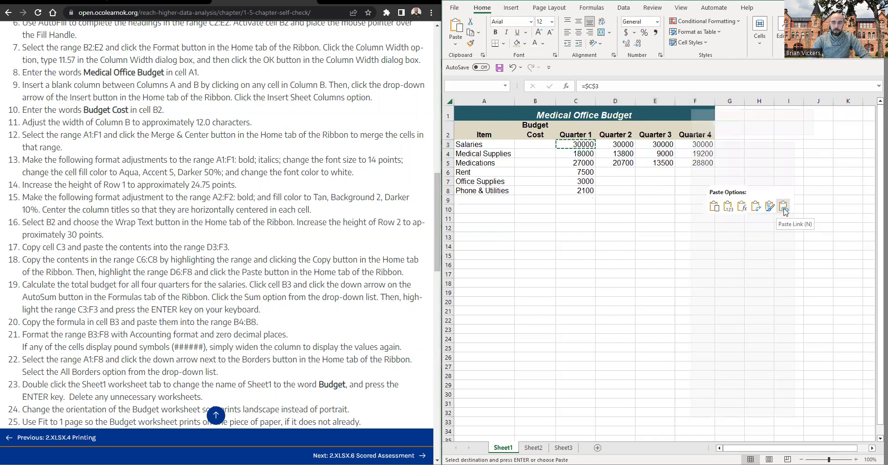
{"action": "key", "text": "ctrl+z"}
{"action": "left_click", "coordinate": [597, 144]}
{"action": "key", "text": "Escape"}
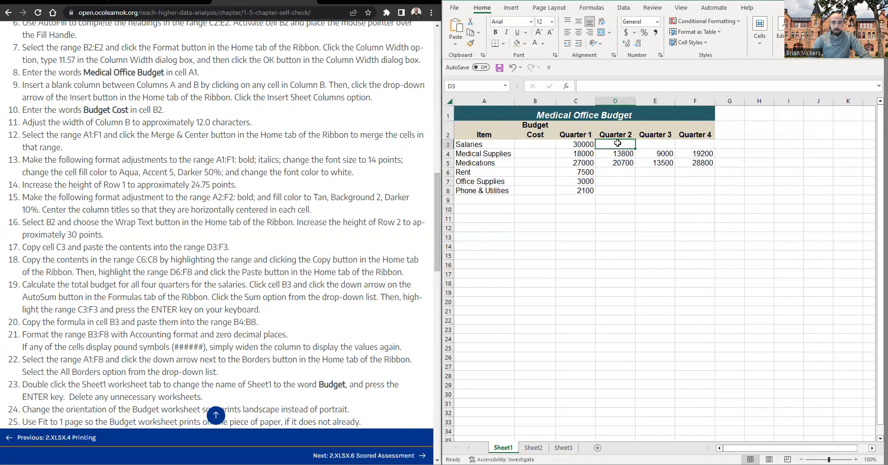
Step: Copy the Quarter 1 salaries value in C3 and paste it into the range D3:F3
{"action": "left_click", "coordinate": [586, 144]}
{"action": "key", "text": "ctrl+c"}
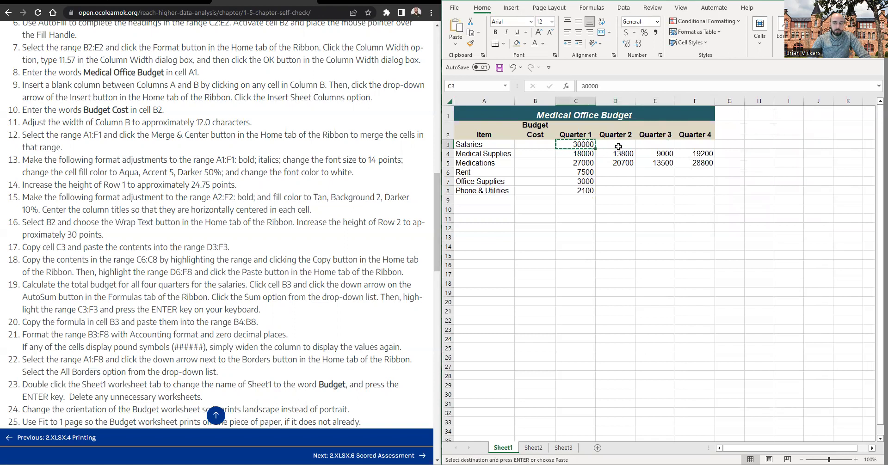
{"action": "left_click_drag", "start_coordinate": [618, 147], "coordinate": [690, 146]}
{"action": "key", "text": "ctrl+v"}
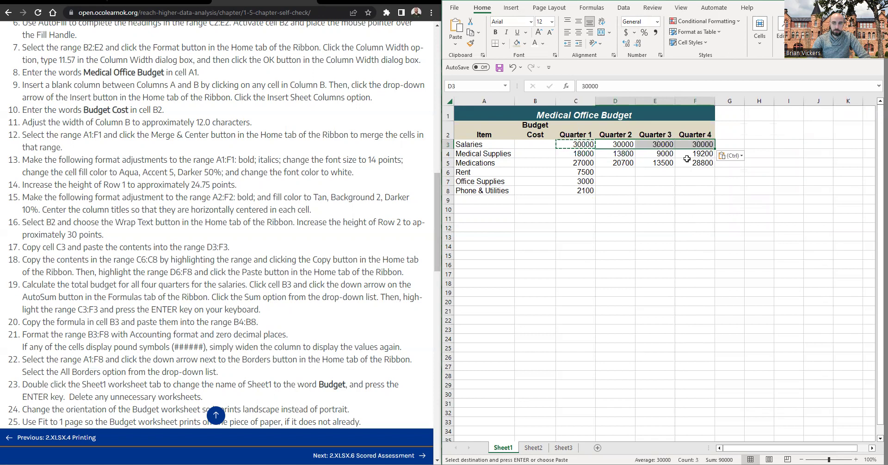
{"action": "left_click", "coordinate": [654, 189]}
{"action": "key", "text": "Escape"}
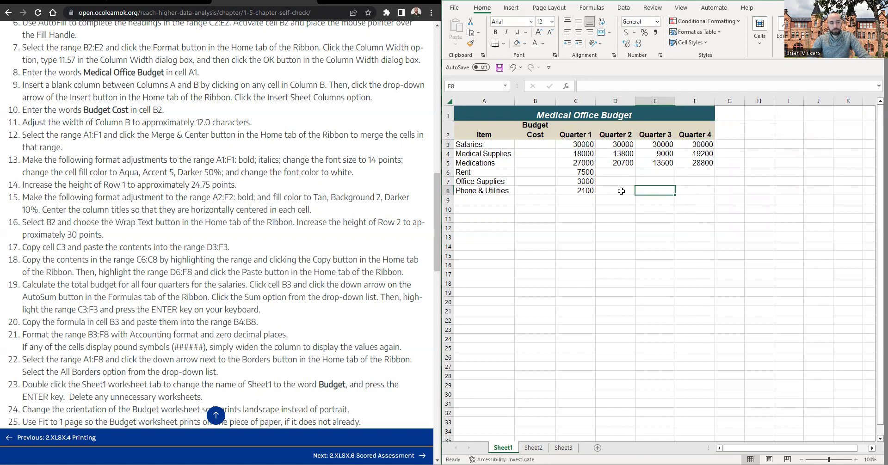
Step: Maximize the workbook window and repeat copying C3 and pasting it over the salaries cells in D3:F3
{"action": "left_click", "coordinate": [91, 232]}
{"action": "scroll", "coordinate": [99, 255], "scroll_direction": "down", "scroll_amount": 1}
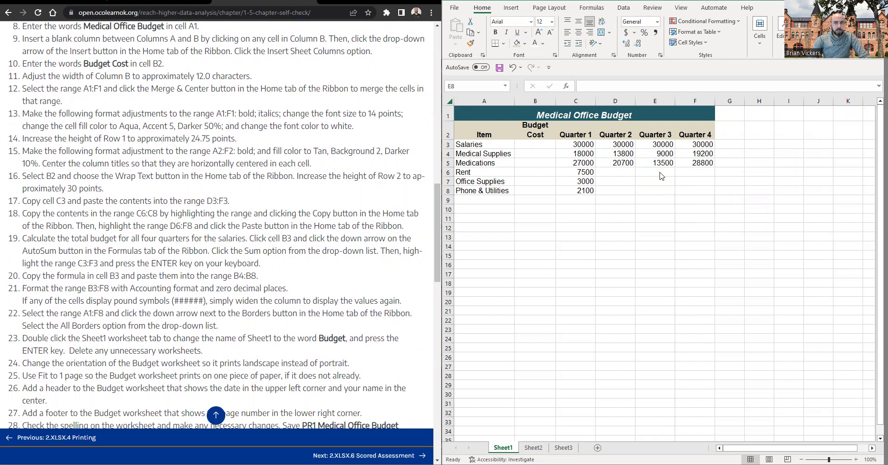
{"action": "left_click", "coordinate": [655, 191]}
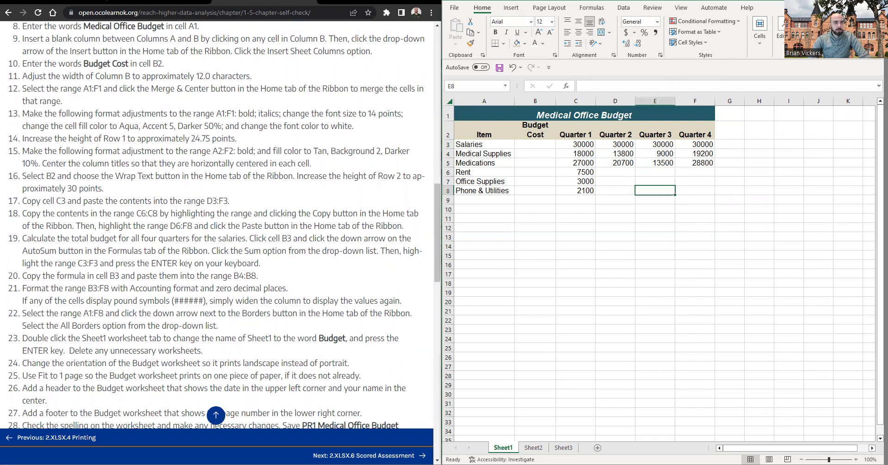
{"action": "key", "text": "super+Up"}
{"action": "left_click", "coordinate": [141, 144]}
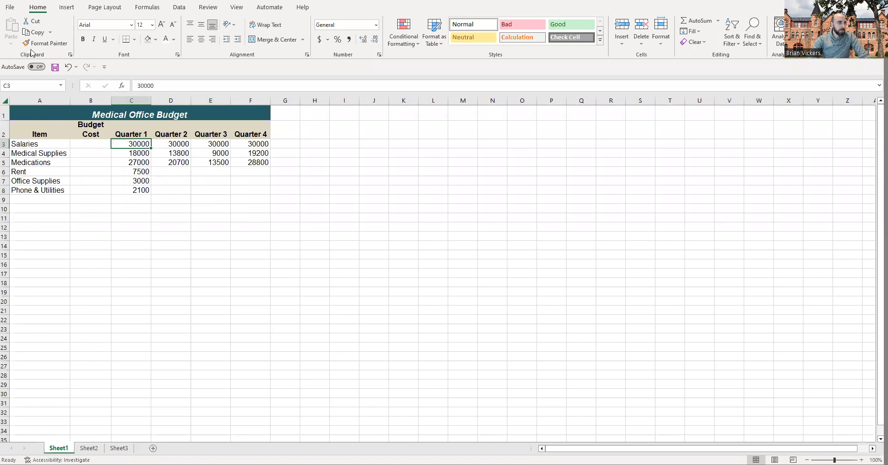
{"action": "left_click", "coordinate": [37, 32]}
{"action": "left_click_drag", "start_coordinate": [176, 144], "coordinate": [259, 144]}
{"action": "left_click", "coordinate": [50, 33]}
{"action": "left_click", "coordinate": [62, 29]}
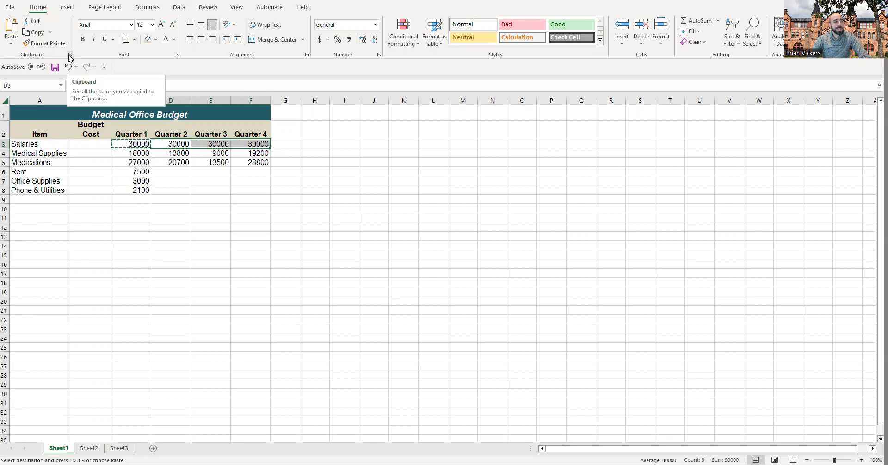
{"action": "left_click", "coordinate": [12, 28]}
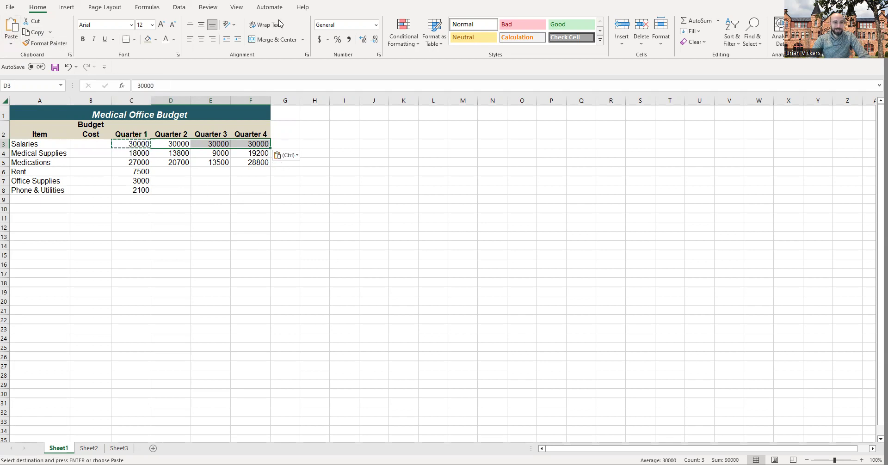
Step: Copy D4 and paste it across the empty block D11:M17 as a demonstration, and undo the paste
{"action": "left_click", "coordinate": [289, 191]}
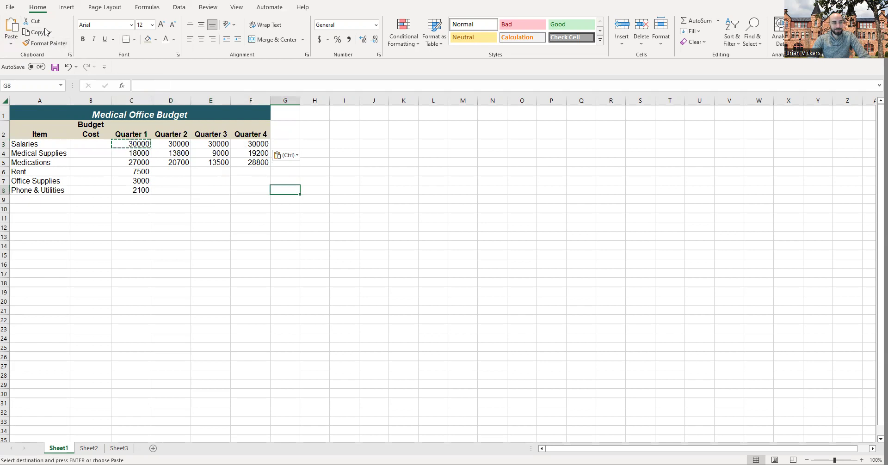
{"action": "left_click", "coordinate": [180, 155]}
{"action": "key", "text": "ctrl+c"}
{"action": "left_click_drag", "start_coordinate": [171, 218], "coordinate": [451, 274]}
{"action": "key", "text": "ctrl+v"}
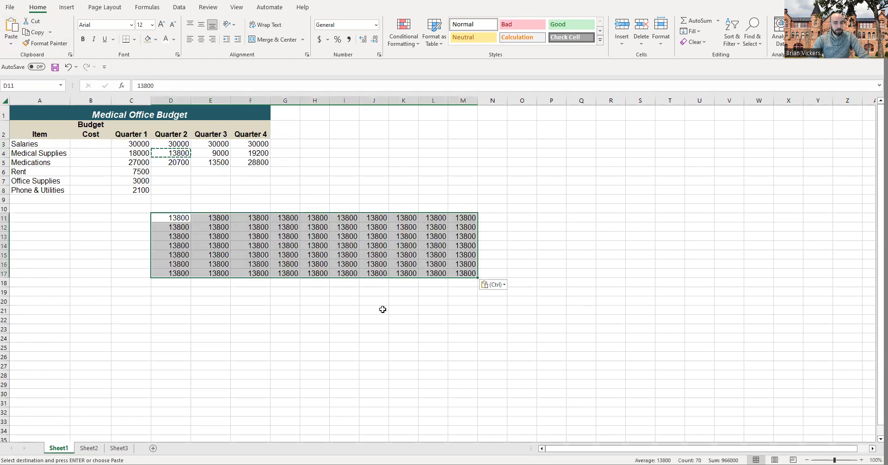
{"action": "key", "text": "ctrl+z"}
{"action": "left_click", "coordinate": [250, 208]}
{"action": "key", "text": "Escape"}
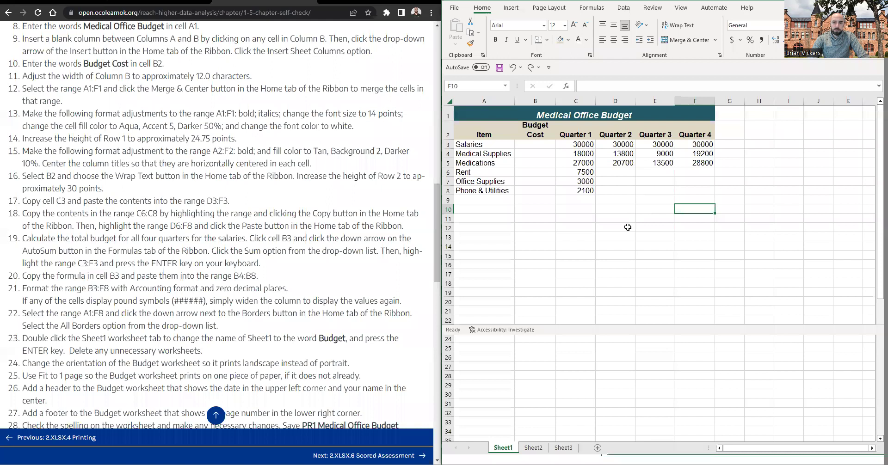
Step: Review instructions 18 and 19 on the practice page and examine the quarterly salaries range C3:F3 in the maximized workbook
{"action": "left_click", "coordinate": [627, 227]}
{"action": "left_click", "coordinate": [115, 230]}
{"action": "scroll", "coordinate": [195, 213], "scroll_direction": "down", "scroll_amount": 1}
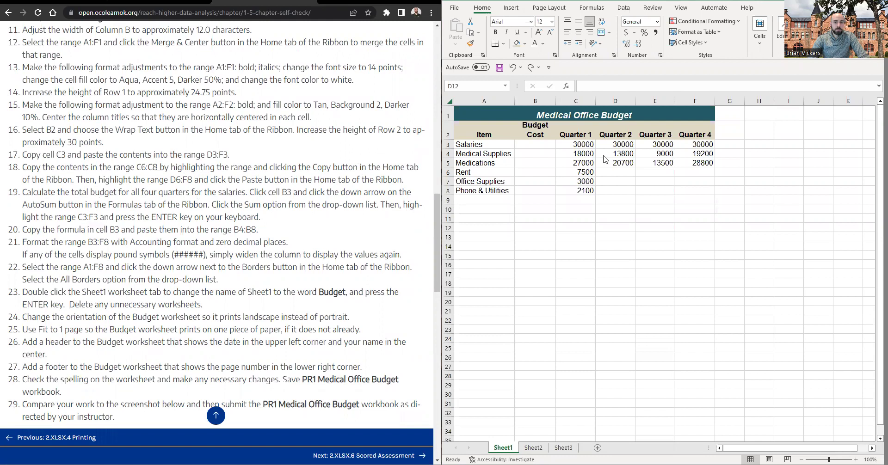
{"action": "left_click", "coordinate": [538, 145]}
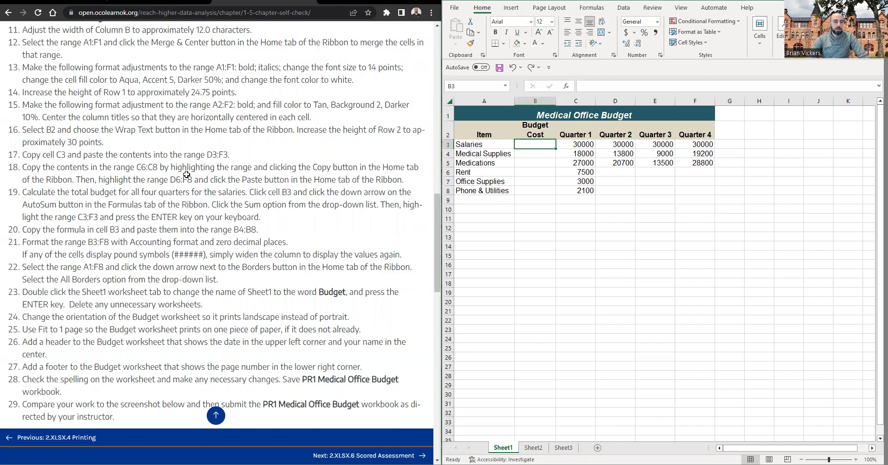
{"action": "key", "text": "super+Up"}
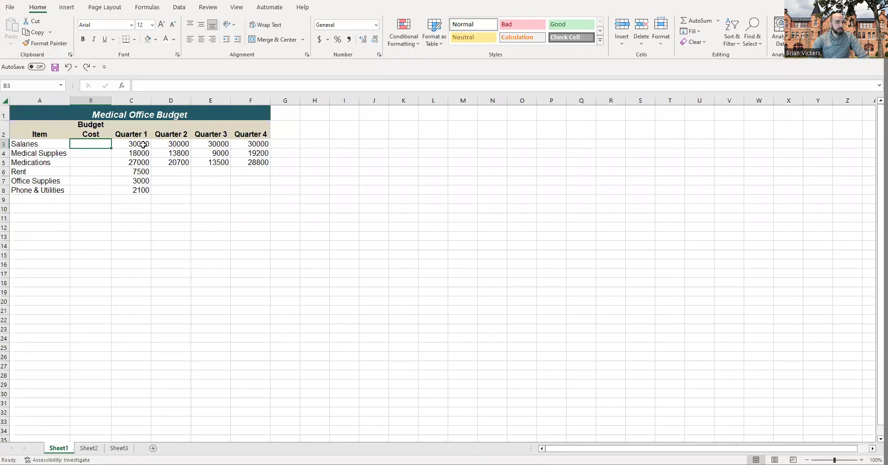
{"action": "left_click_drag", "start_coordinate": [138, 144], "coordinate": [293, 136]}
{"action": "left_click", "coordinate": [73, 140]}
{"action": "left_click_drag", "start_coordinate": [131, 142], "coordinate": [286, 149]}
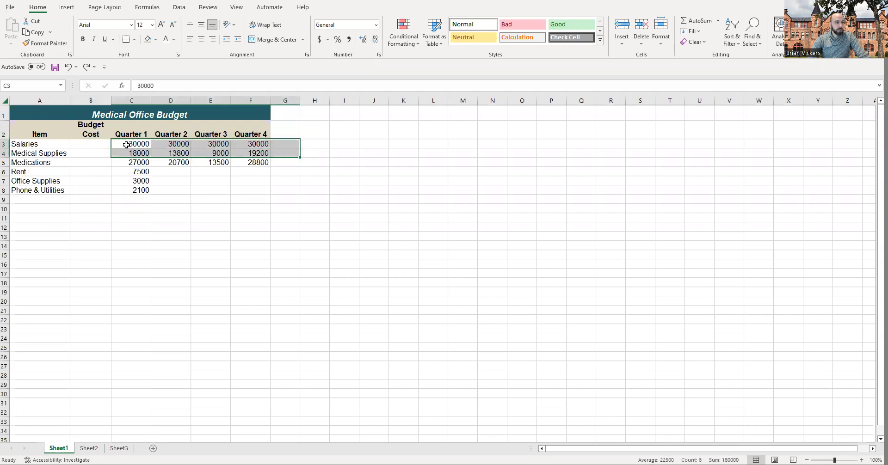
{"action": "left_click", "coordinate": [114, 142]}
Step: Calculate the total salaries budget in B3 with the AutoSum Sum function over the range C3:F3
{"action": "left_click", "coordinate": [103, 142]}
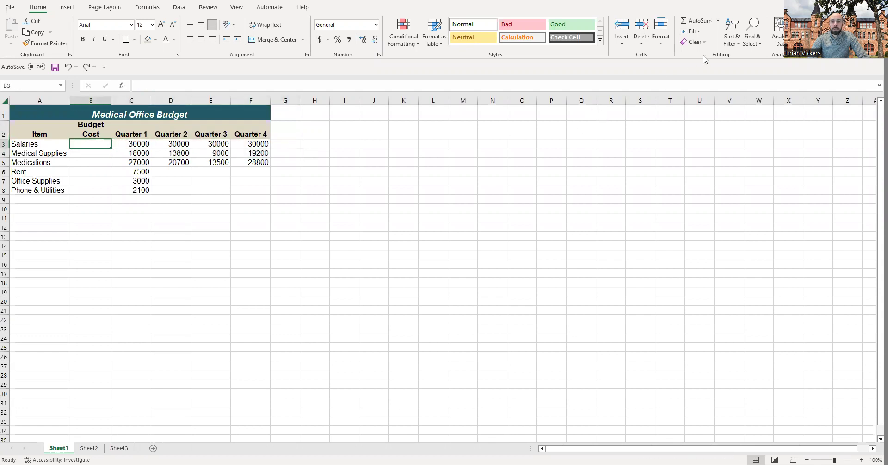
{"action": "left_click", "coordinate": [719, 21]}
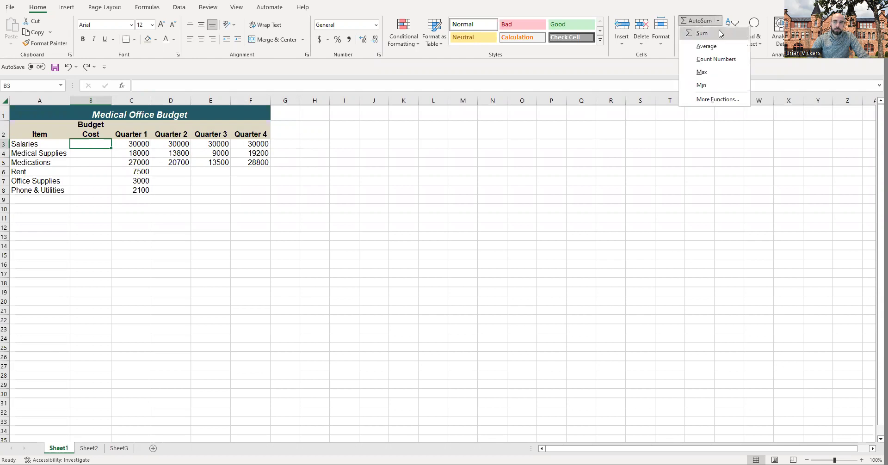
{"action": "left_click", "coordinate": [721, 33]}
{"action": "left_click_drag", "start_coordinate": [129, 144], "coordinate": [248, 145]}
{"action": "key", "text": "Return"}
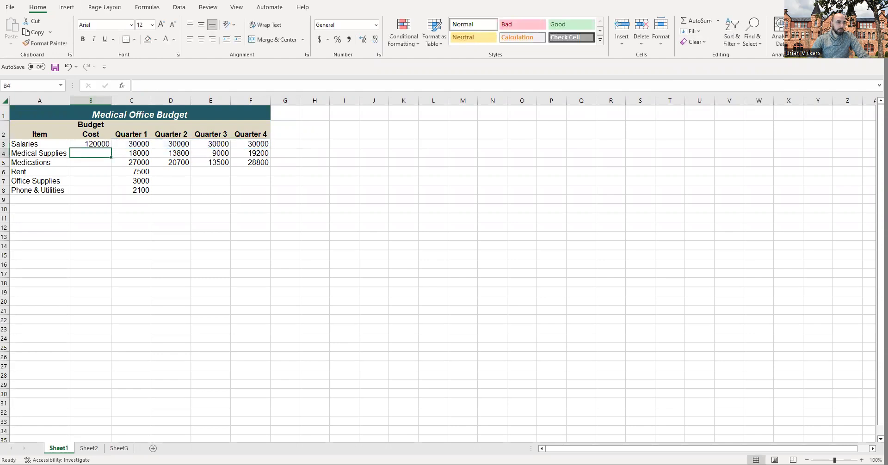
Step: Fill the SUM formula from B3 down through B4:B8, per instruction 20, and check it against the quarterly values
{"action": "left_click", "coordinate": [853, 1]}
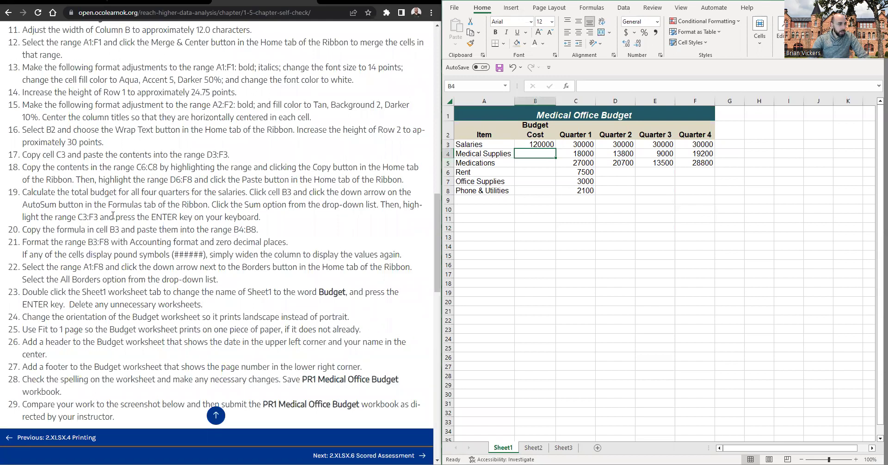
{"action": "left_click", "coordinate": [544, 145]}
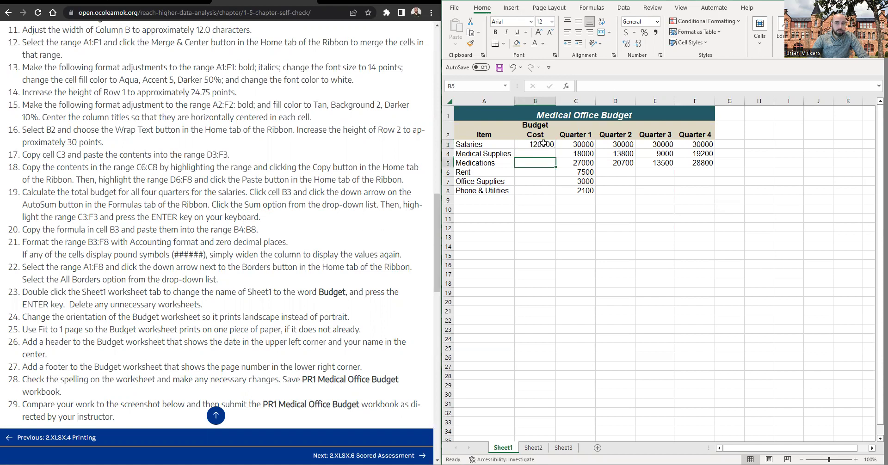
{"action": "left_click_drag", "start_coordinate": [556, 150], "coordinate": [557, 193]}
{"action": "left_click_drag", "start_coordinate": [696, 153], "coordinate": [562, 165]}
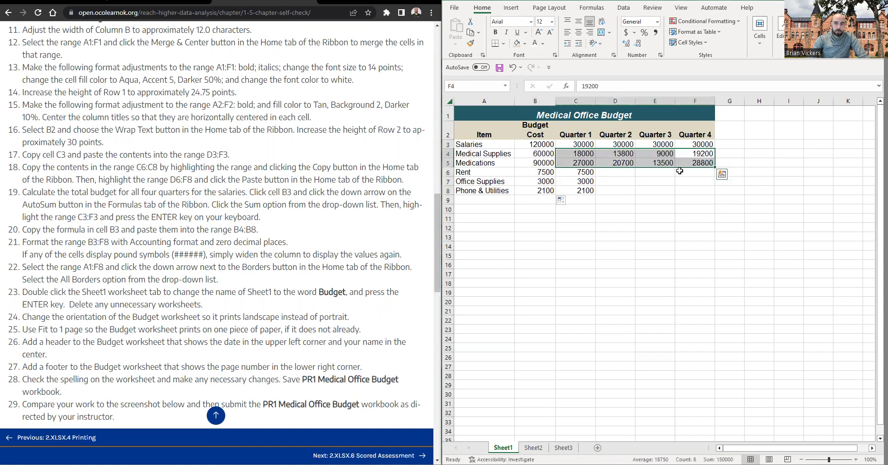
{"action": "left_click", "coordinate": [60, 240]}
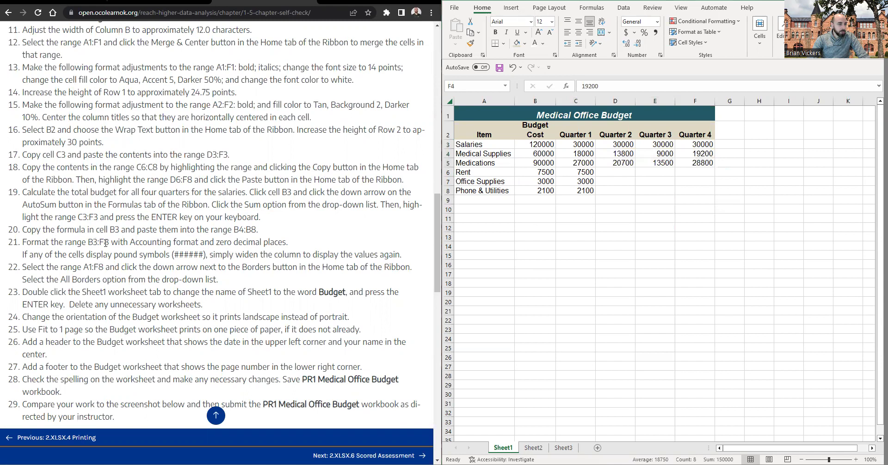
Step: Narrow column B until its totals no longer fit, as a demonstration of pound symbols, and undo the width change
{"action": "left_click", "coordinate": [539, 145]}
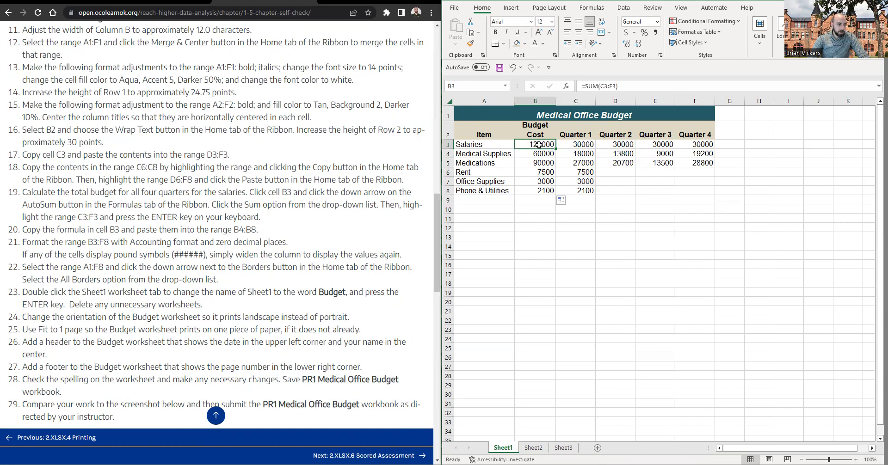
{"action": "left_click_drag", "start_coordinate": [539, 144], "coordinate": [543, 157]}
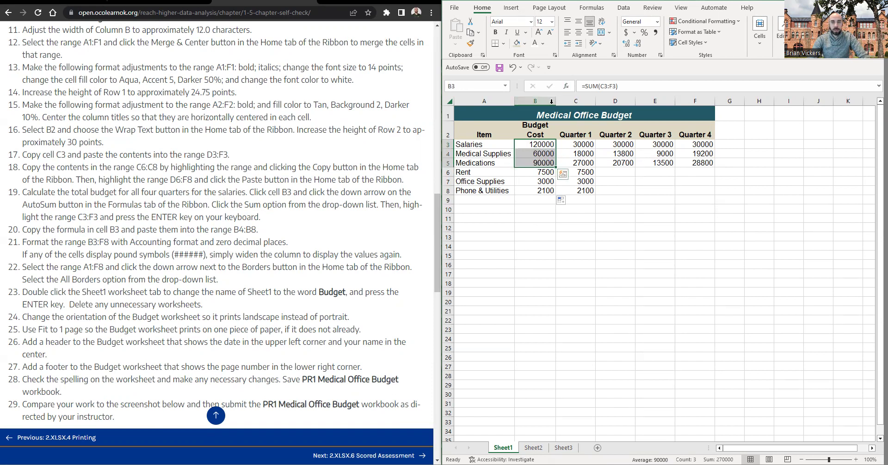
{"action": "left_click_drag", "start_coordinate": [556, 100], "coordinate": [536, 100]}
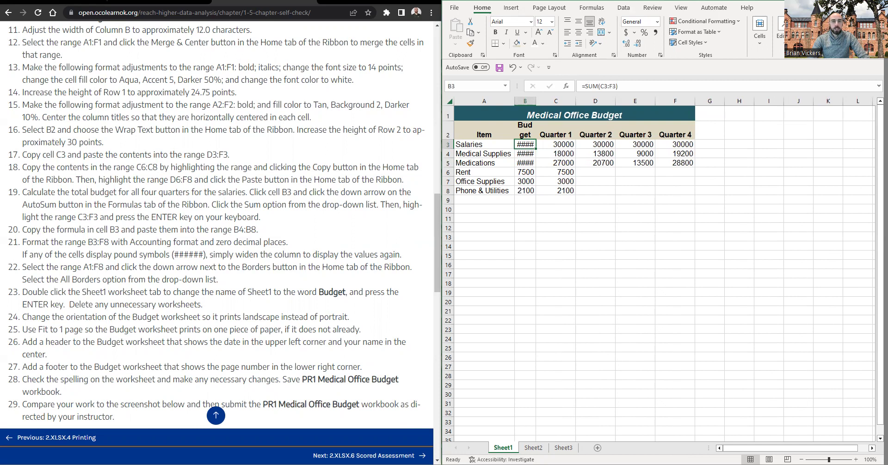
{"action": "key", "text": "super+Up"}
{"action": "left_click_drag", "start_coordinate": [93, 102], "coordinate": [126, 102]}
{"action": "key", "text": "ctrl+z"}
{"action": "key", "text": "ctrl+z"}
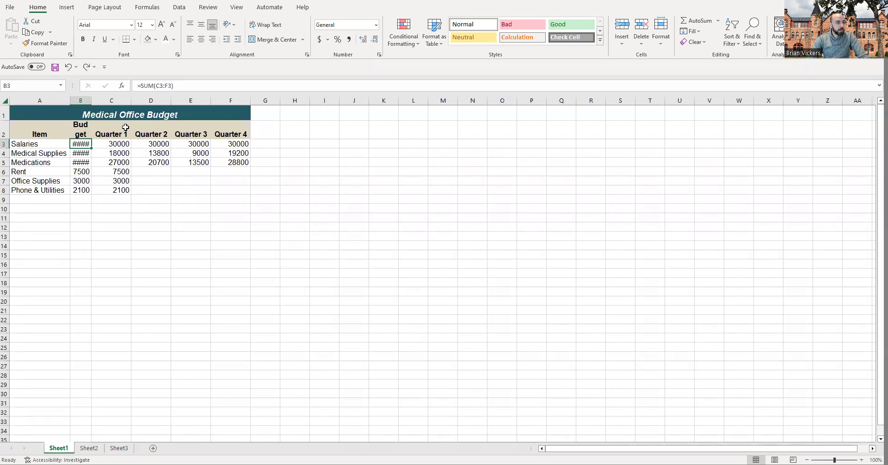
Step: Apply the Accounting number format to the range B3:F8
{"action": "left_click_drag", "start_coordinate": [98, 144], "coordinate": [258, 183]}
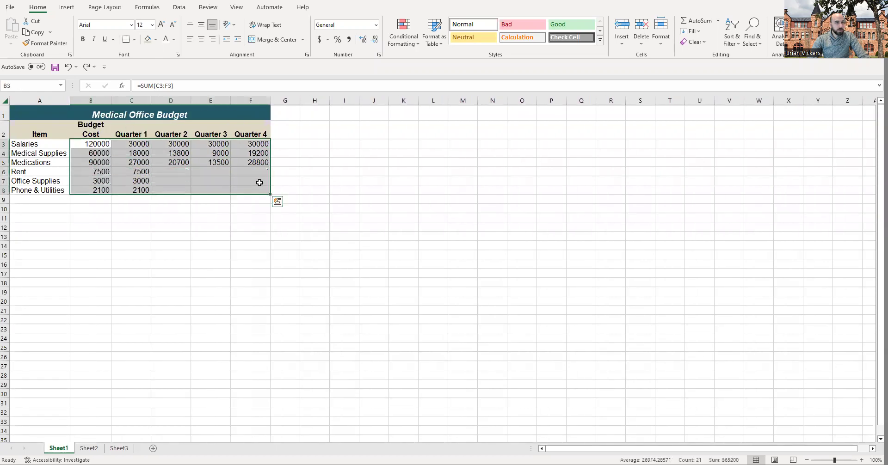
{"action": "left_click", "coordinate": [375, 25]}
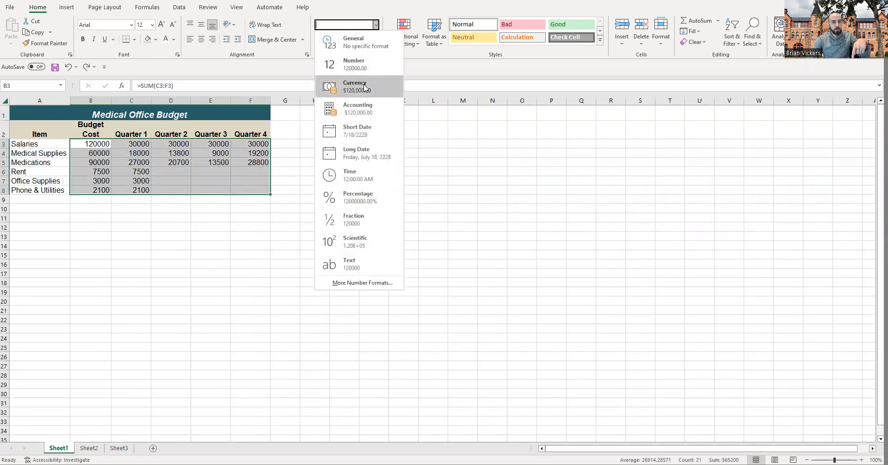
{"action": "left_click", "coordinate": [376, 25]}
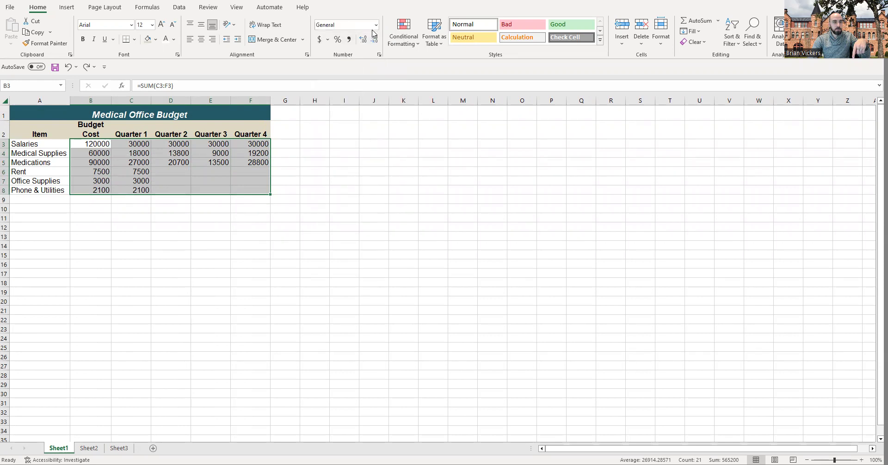
{"action": "left_click", "coordinate": [376, 25]}
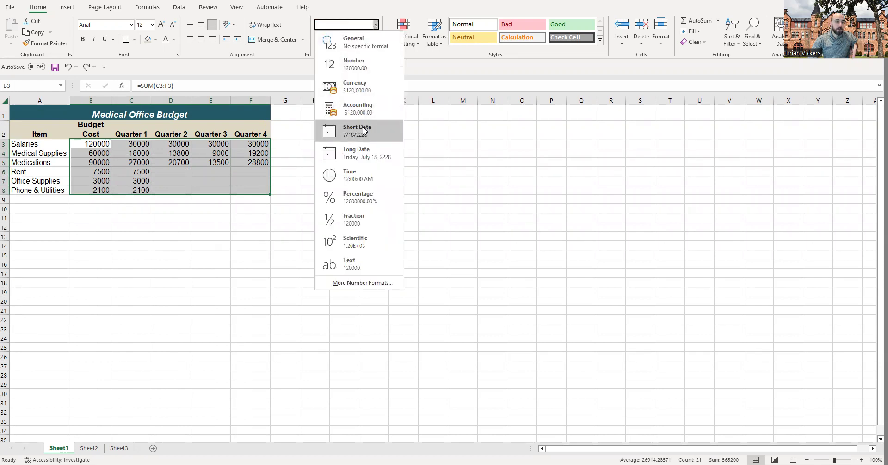
{"action": "left_click", "coordinate": [359, 109]}
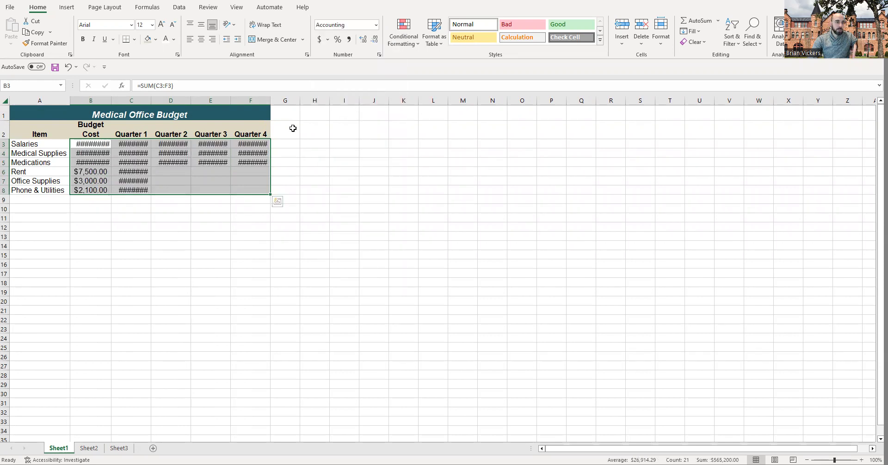
Step: Decrease the decimals in B3:F8 to zero decimal places, as instruction 21 requires
{"action": "left_click", "coordinate": [127, 219]}
{"action": "left_click_drag", "start_coordinate": [89, 145], "coordinate": [256, 187]}
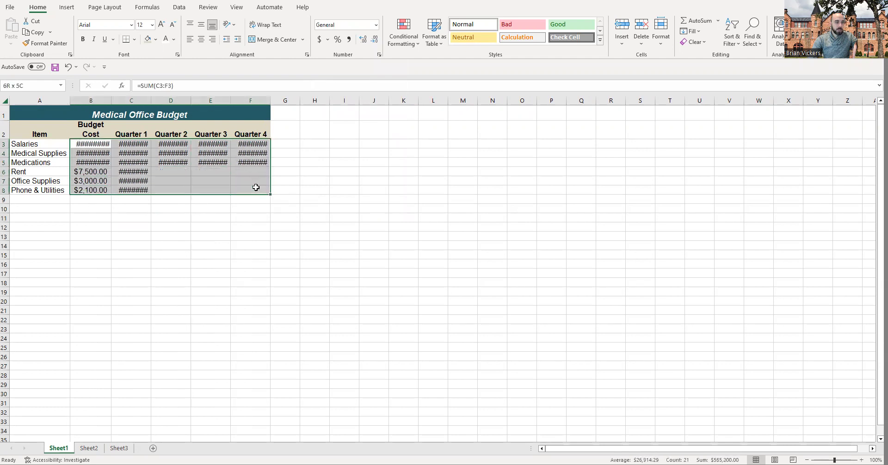
{"action": "left_click", "coordinate": [105, 190]}
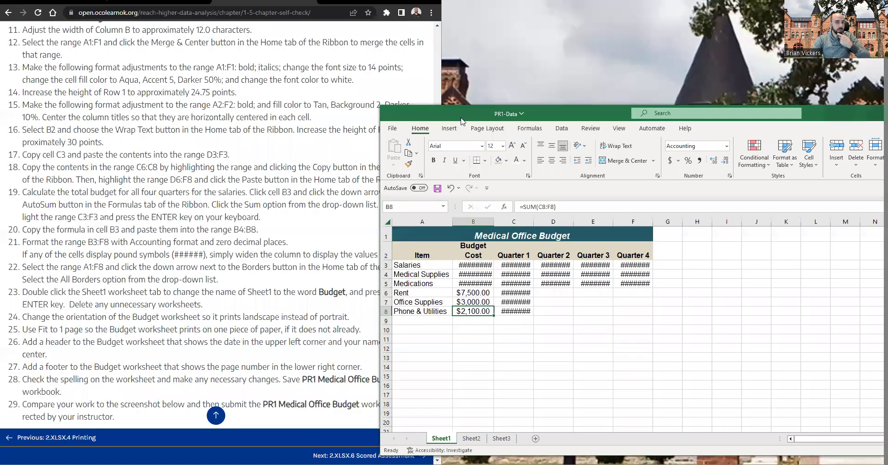
{"action": "left_click_drag", "start_coordinate": [454, 117], "coordinate": [498, 124]}
{"action": "left_click_drag", "start_coordinate": [218, 242], "coordinate": [255, 242]}
{"action": "left_click", "coordinate": [495, 125]}
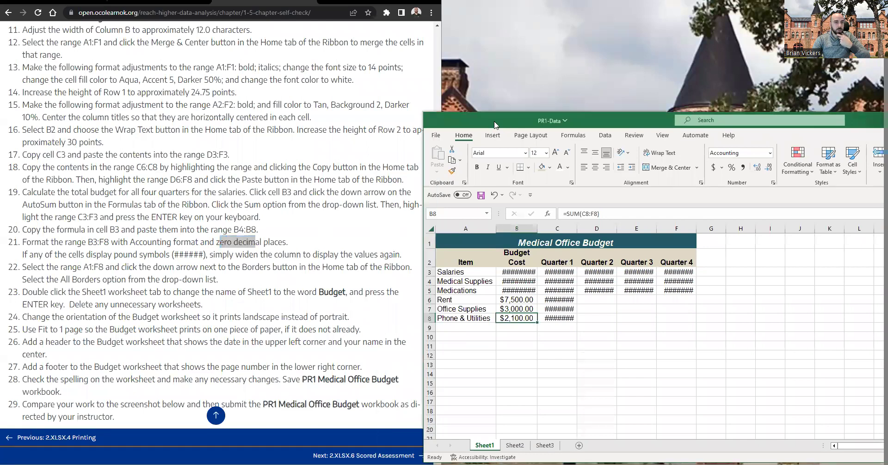
{"action": "double_click", "coordinate": [495, 125]}
{"action": "left_click_drag", "start_coordinate": [91, 144], "coordinate": [245, 190]}
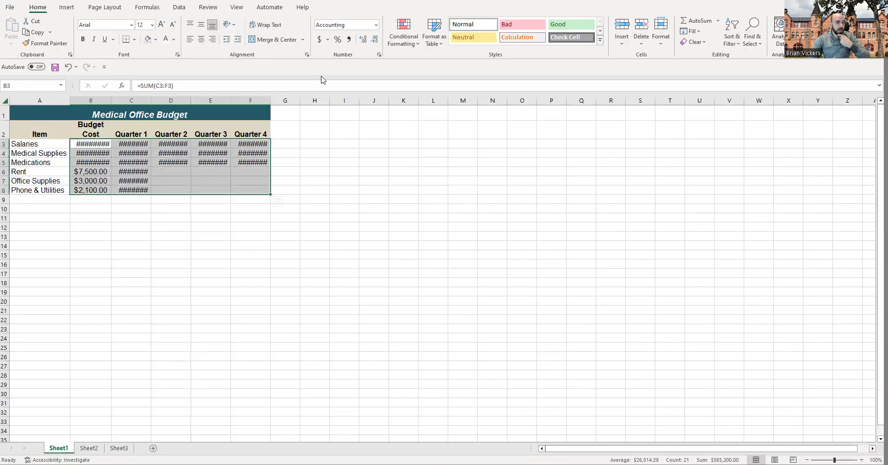
{"action": "left_click", "coordinate": [375, 41]}
{"action": "left_click", "coordinate": [374, 40]}
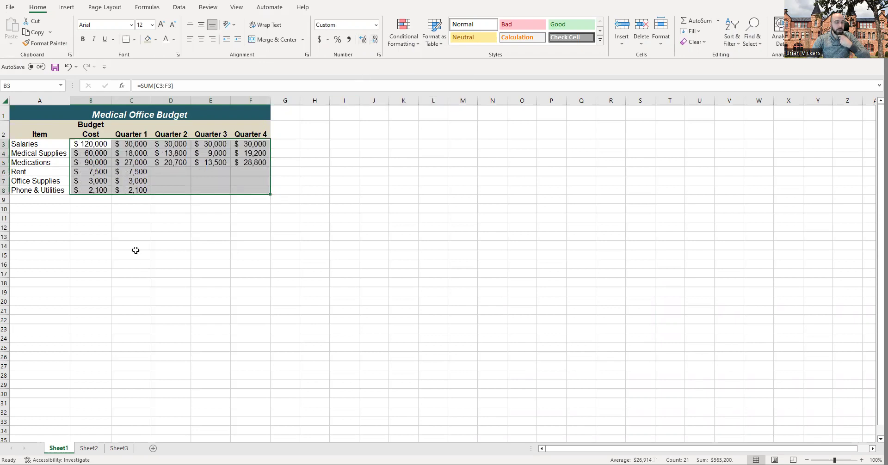
{"action": "left_click", "coordinate": [119, 218]}
{"action": "left_click_drag", "start_coordinate": [95, 146], "coordinate": [257, 191]}
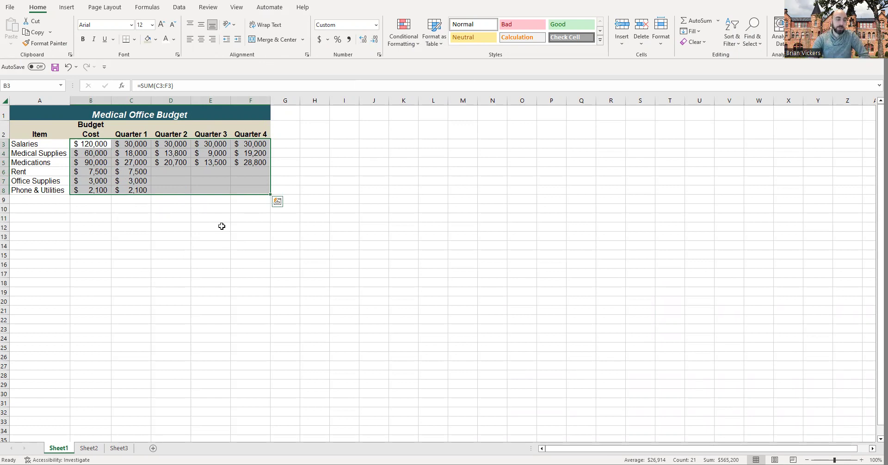
{"action": "left_click", "coordinate": [101, 165]}
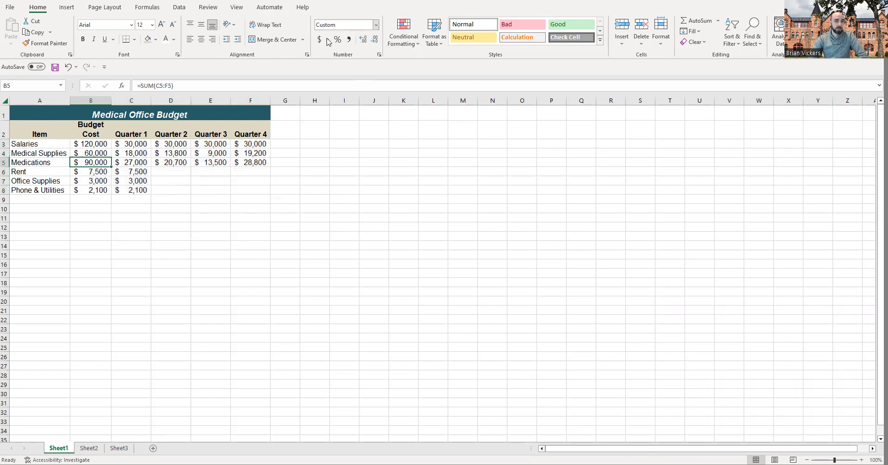
{"action": "left_click", "coordinate": [103, 154]}
{"action": "left_click", "coordinate": [98, 144]}
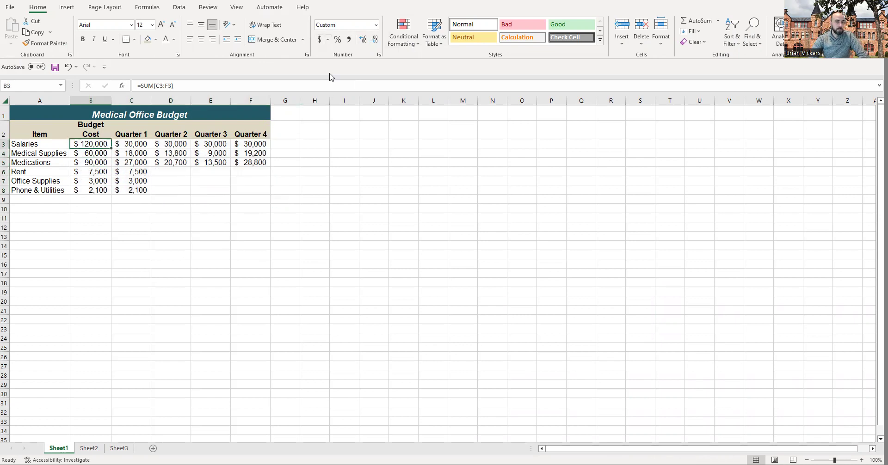
Step: Format the range B3:F8 as Accounting with the $ symbol and zero decimal places through the additional accounting format settings
{"action": "left_click_drag", "start_coordinate": [87, 143], "coordinate": [242, 189]}
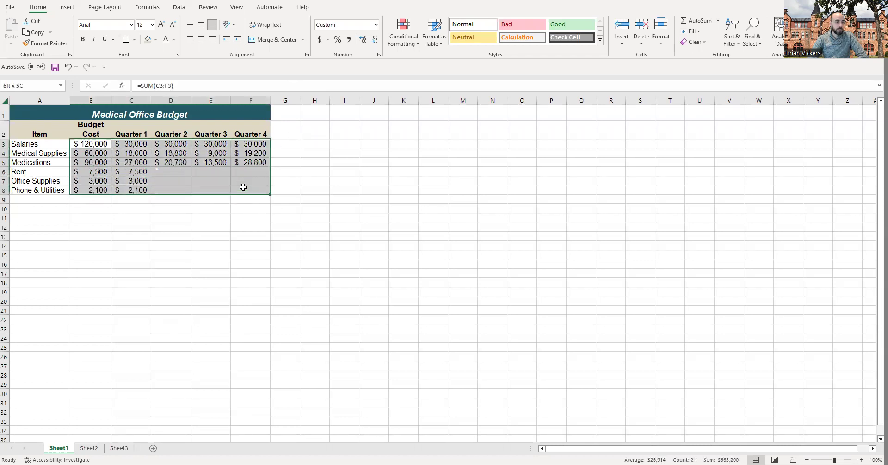
{"action": "left_click", "coordinate": [327, 40]}
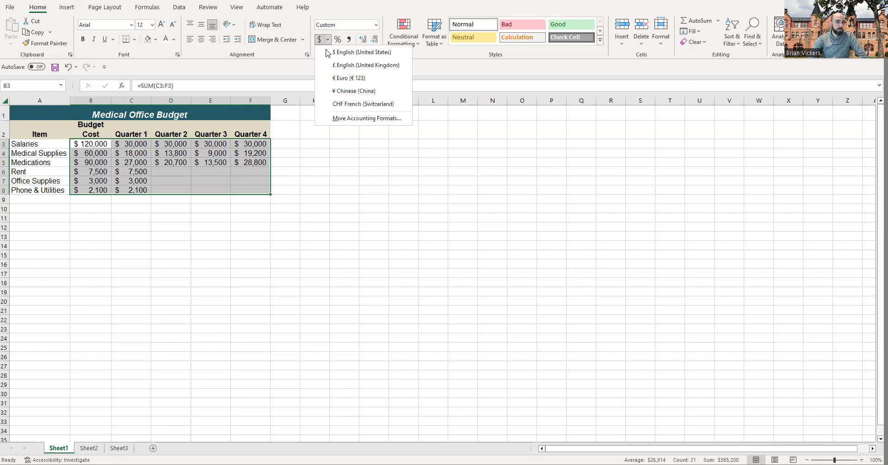
{"action": "left_click", "coordinate": [358, 118]}
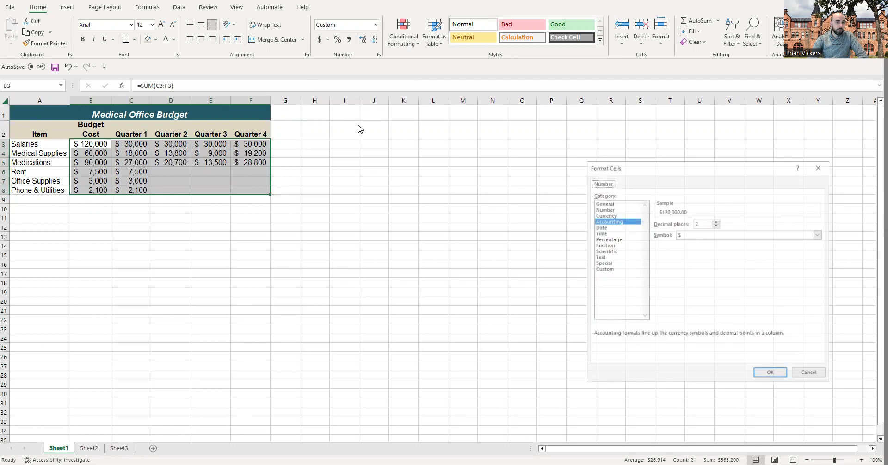
{"action": "left_click_drag", "start_coordinate": [668, 173], "coordinate": [398, 128]}
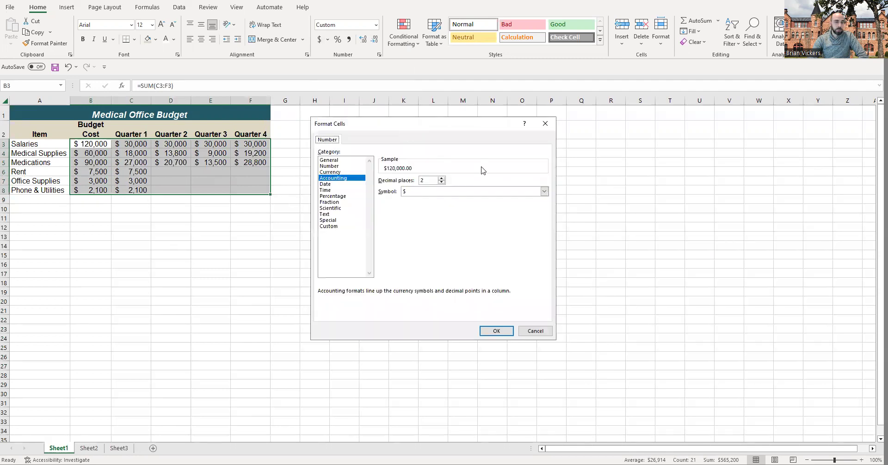
{"action": "left_click", "coordinate": [540, 123]}
{"action": "left_click", "coordinate": [328, 41]}
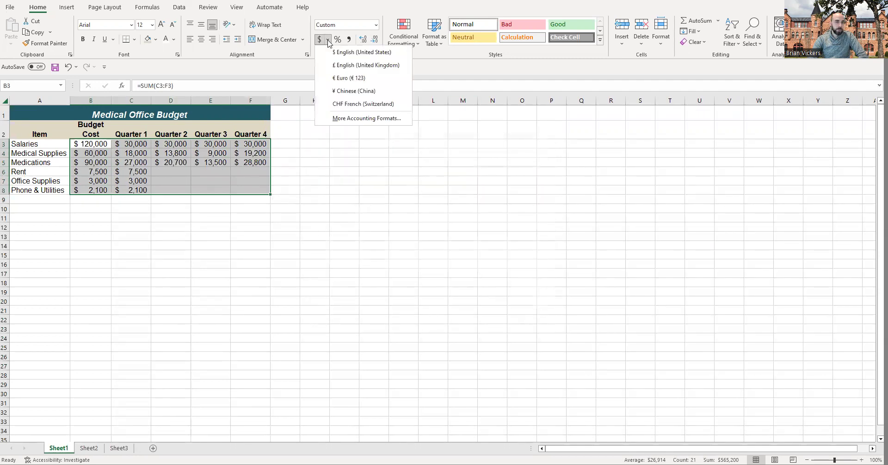
{"action": "left_click", "coordinate": [353, 120]}
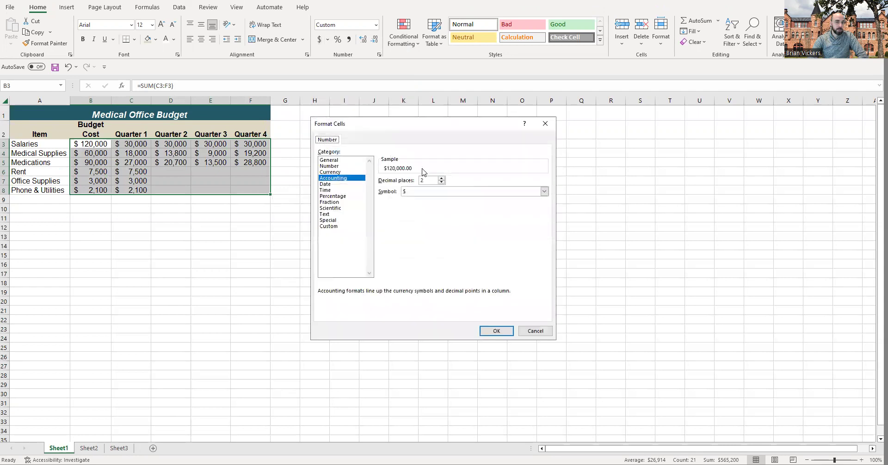
{"action": "left_click", "coordinate": [441, 183]}
{"action": "left_click", "coordinate": [441, 183]}
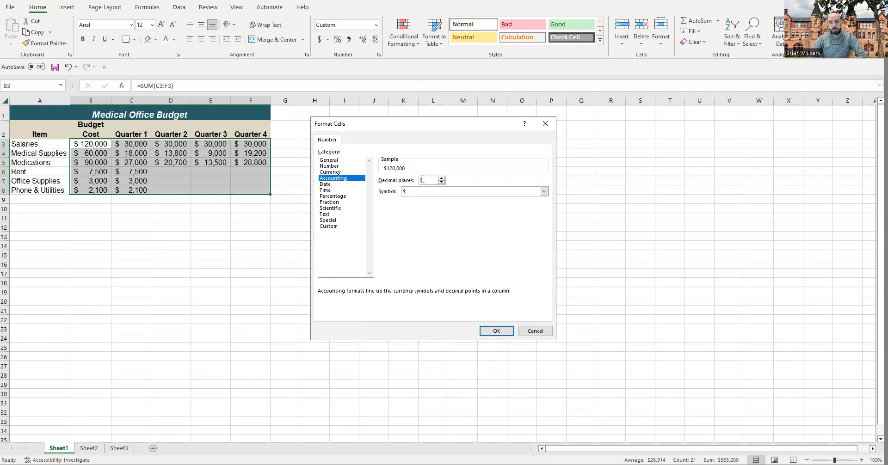
{"action": "left_click", "coordinate": [493, 332]}
{"action": "left_click", "coordinate": [227, 236]}
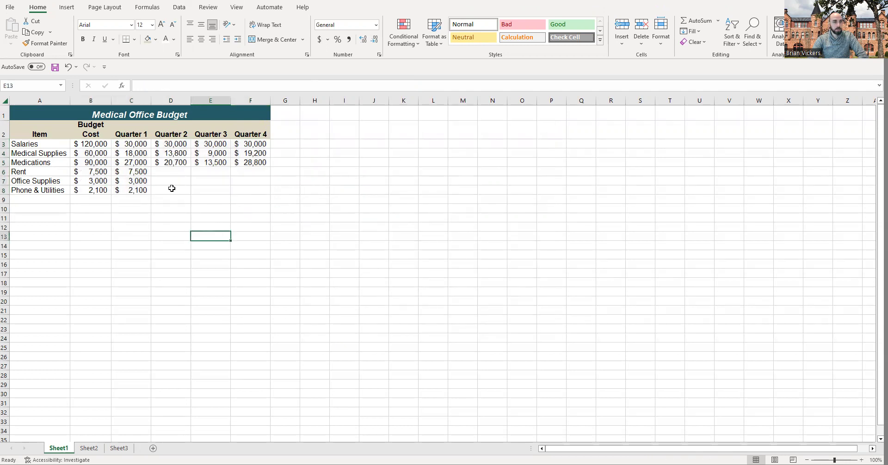
{"action": "left_click", "coordinate": [92, 153]}
{"action": "left_click_drag", "start_coordinate": [95, 144], "coordinate": [270, 189]}
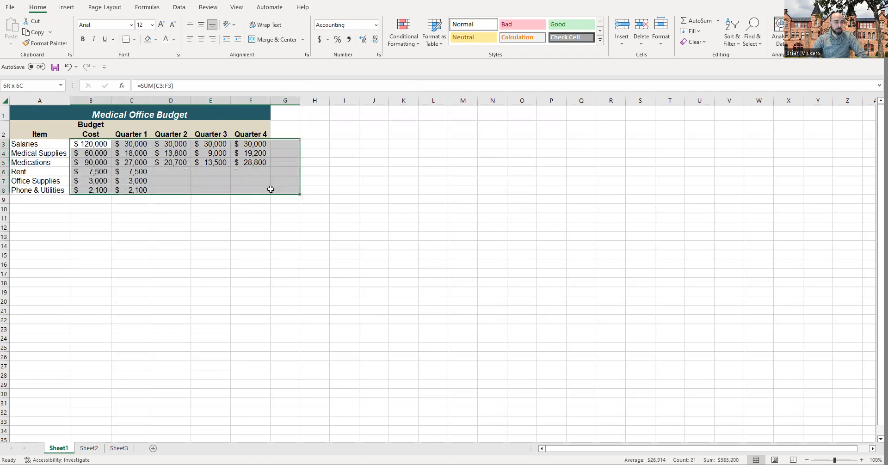
{"action": "left_click", "coordinate": [220, 179]}
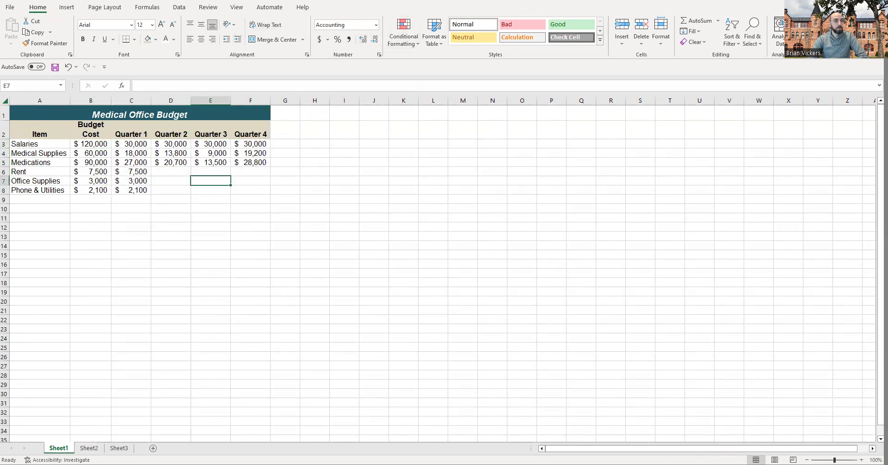
Step: Consult instruction 22 and apply All Borders to the range A1:F8
{"action": "left_click", "coordinate": [853, 0]}
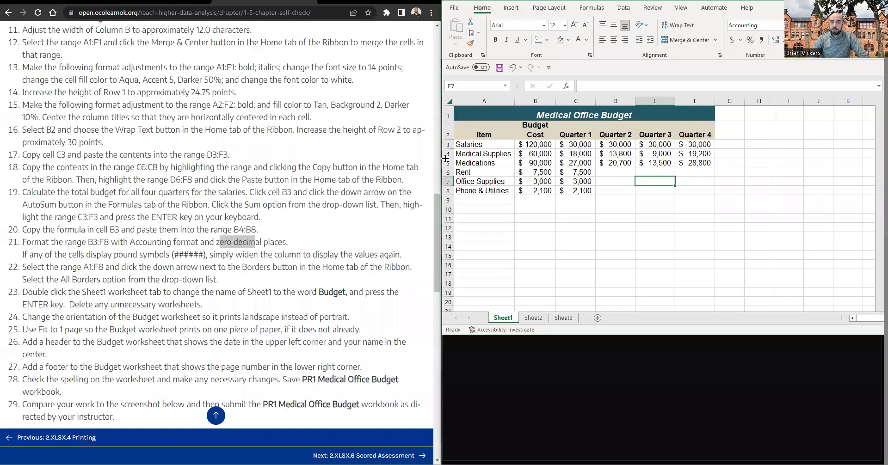
{"action": "left_click", "coordinate": [109, 279]}
{"action": "scroll", "coordinate": [38, 220], "scroll_direction": "down", "scroll_amount": 1}
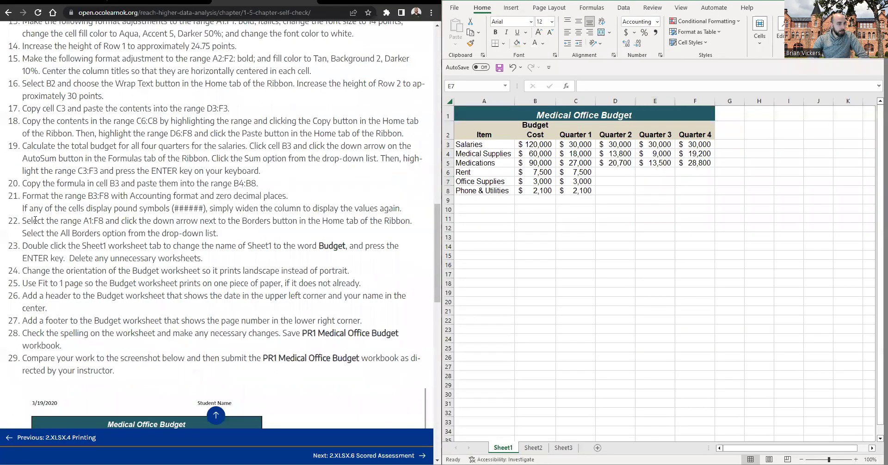
{"action": "left_click_drag", "start_coordinate": [505, 116], "coordinate": [670, 183]}
{"action": "left_click_drag", "start_coordinate": [673, 188], "coordinate": [673, 189]}
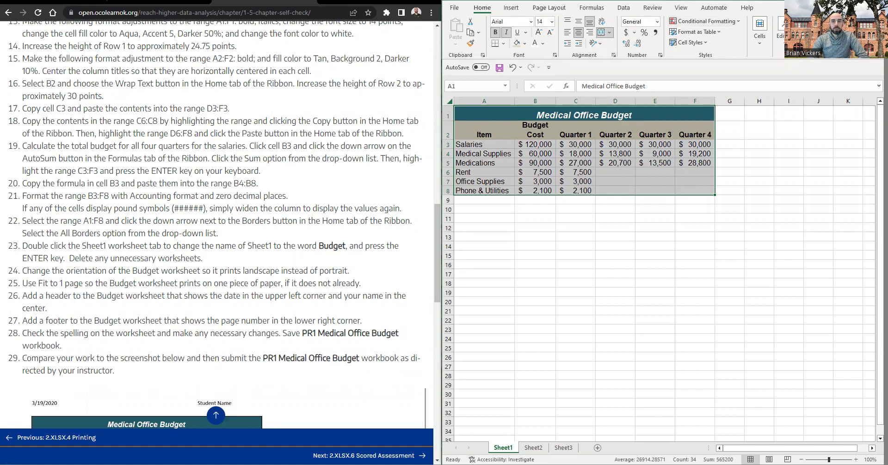
{"action": "left_click", "coordinate": [852, 1]}
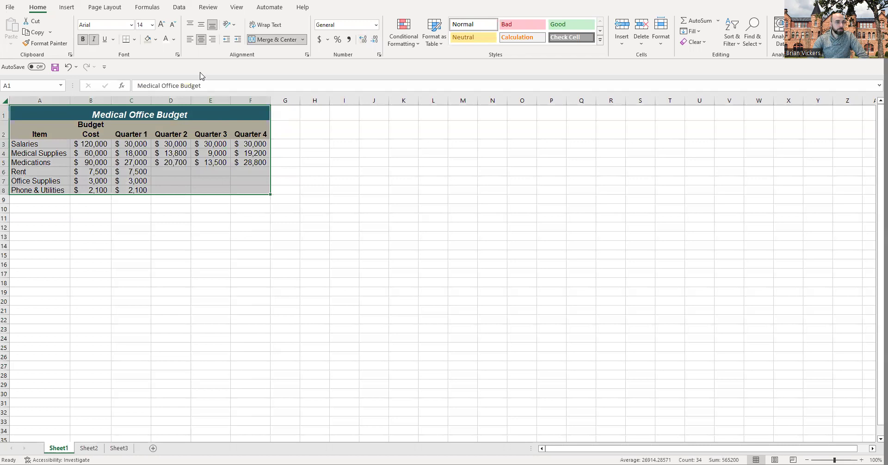
{"action": "left_click", "coordinate": [134, 40]}
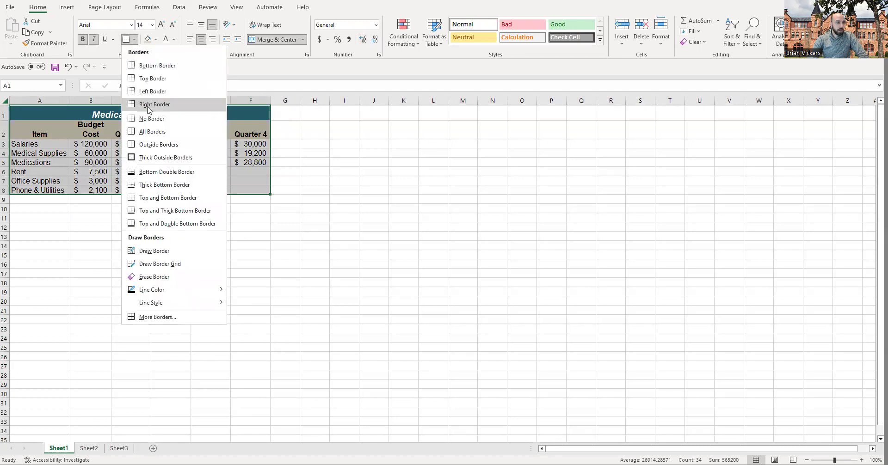
{"action": "left_click", "coordinate": [152, 131]}
{"action": "left_click", "coordinate": [72, 158]}
{"action": "left_click_drag", "start_coordinate": [43, 115], "coordinate": [217, 201]}
{"action": "left_click", "coordinate": [229, 228]}
{"action": "left_click", "coordinate": [182, 1]}
{"action": "key", "text": "Escape"}
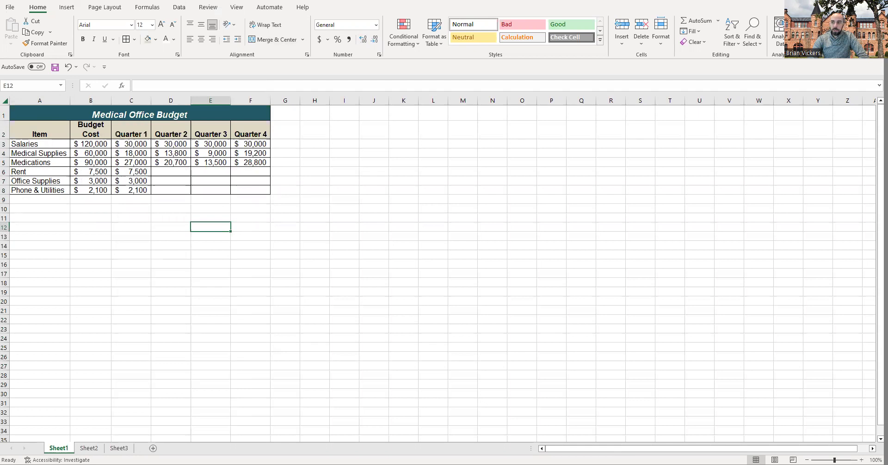
Step: Consult instruction 23 and rename the Sheet1 worksheet as Budget
{"action": "left_click", "coordinate": [852, 2]}
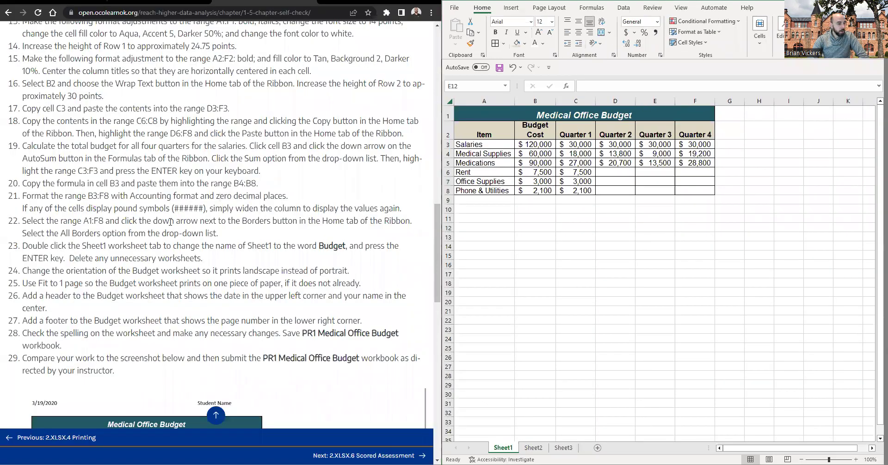
{"action": "scroll", "coordinate": [238, 242], "scroll_direction": "down", "scroll_amount": 1}
{"action": "left_click_drag", "start_coordinate": [224, 192], "coordinate": [95, 190]}
{"action": "left_click", "coordinate": [43, 203]}
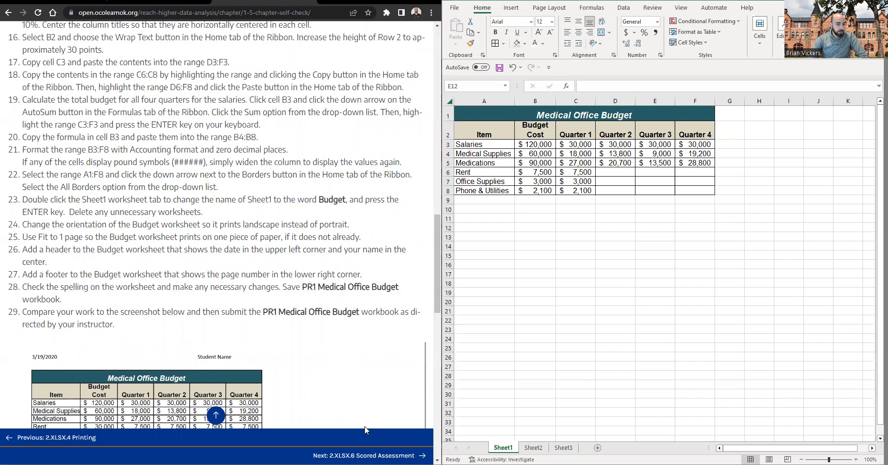
{"action": "double_click", "coordinate": [509, 447]}
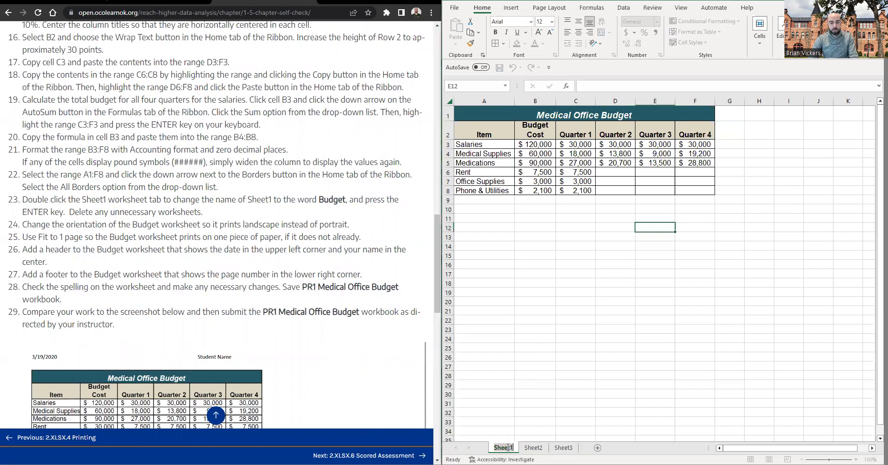
{"action": "type", "text": "Budget"}
{"action": "key", "text": "Return"}
{"action": "left_click", "coordinate": [496, 375]}
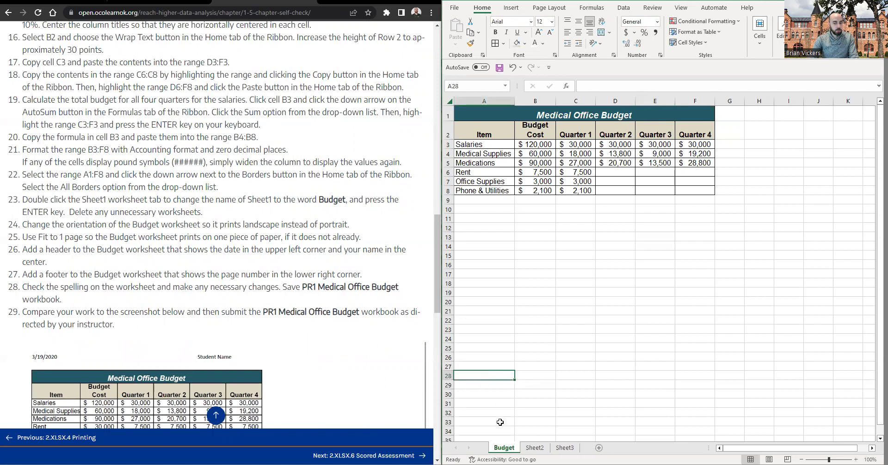
Step: Delete the empty worksheets Sheet2 and Sheet3, leaving only the Budget worksheet
{"action": "left_click", "coordinate": [534, 448]}
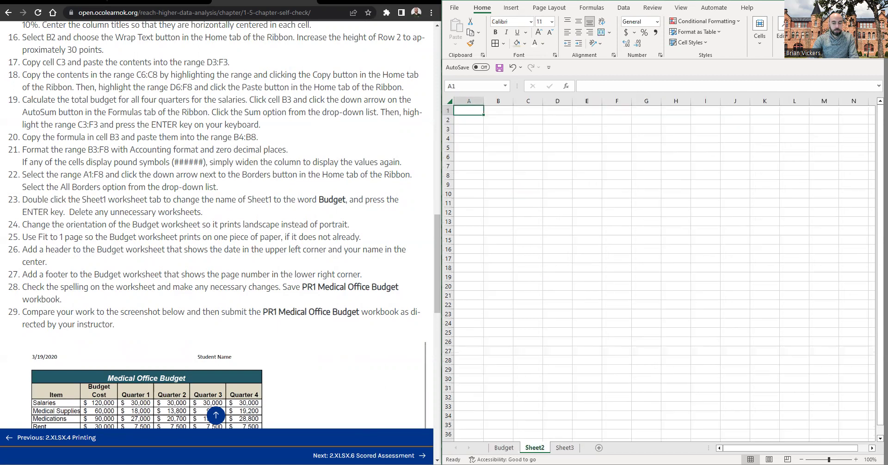
{"action": "left_click", "coordinate": [565, 447]}
{"action": "left_click", "coordinate": [535, 448]}
{"action": "right_click", "coordinate": [535, 448]}
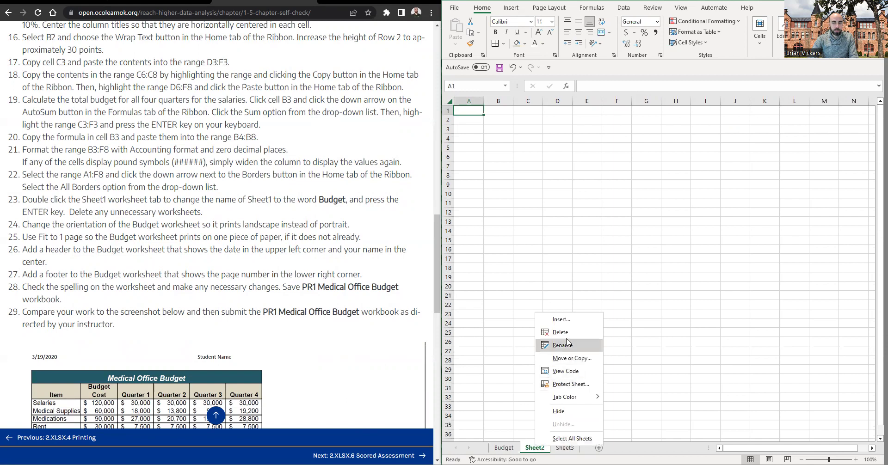
{"action": "left_click", "coordinate": [560, 332]}
{"action": "right_click", "coordinate": [541, 447]}
{"action": "left_click", "coordinate": [561, 332]}
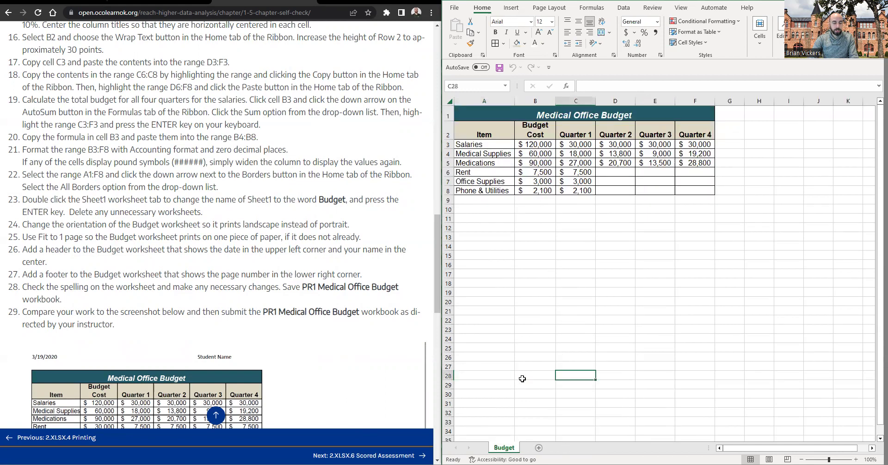
Step: Change the Budget worksheet's page orientation to Landscape, per instruction 24, and look at its page break lines
{"action": "left_click", "coordinate": [121, 231]}
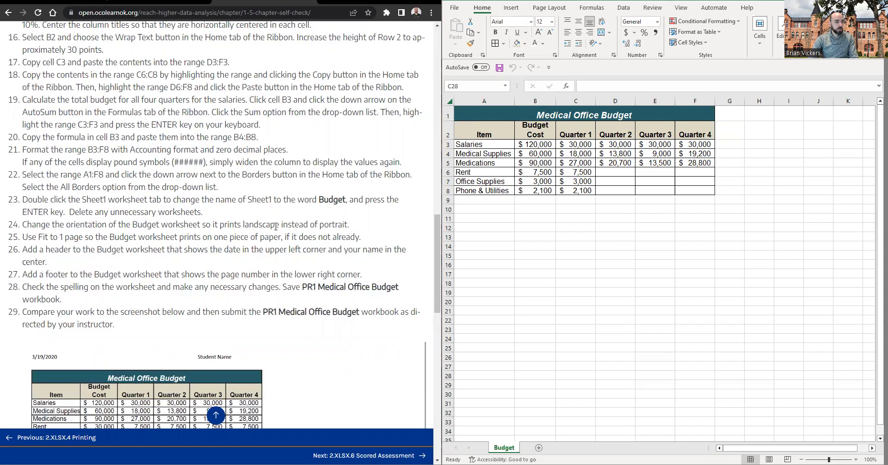
{"action": "left_click", "coordinate": [722, 5]}
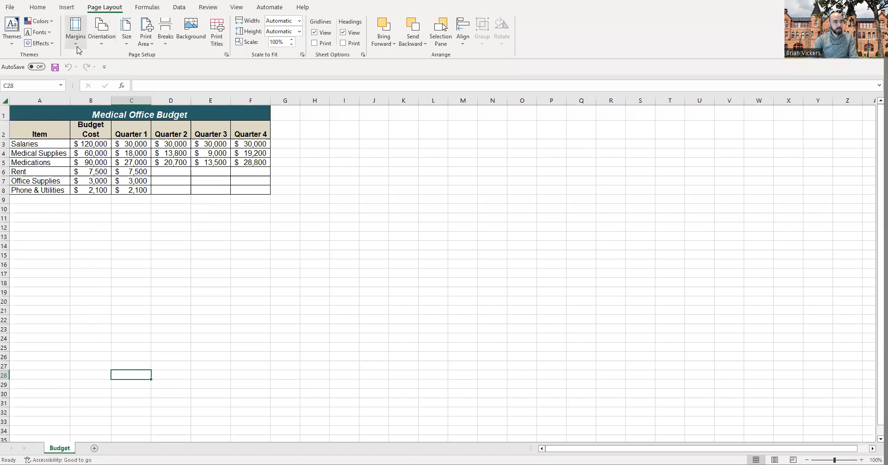
{"action": "left_click", "coordinate": [102, 39]}
{"action": "left_click", "coordinate": [124, 85]}
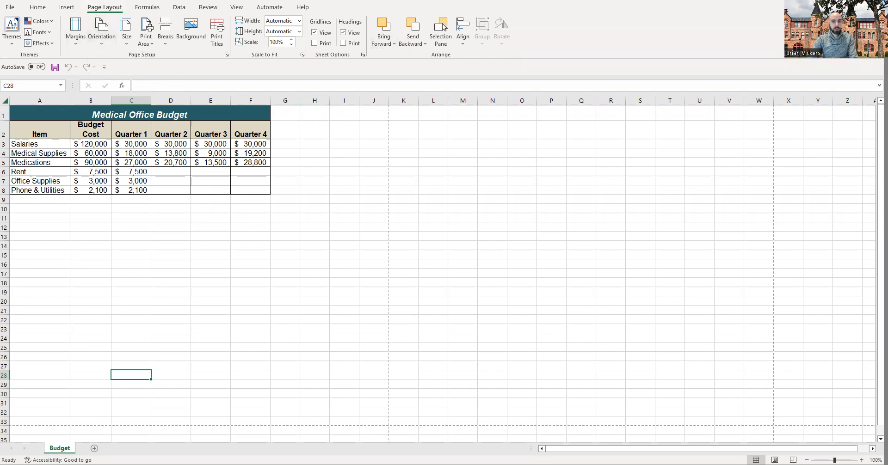
{"action": "mouse_move", "coordinate": [381, 110]}
{"action": "left_mouse_down"}
{"action": "mouse_move", "coordinate": [397, 238]}
{"action": "mouse_move", "coordinate": [367, 116]}
{"action": "left_mouse_up"}
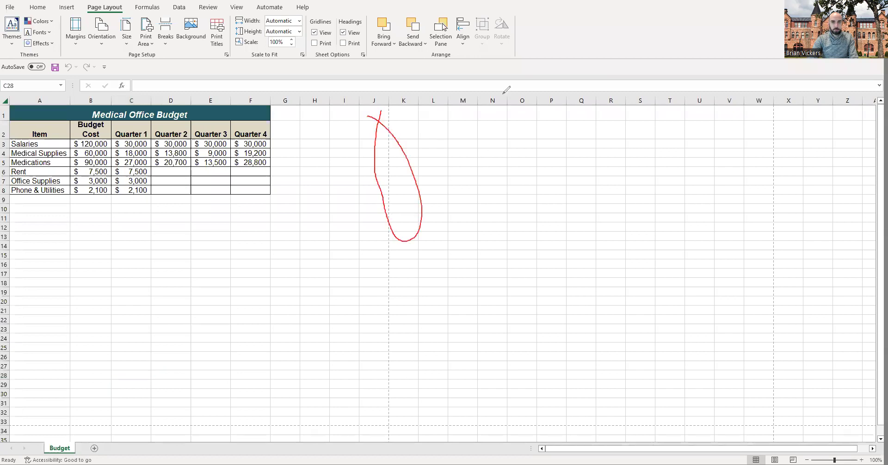
{"action": "scroll", "coordinate": [293, 196], "scroll_direction": "down", "scroll_amount": 2}
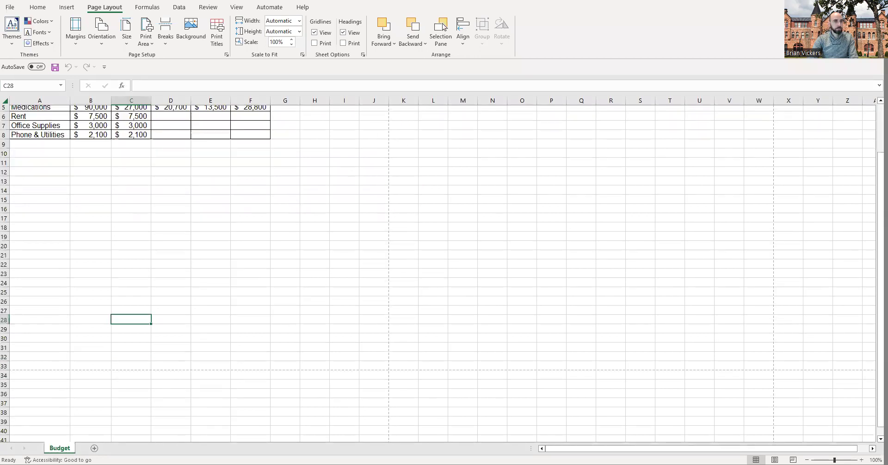
Step: Consult instruction 25 about fitting the Budget worksheet on one page, and return to the worksheet's budget table
{"action": "double_click", "coordinate": [444, 1]}
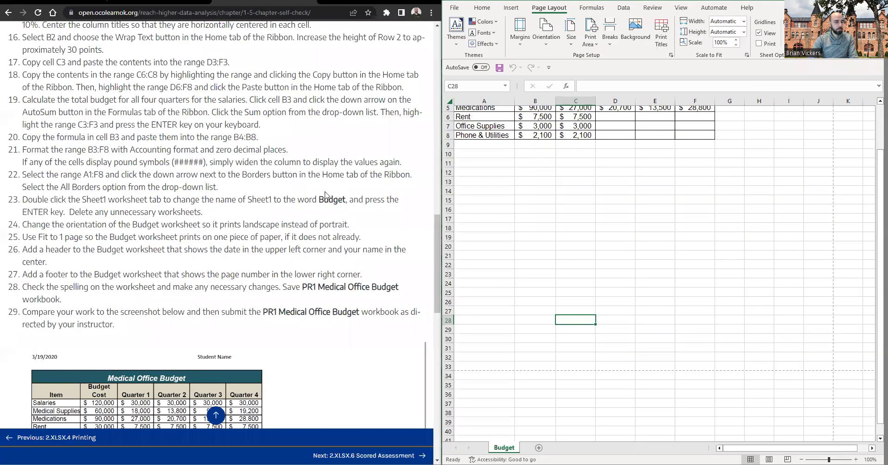
{"action": "left_click", "coordinate": [219, 222]}
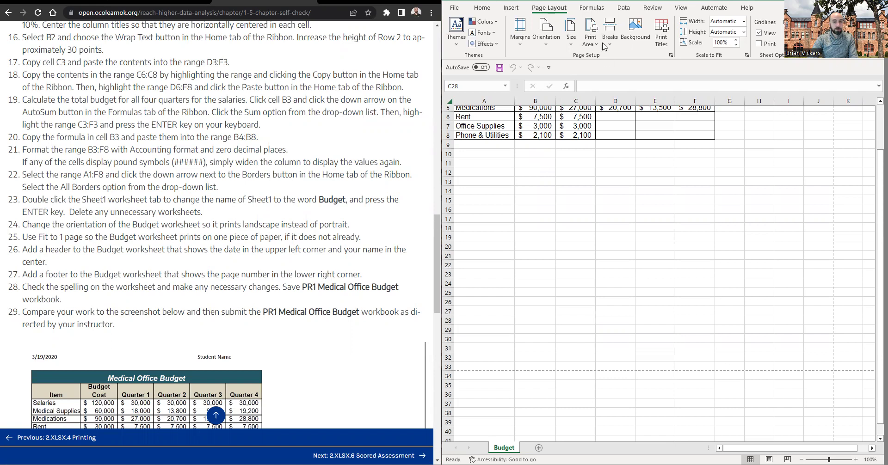
{"action": "left_click", "coordinate": [575, 321]}
{"action": "key", "text": "super+Up"}
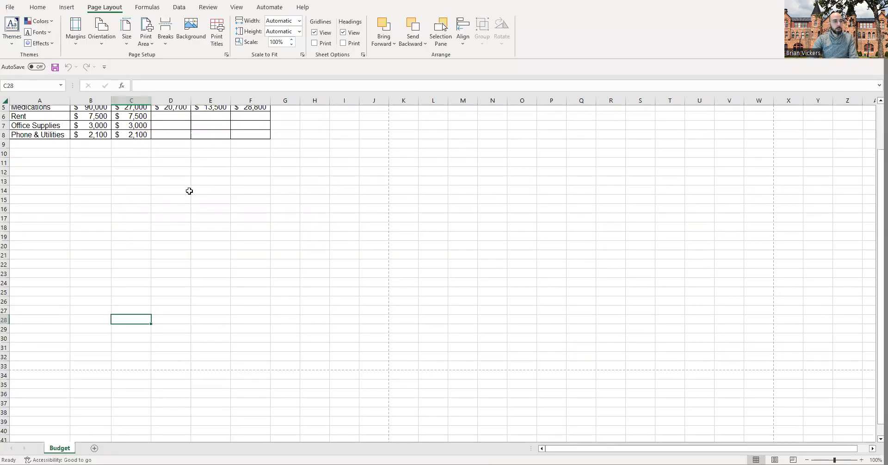
{"action": "scroll", "coordinate": [202, 172], "scroll_direction": "up", "scroll_amount": 2}
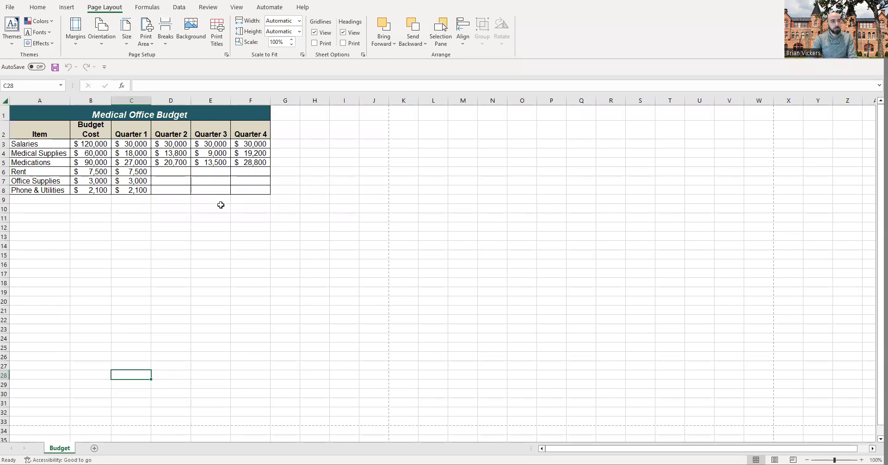
{"action": "left_click", "coordinate": [147, 48]}
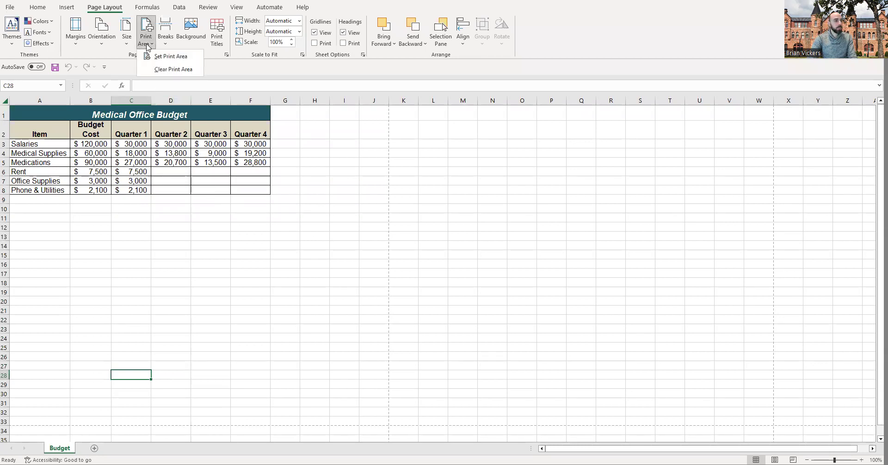
{"action": "left_click", "coordinate": [158, 56]}
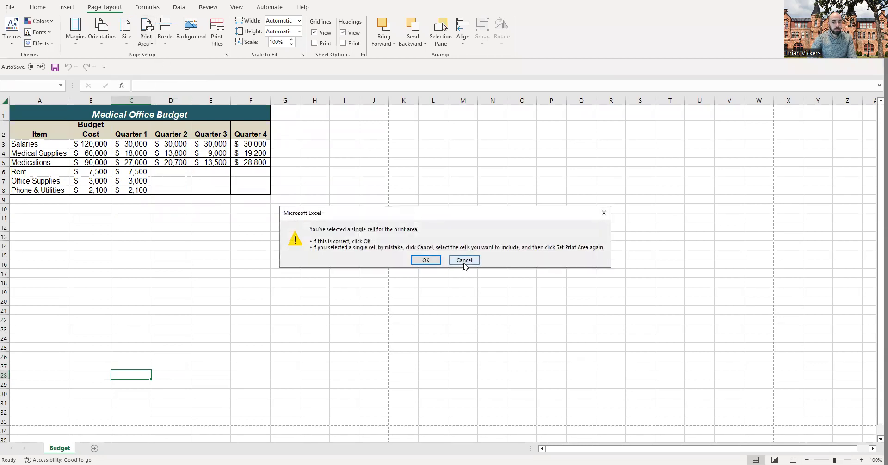
{"action": "left_click", "coordinate": [464, 260]}
{"action": "left_click", "coordinate": [344, 209]}
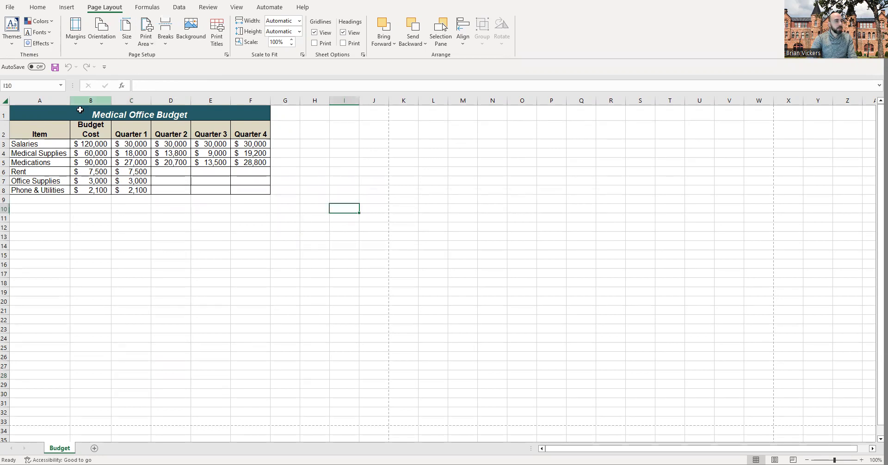
Step: Set the Budget worksheet's print scaling to Fit Sheet on One Page, per instruction 25
{"action": "left_click", "coordinate": [14, 7]}
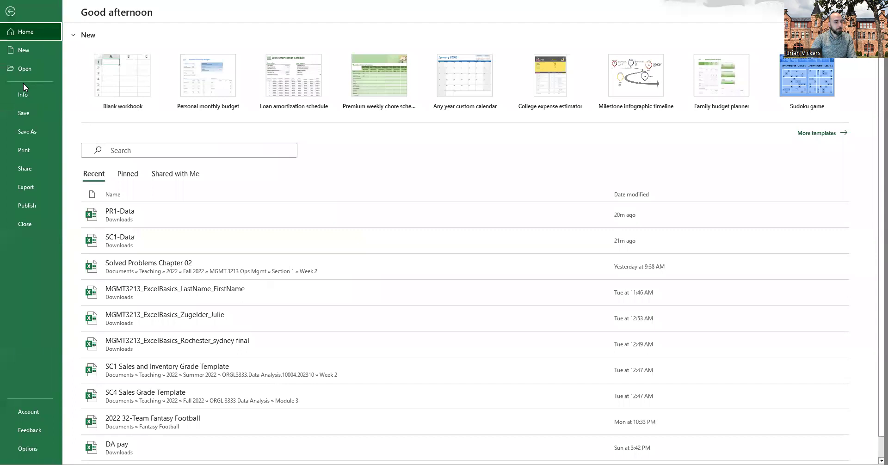
{"action": "left_click", "coordinate": [33, 152]}
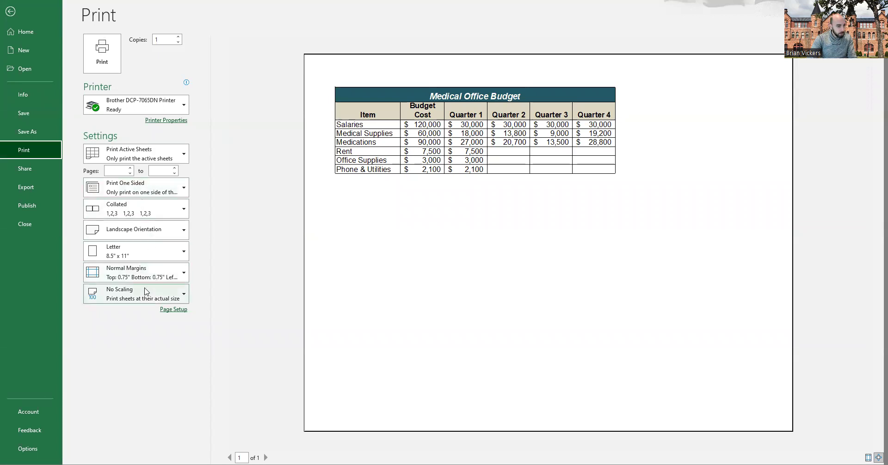
{"action": "left_click", "coordinate": [166, 295]}
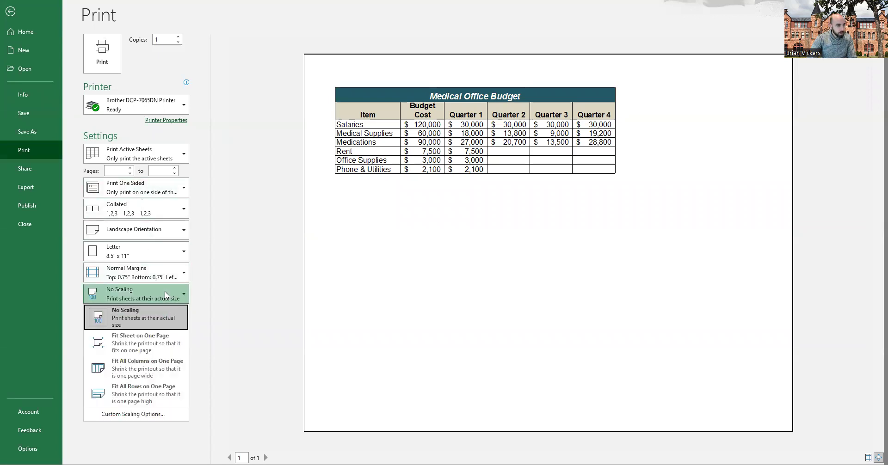
{"action": "left_click", "coordinate": [143, 351]}
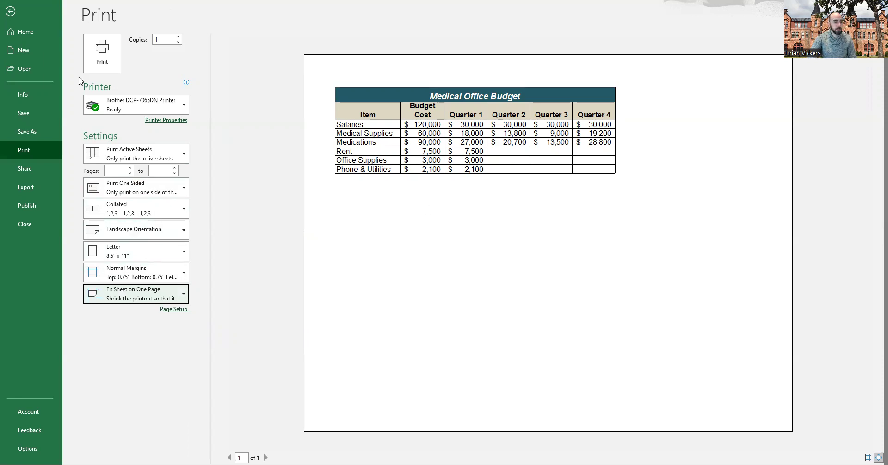
{"action": "left_click", "coordinate": [10, 11]}
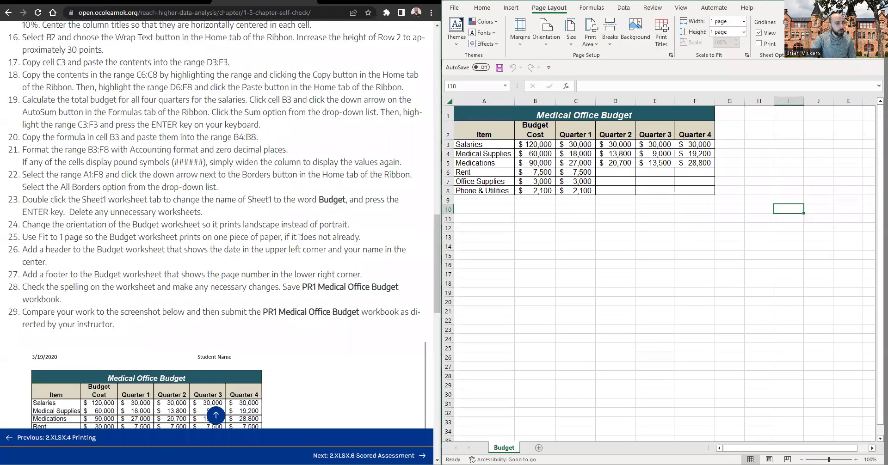
Step: Consult instruction 26 and open the Budget worksheet's header for editing in its left section
{"action": "left_click", "coordinate": [55, 215]}
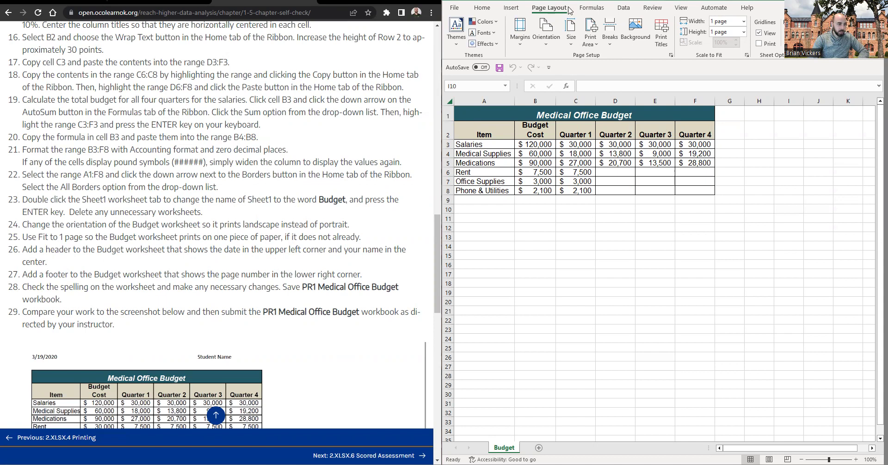
{"action": "left_click", "coordinate": [496, 283]}
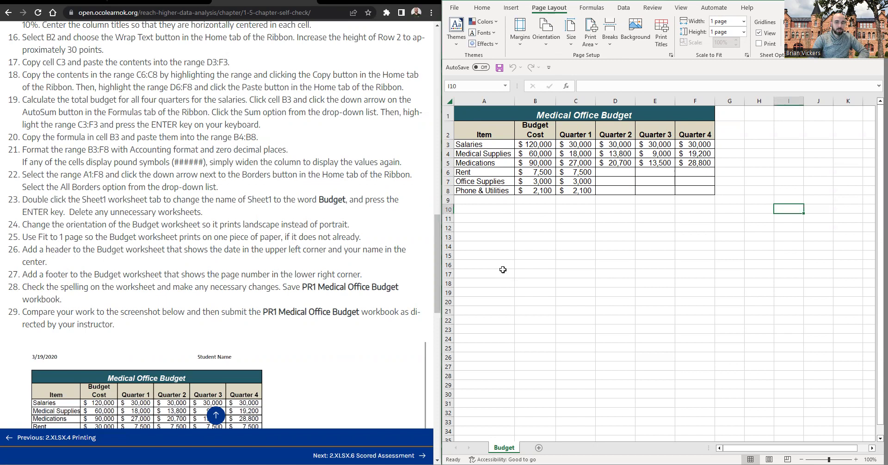
{"action": "left_click", "coordinate": [503, 266]}
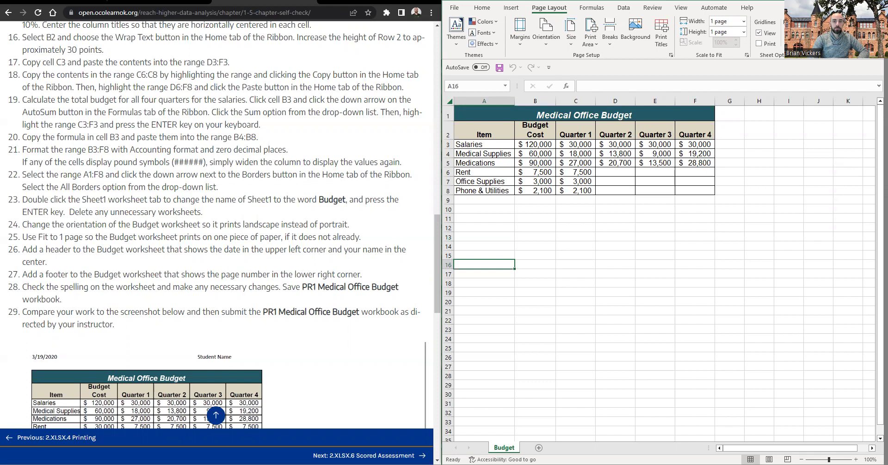
{"action": "key", "text": "super+Up"}
{"action": "left_click", "coordinate": [135, 217]}
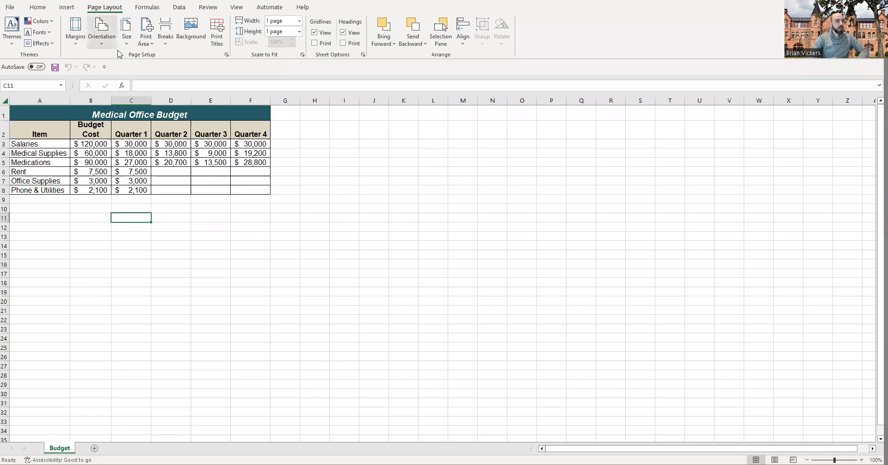
{"action": "left_click", "coordinate": [67, 7]}
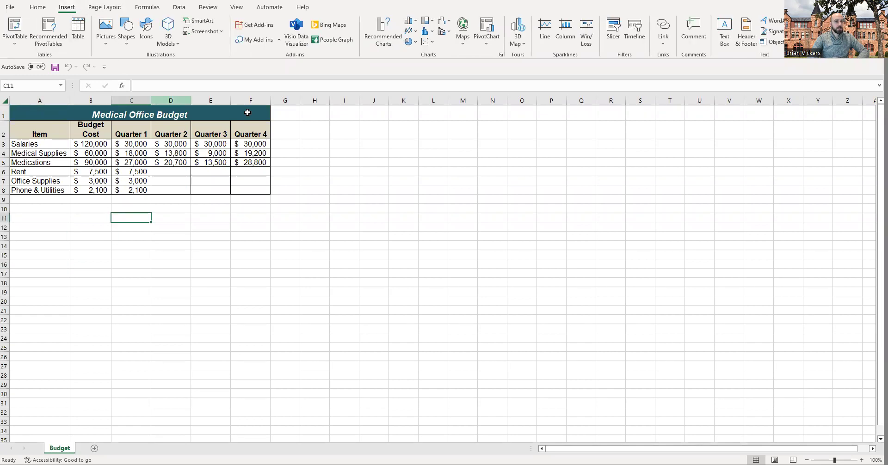
{"action": "left_click", "coordinate": [747, 33]}
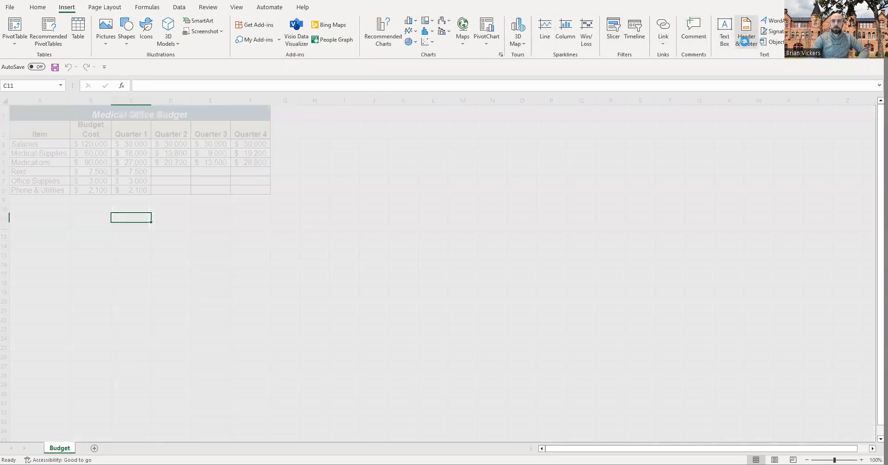
{"action": "left_click", "coordinate": [136, 151]}
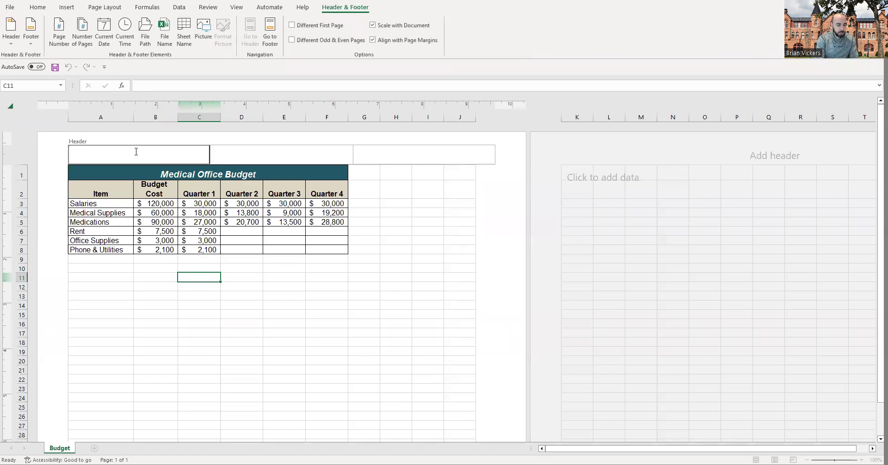
Step: Enter the code &Date in the header's left section and remove the surplus letters after the date
{"action": "type", "text": "&Date"}
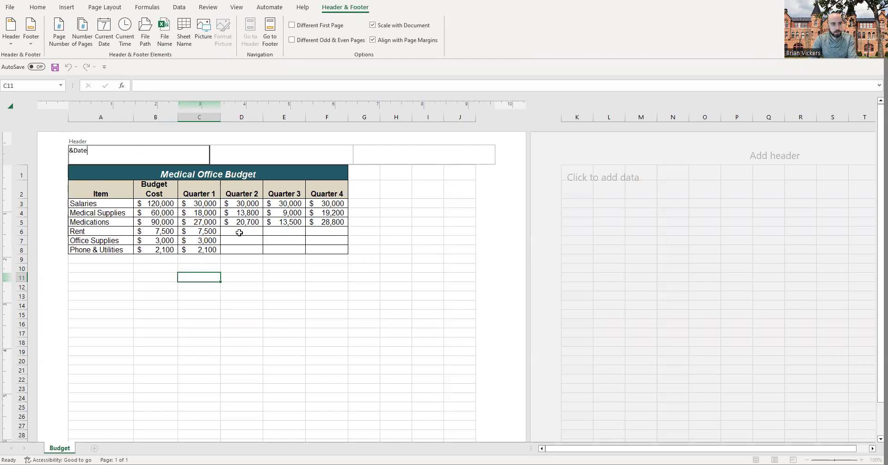
{"action": "left_click", "coordinate": [256, 314]}
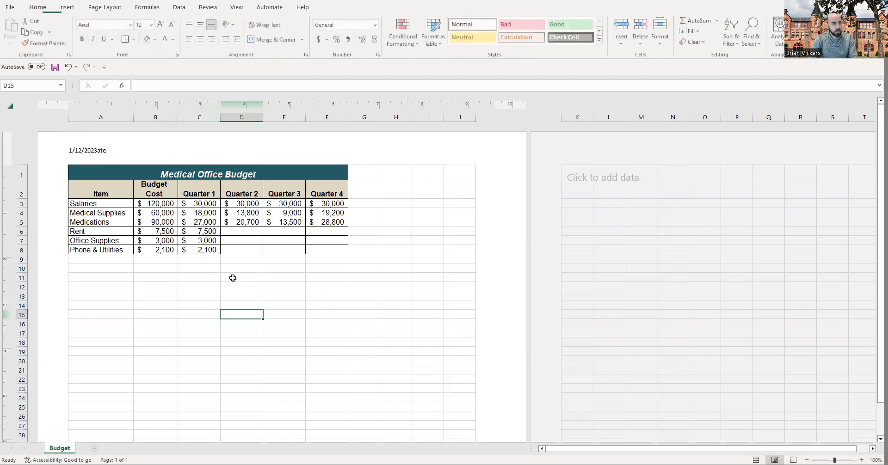
{"action": "left_click", "coordinate": [95, 155]}
{"action": "left_click", "coordinate": [119, 152]}
{"action": "key", "text": "BackSpace"}
{"action": "key", "text": "BackSpace"}
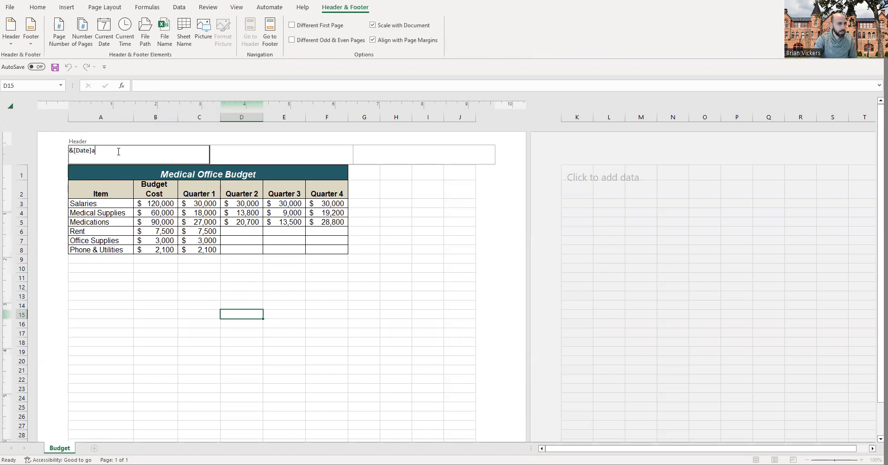
{"action": "left_click", "coordinate": [190, 297]}
{"action": "left_click", "coordinate": [89, 152]}
{"action": "left_click", "coordinate": [153, 314]}
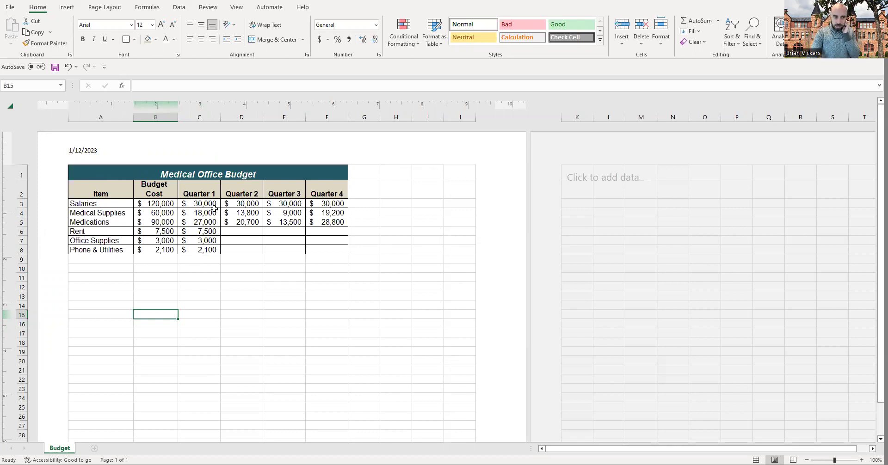
Step: Replace the date code in the header's left section with the fixed date 1/12/2023
{"action": "left_click", "coordinate": [106, 154]}
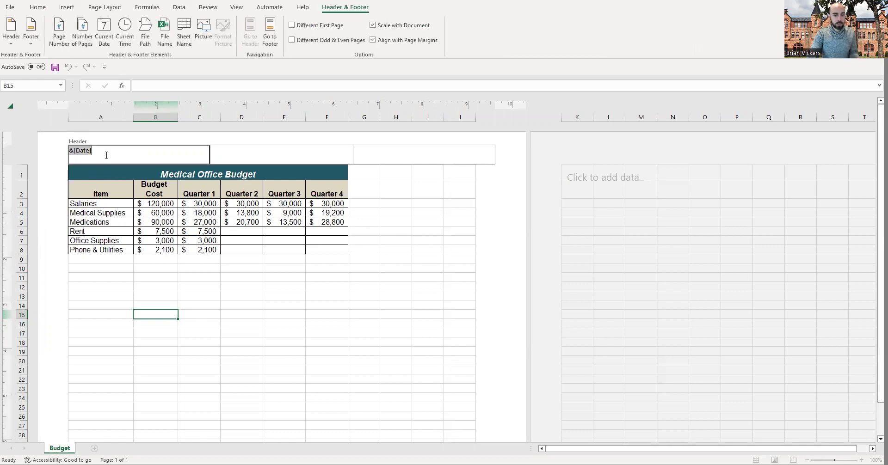
{"action": "type", "text": "1/12/2023"}
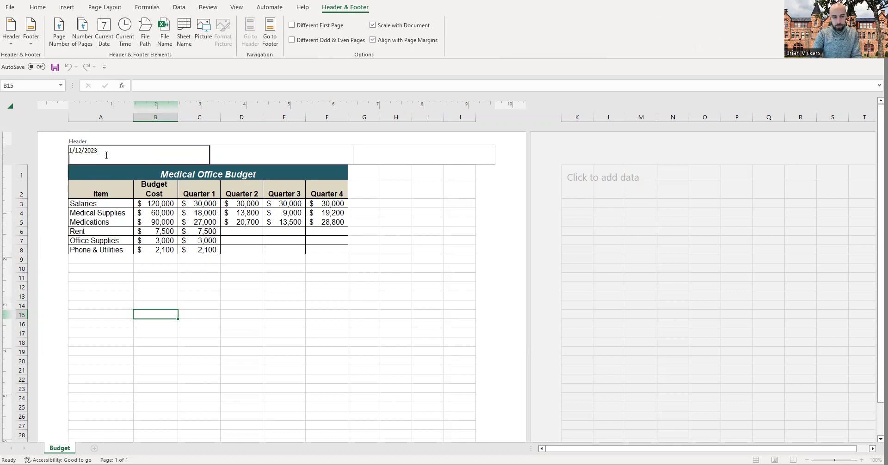
{"action": "left_click", "coordinate": [208, 286]}
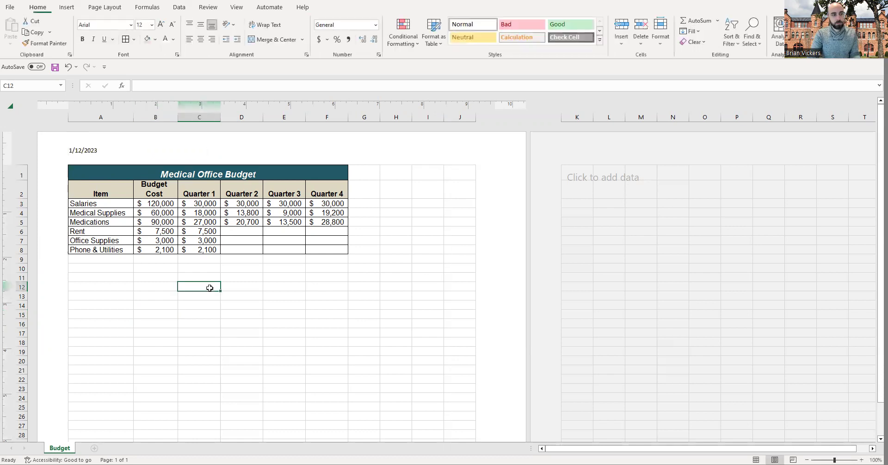
Step: Replace the fixed date in the header's left section with the code &Date and check how it displays
{"action": "left_click", "coordinate": [102, 157]}
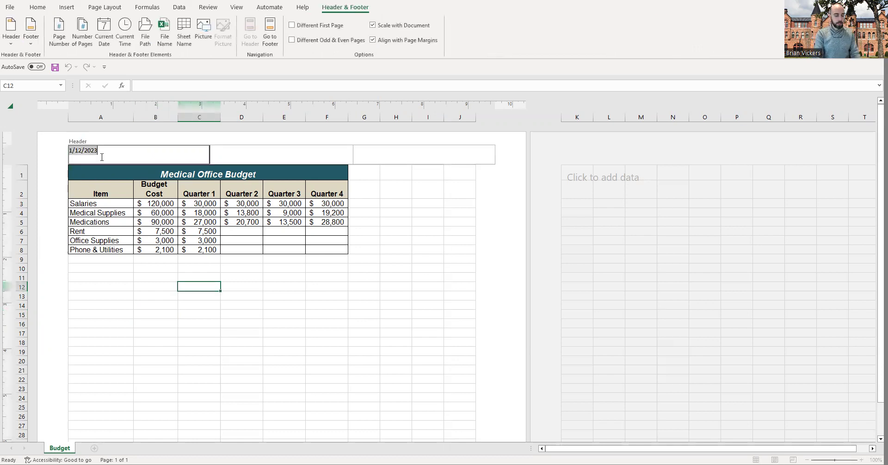
{"action": "type", "text": "&Date"}
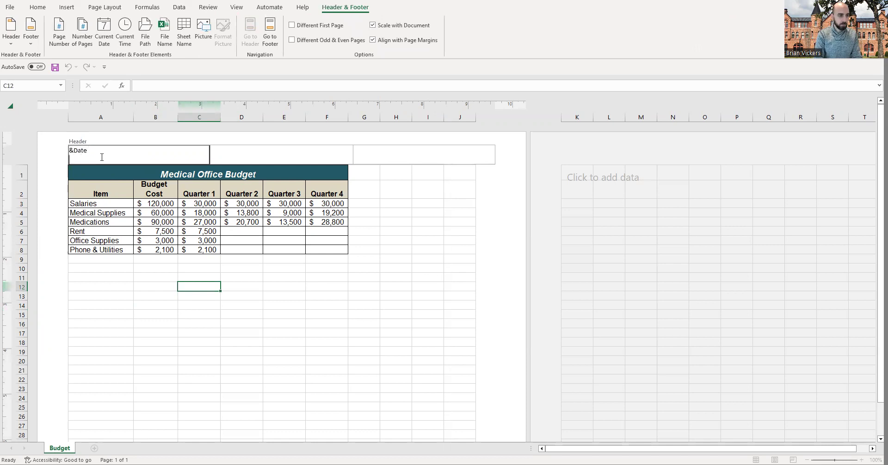
{"action": "left_click", "coordinate": [160, 295]}
{"action": "left_click", "coordinate": [117, 151]}
{"action": "left_click", "coordinate": [117, 150]}
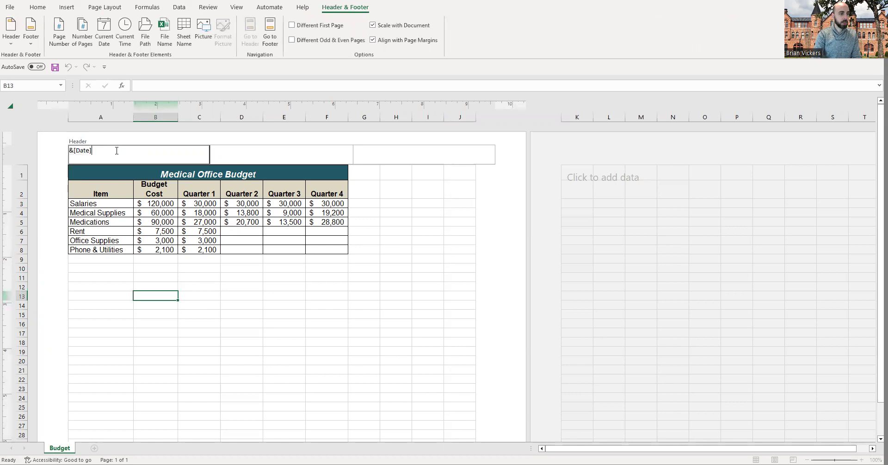
{"action": "left_click", "coordinate": [227, 304]}
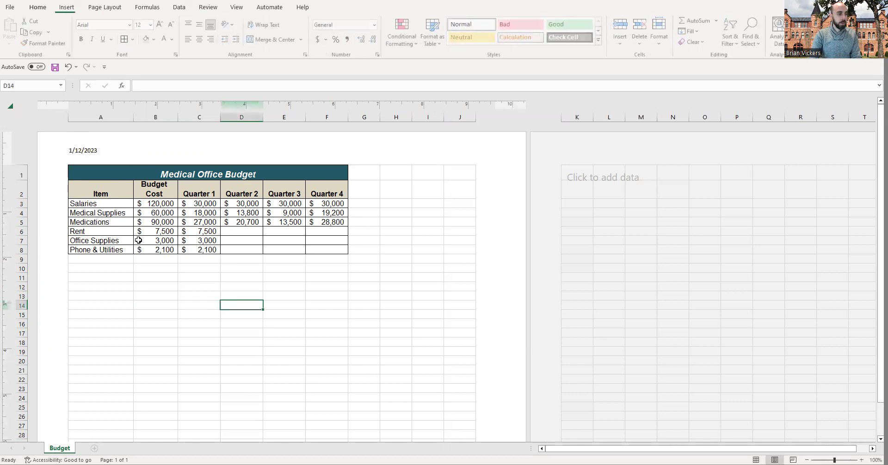
Step: Clear the header's left section and insert the Current Date element there
{"action": "left_click", "coordinate": [111, 160]}
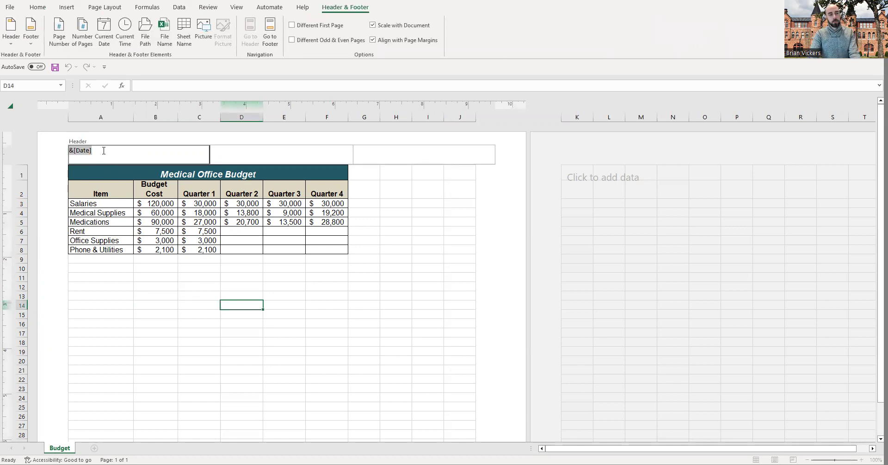
{"action": "key", "text": "Delete"}
{"action": "left_click", "coordinate": [105, 38]}
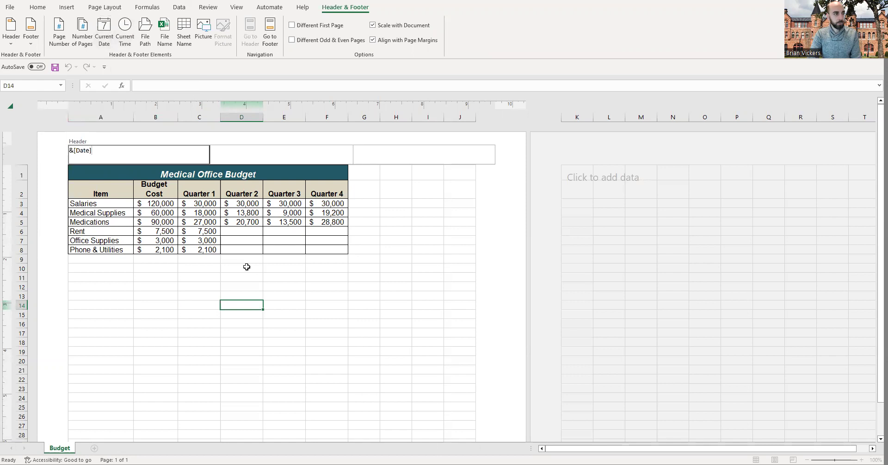
Step: Enter the author's full name in the header's center section and leave the header
{"action": "left_click", "coordinate": [245, 153]}
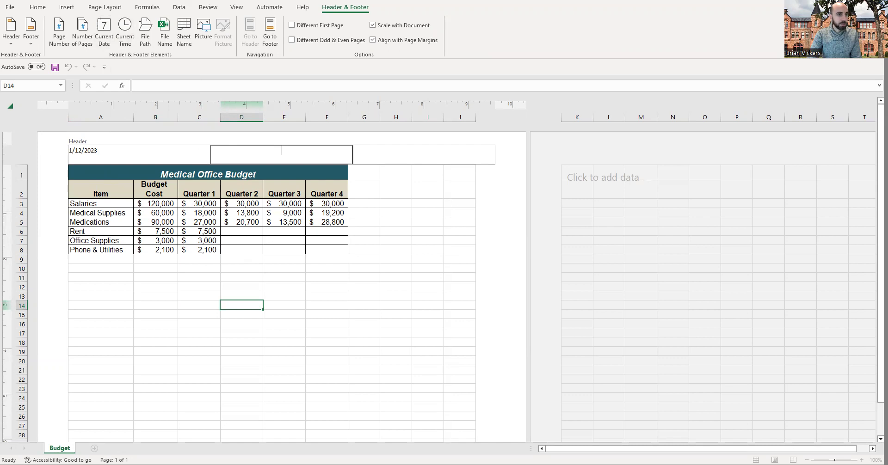
{"action": "type", "text": "Brian Vickers"}
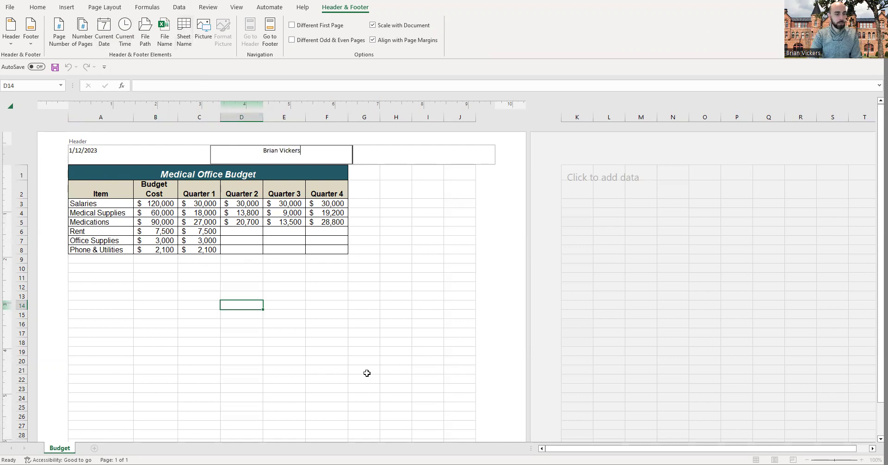
{"action": "left_click", "coordinate": [435, 377]}
{"action": "scroll", "coordinate": [432, 369], "scroll_direction": "down", "scroll_amount": 3}
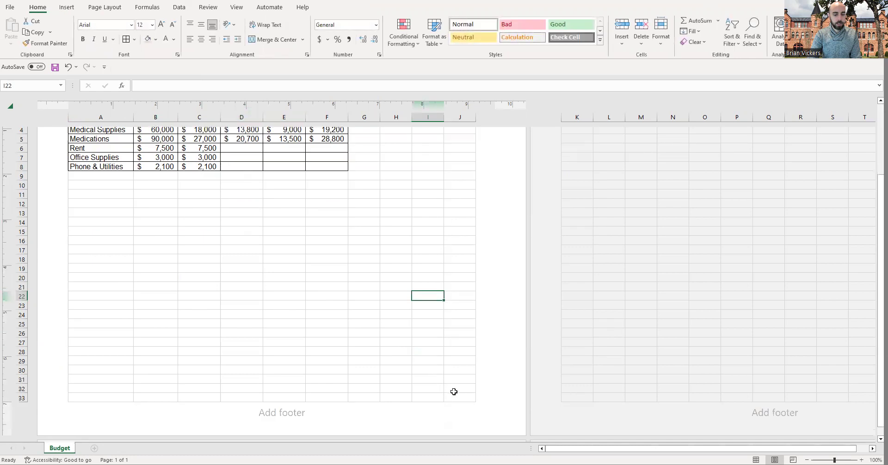
Step: Insert the Page Number element in the footer's right section and leave the footer to check how it displays
{"action": "left_click", "coordinate": [444, 414]}
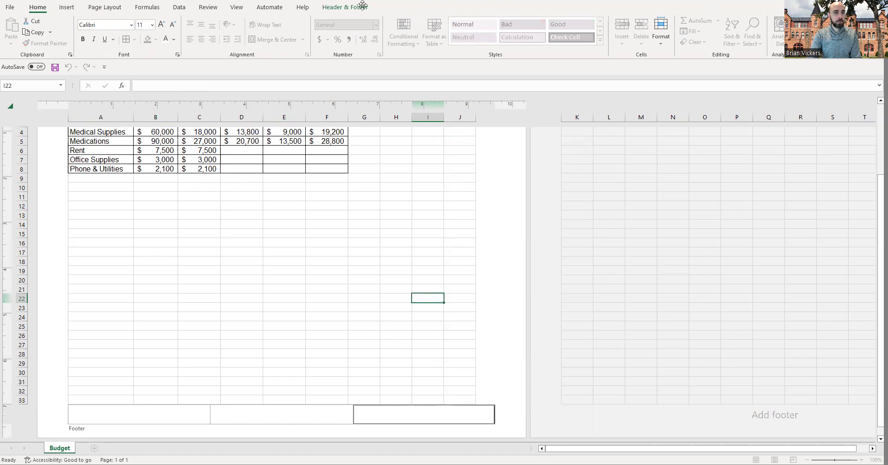
{"action": "left_click", "coordinate": [340, 8]}
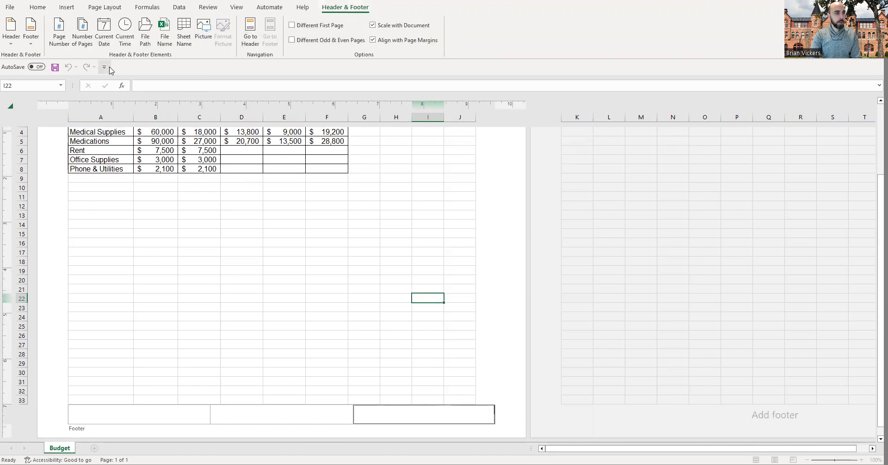
{"action": "left_click", "coordinate": [59, 42]}
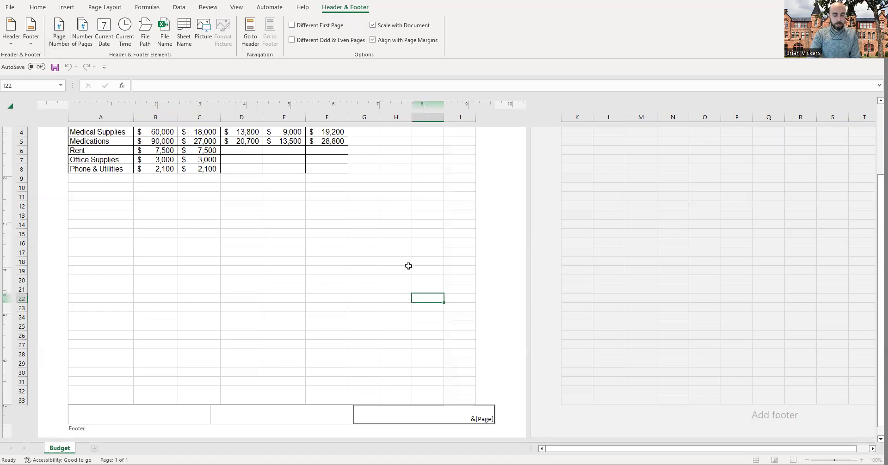
{"action": "left_click", "coordinate": [505, 296]}
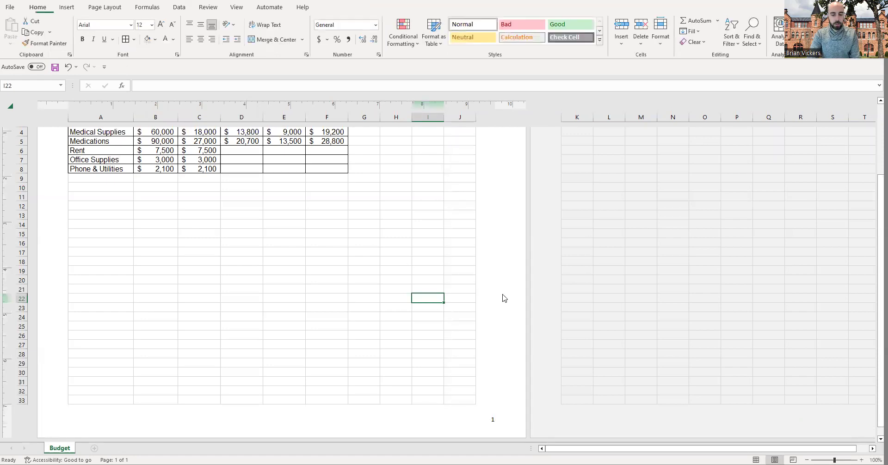
Step: Delete the page number code from the footer's right section, then try undoing and redoing the change
{"action": "left_click", "coordinate": [497, 422]}
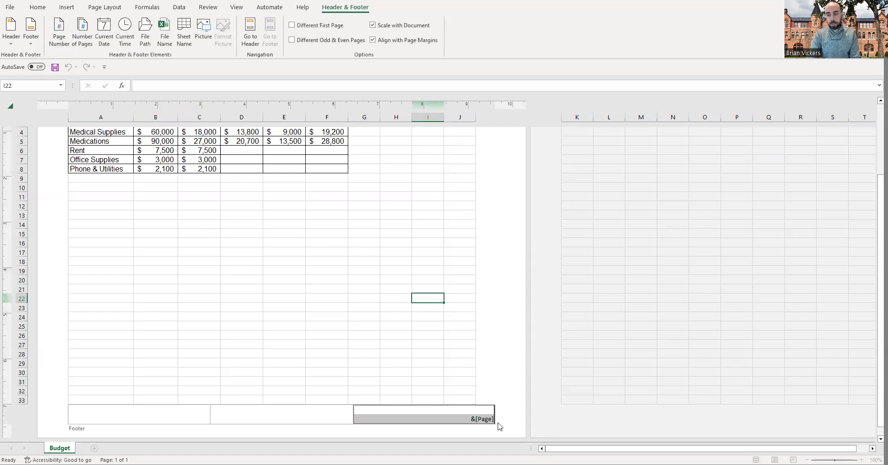
{"action": "left_click", "coordinate": [466, 419]}
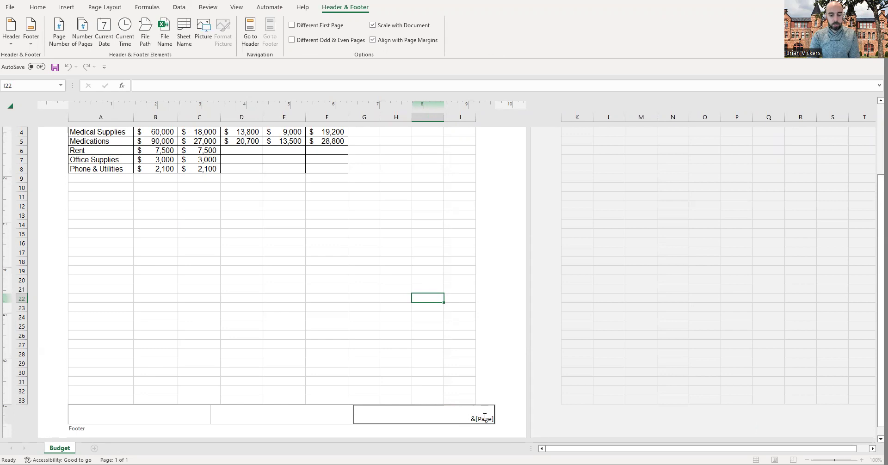
{"action": "left_click_drag", "start_coordinate": [474, 419], "coordinate": [494, 419]}
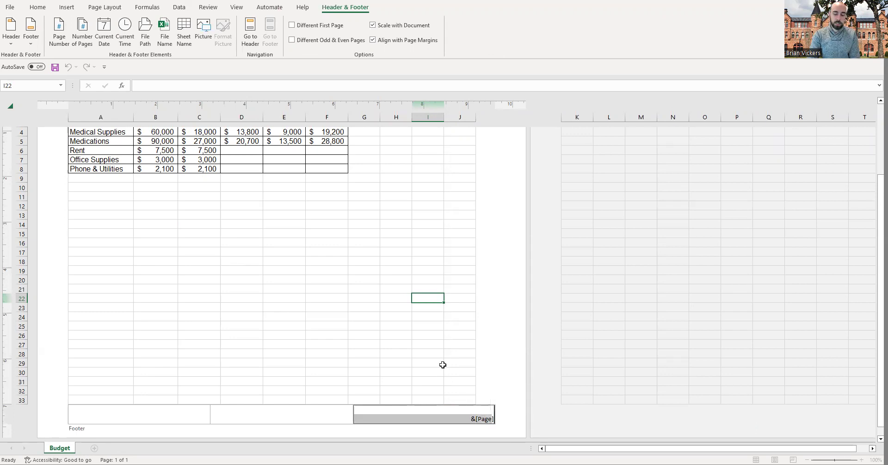
{"action": "key", "text": "Delete"}
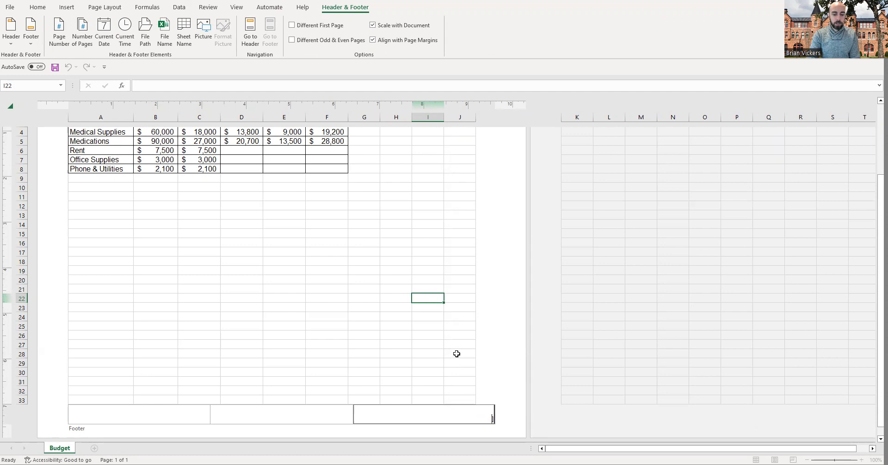
{"action": "key", "text": "Escape"}
{"action": "key", "text": "ctrl+z"}
{"action": "key", "text": "ctrl+y"}
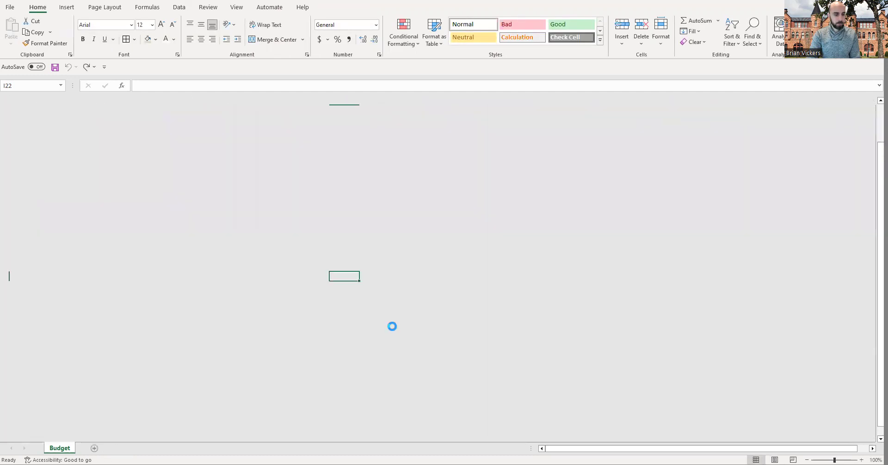
Step: Clear the footer's right section, insert the Page Number element there and leave the footer
{"action": "left_click", "coordinate": [475, 414]}
{"action": "key", "text": "Delete"}
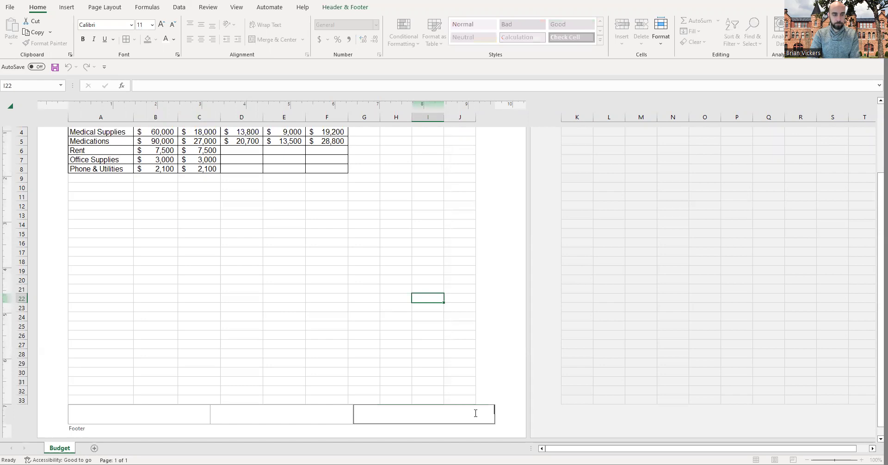
{"action": "left_click", "coordinate": [338, 7]}
{"action": "left_click", "coordinate": [63, 40]}
{"action": "left_click", "coordinate": [428, 326]}
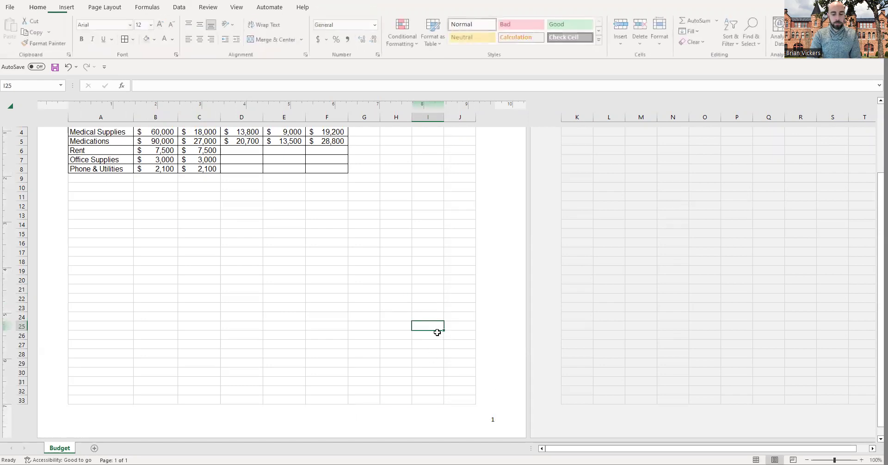
Step: Add the word Page and a space before the page number code in the footer's right section
{"action": "left_click", "coordinate": [486, 418]}
{"action": "left_click", "coordinate": [469, 419]}
{"action": "type", "text": "Page &[Page"}
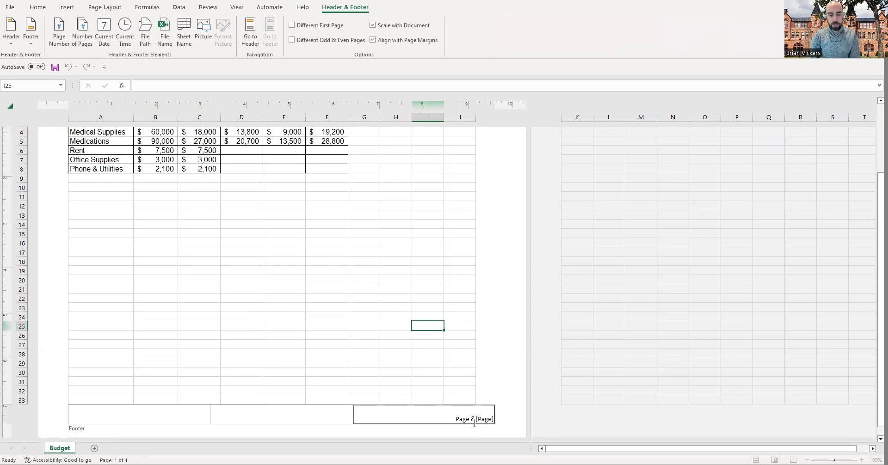
{"action": "left_click", "coordinate": [452, 355]}
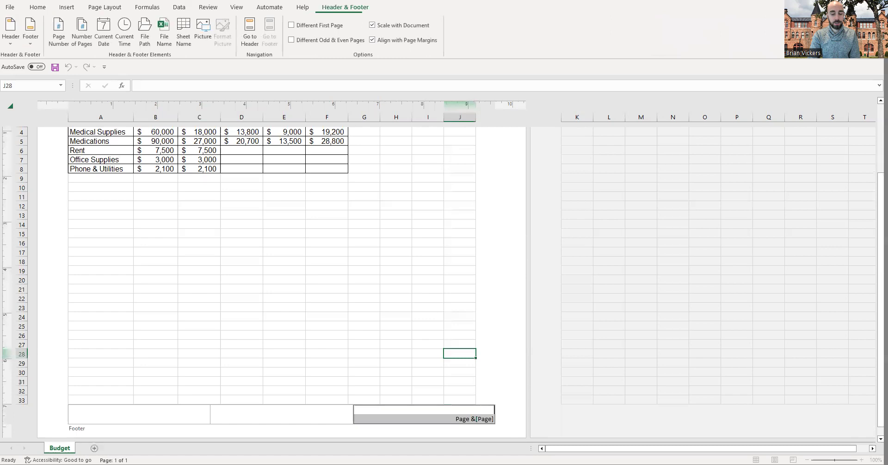
{"action": "left_click", "coordinate": [384, 350]}
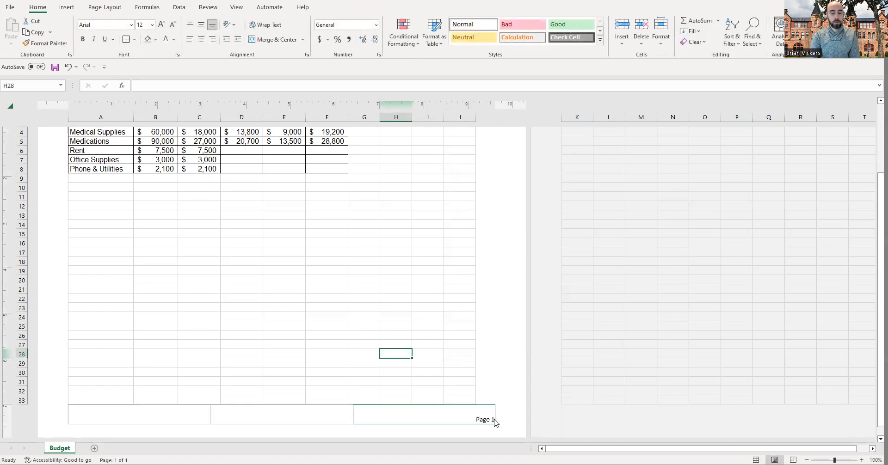
{"action": "left_click", "coordinate": [444, 421]}
{"action": "left_click", "coordinate": [427, 371]}
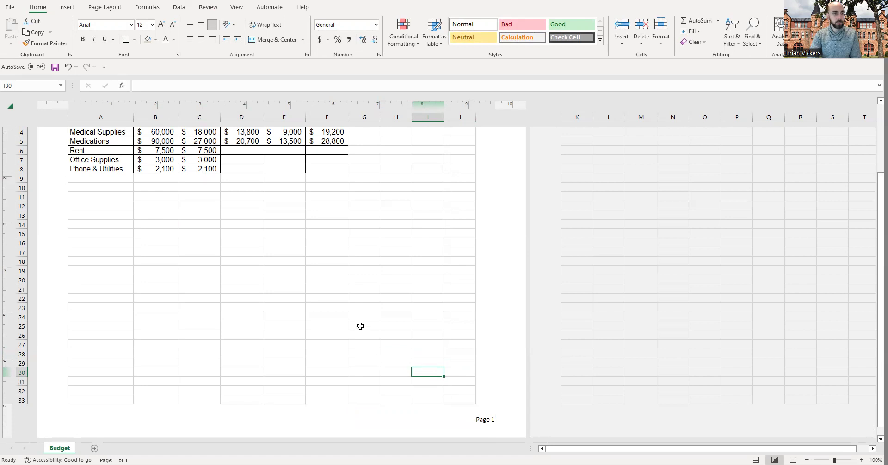
Step: Return the Budget worksheet to Normal view
{"action": "scroll", "coordinate": [361, 327], "scroll_direction": "up", "scroll_amount": 2}
{"action": "left_click", "coordinate": [428, 298]}
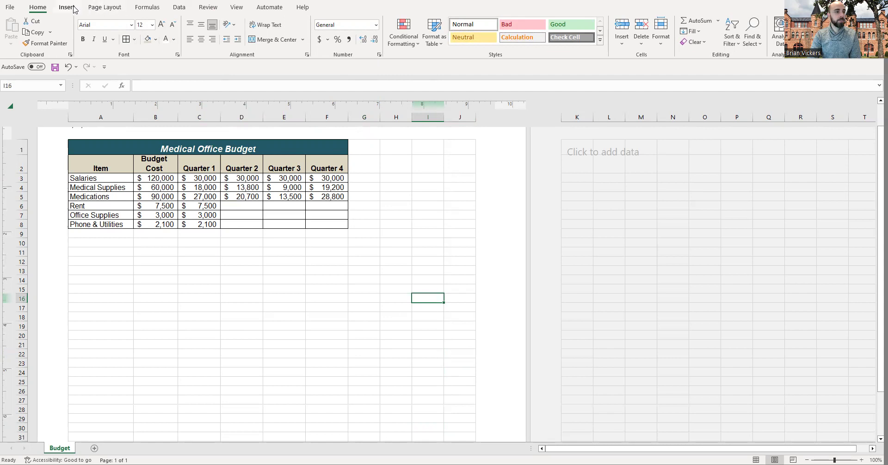
{"action": "left_click", "coordinate": [105, 7]}
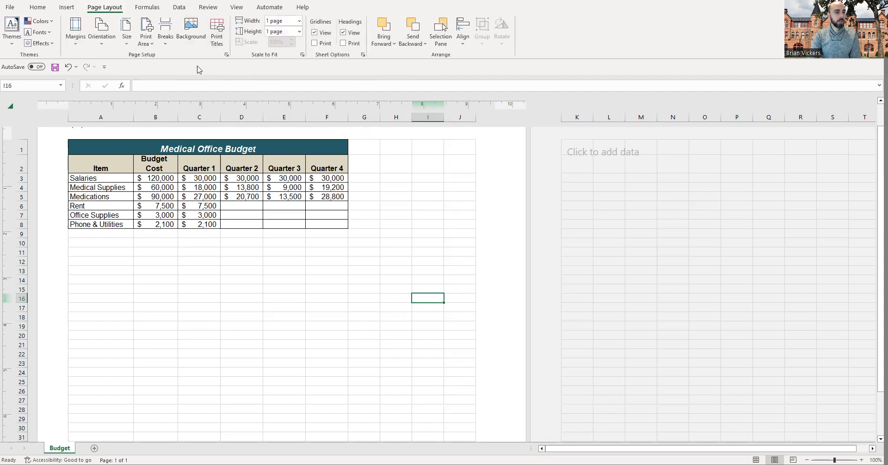
{"action": "left_click", "coordinate": [233, 8]}
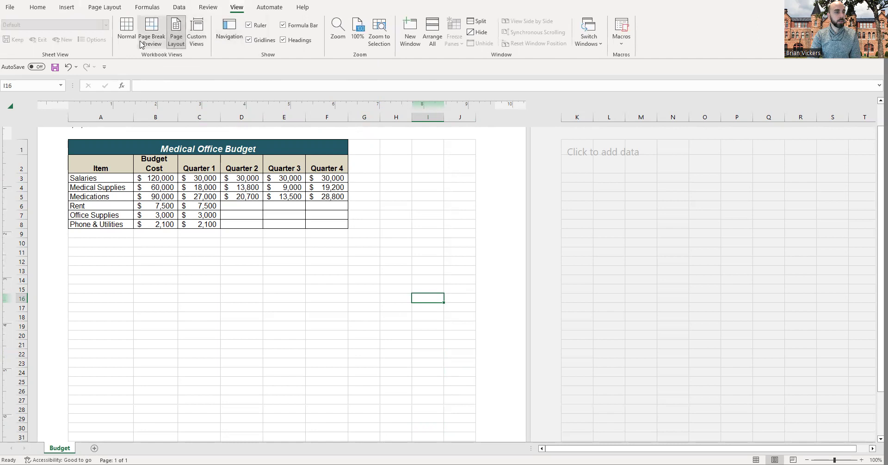
{"action": "left_click", "coordinate": [127, 33]}
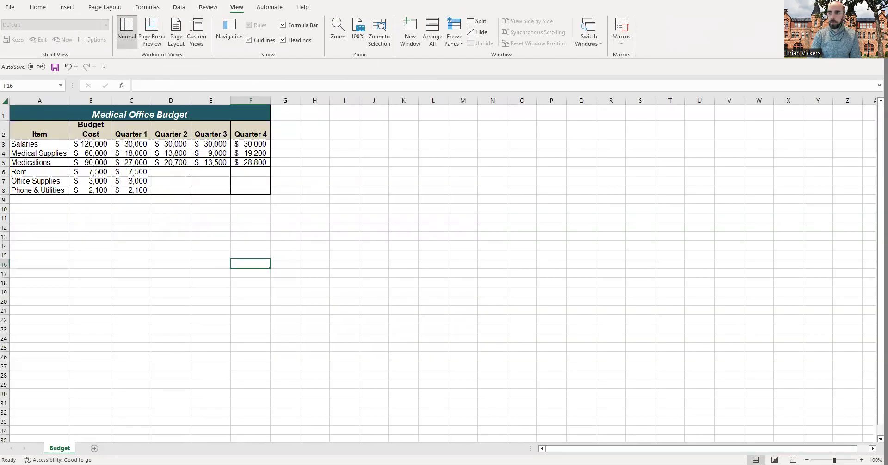
Step: Show the instructions beside the workbook and review the spelling of the row 2 column titles and the item labels in column A
{"action": "left_click", "coordinate": [857, 1]}
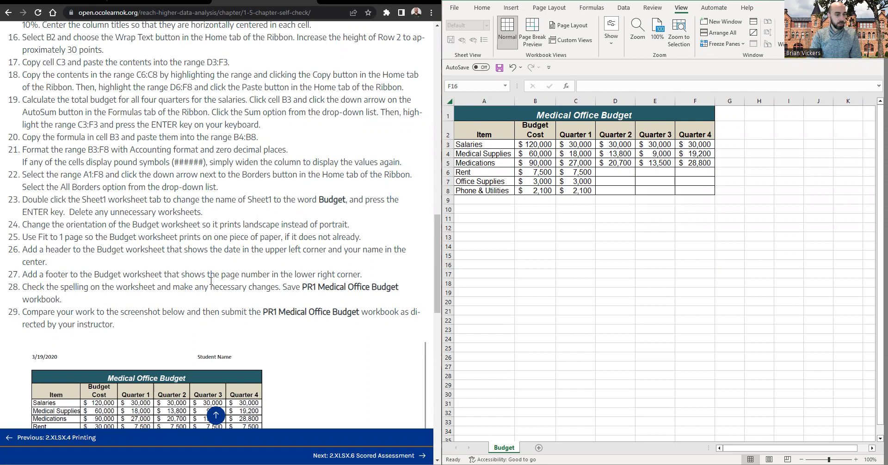
{"action": "left_click", "coordinate": [518, 155]}
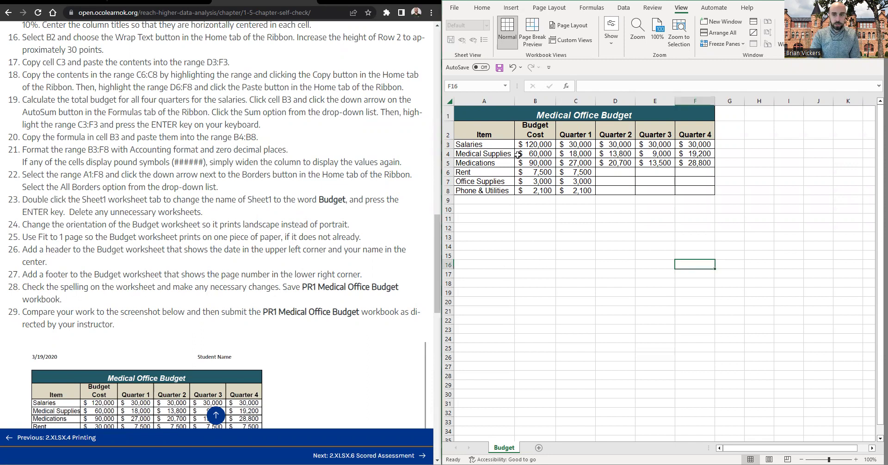
{"action": "left_click", "coordinate": [541, 133]}
{"action": "left_click", "coordinate": [581, 136]}
{"action": "left_click", "coordinate": [631, 135]}
{"action": "left_click", "coordinate": [698, 133]}
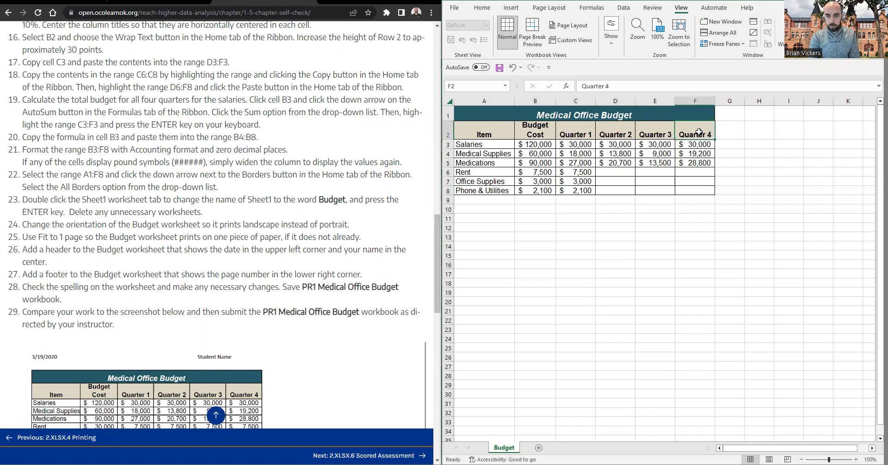
{"action": "left_click", "coordinate": [498, 146]}
{"action": "left_click", "coordinate": [509, 157]}
{"action": "left_click", "coordinate": [497, 165]}
{"action": "left_click", "coordinate": [505, 184]}
{"action": "left_click", "coordinate": [507, 191]}
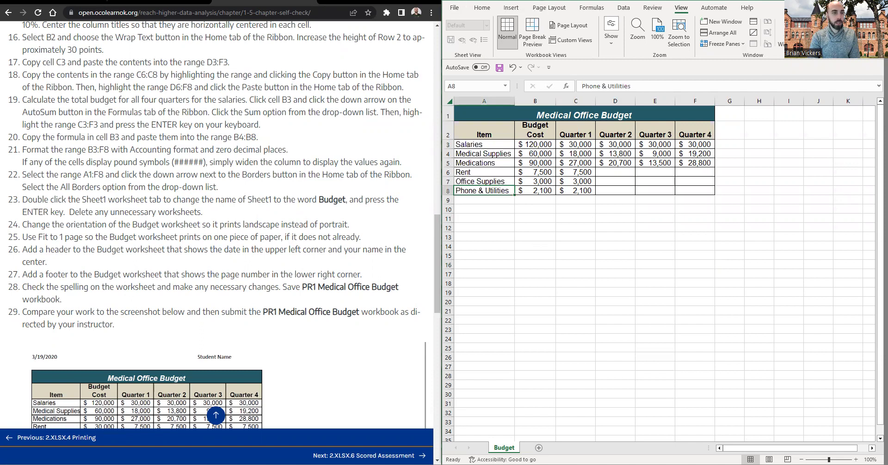
Step: Maximize the workbook window and run the spelling check on the entire Budget worksheet
{"action": "key", "text": "super+Up"}
{"action": "left_click", "coordinate": [204, 254]}
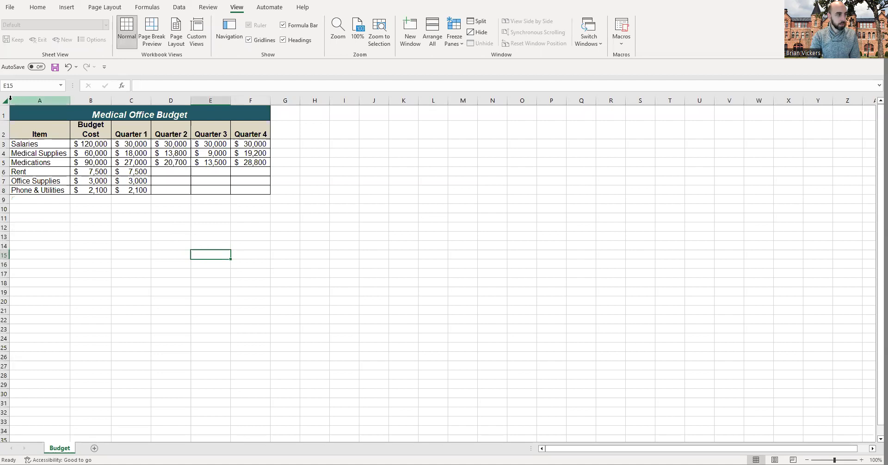
{"action": "left_click", "coordinate": [10, 99]}
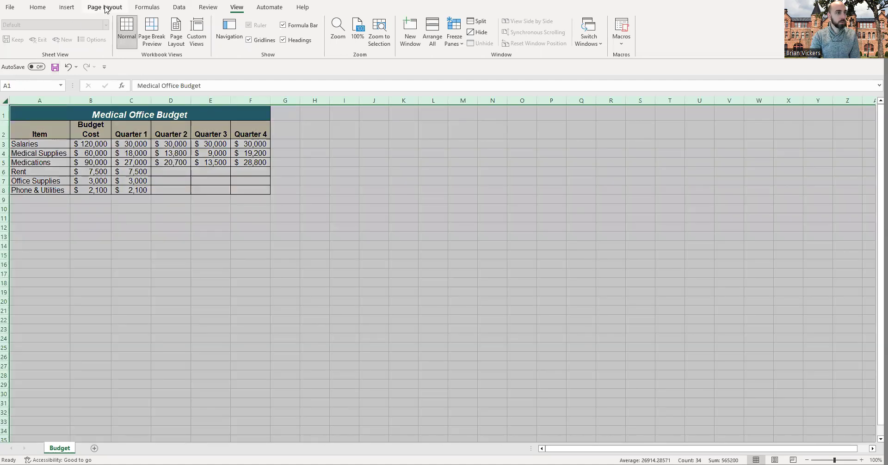
{"action": "left_click", "coordinate": [208, 8]}
{"action": "left_click", "coordinate": [12, 31]}
{"action": "left_click", "coordinate": [445, 255]}
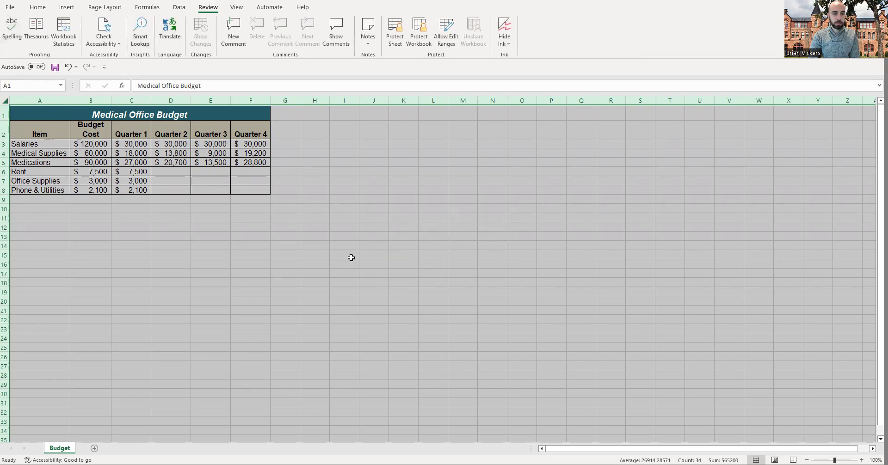
{"action": "left_click", "coordinate": [351, 256]}
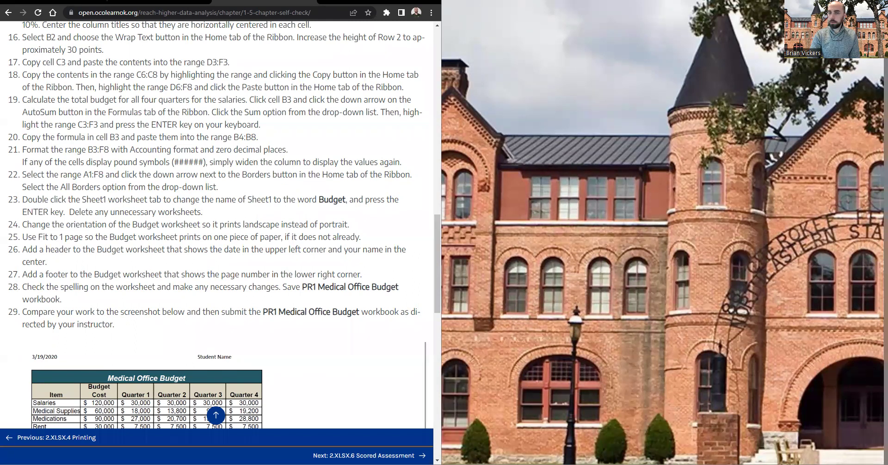
Step: Save a copy of the workbook in the current folder as PR1 Medical Office Budget, followed by the author's last and first name separated by underscores
{"action": "key", "text": "alt+Tab"}
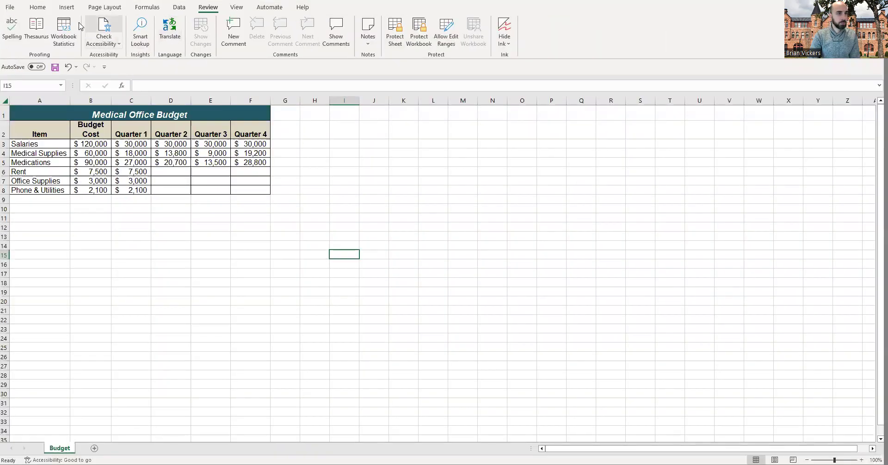
{"action": "left_click", "coordinate": [10, 8]}
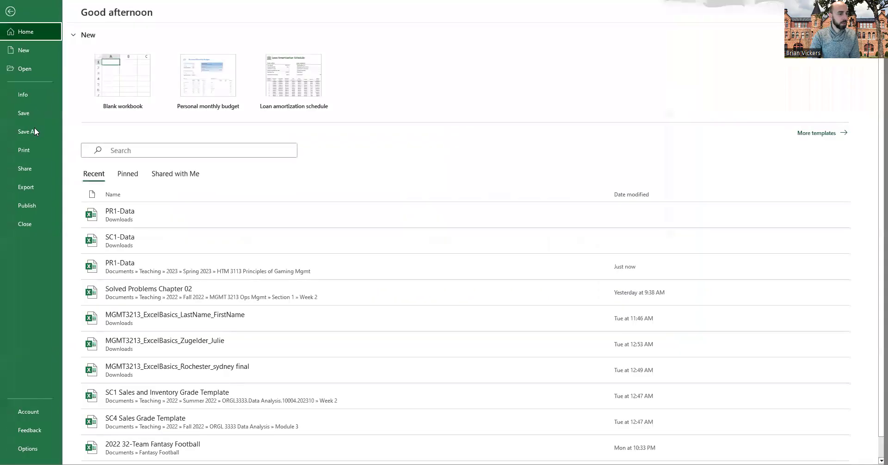
{"action": "left_click", "coordinate": [35, 130]}
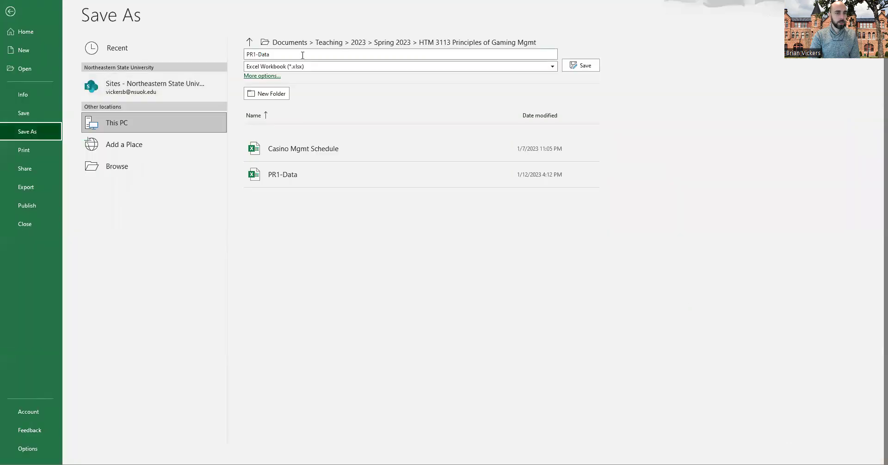
{"action": "left_click", "coordinate": [748, 170]}
{"action": "left_click", "coordinate": [748, 171]}
{"action": "key", "text": "BackSpace"}
{"action": "key", "text": "BackSpace"}
{"action": "key", "text": "BackSpace"}
{"action": "key", "text": "BackSpace"}
{"action": "key", "text": "BackSpace"}
{"action": "type", "text": "Medical Office Build"}
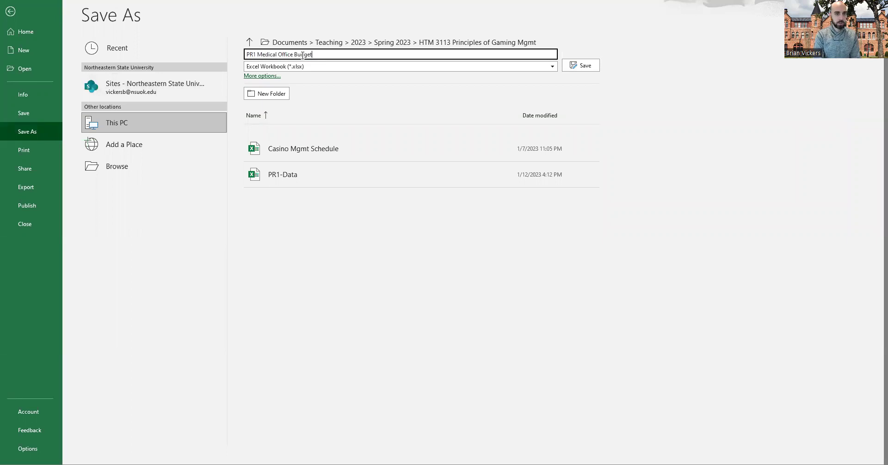
{"action": "type", "text": "Vickers_Brian"}
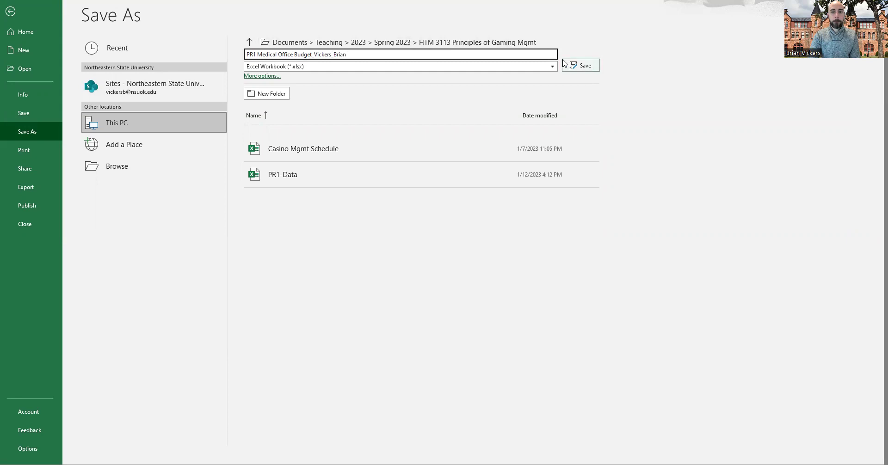
{"action": "left_click", "coordinate": [587, 67]}
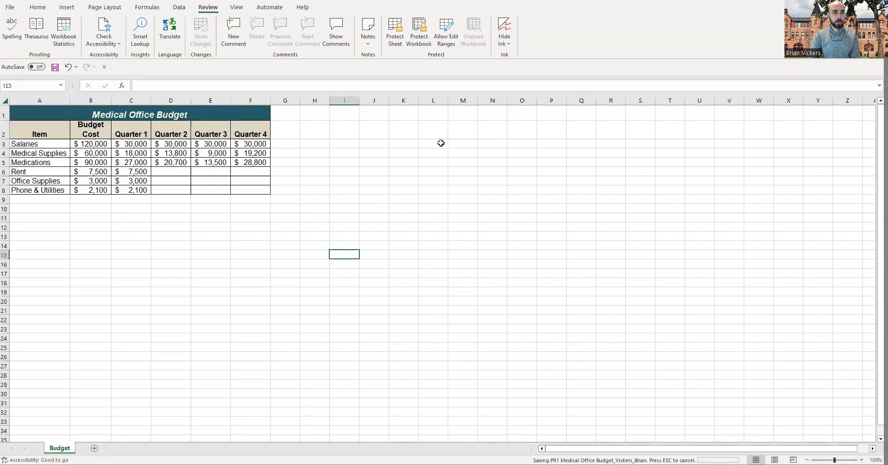
{"action": "left_click", "coordinate": [306, 207]}
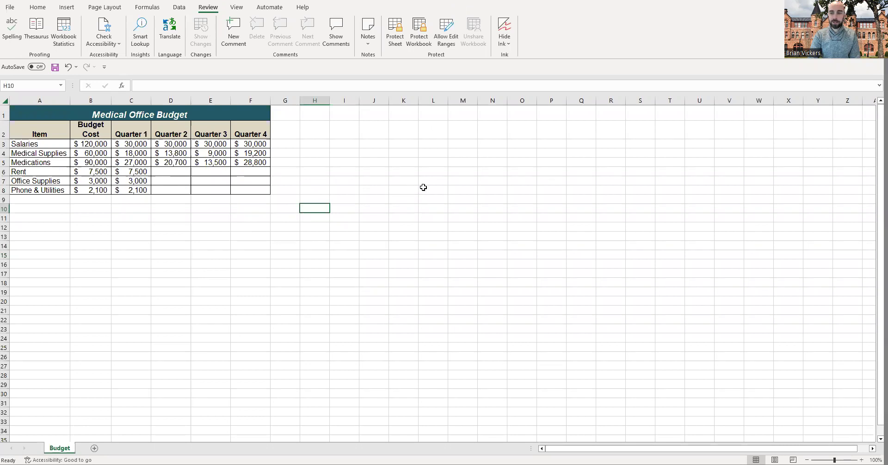
{"action": "left_click", "coordinate": [170, 235]}
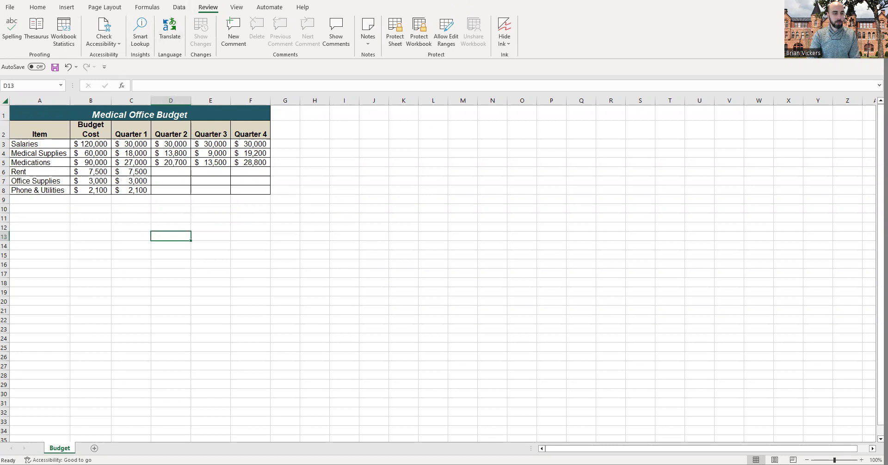
Step: Show the practice instructions beside the workbook and skim the numbered assignment steps back to the start of the page
{"action": "key", "text": "super+Right"}
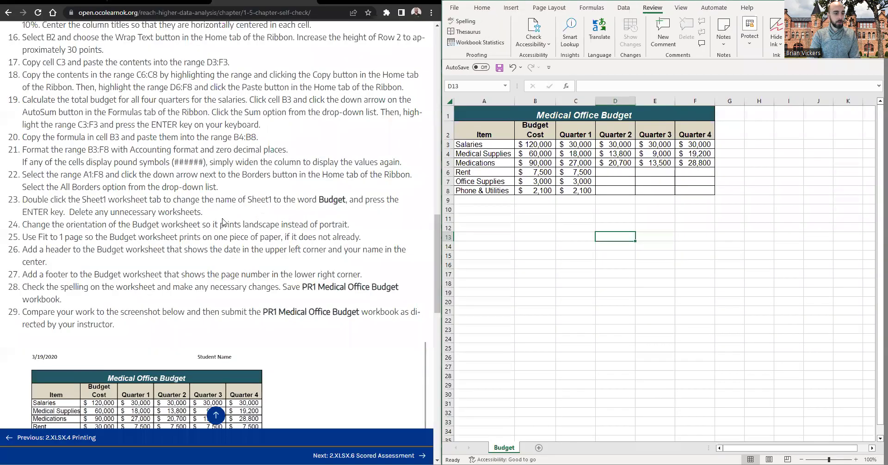
{"action": "left_click", "coordinate": [187, 225]}
{"action": "scroll", "coordinate": [186, 224], "scroll_direction": "up", "scroll_amount": 17}
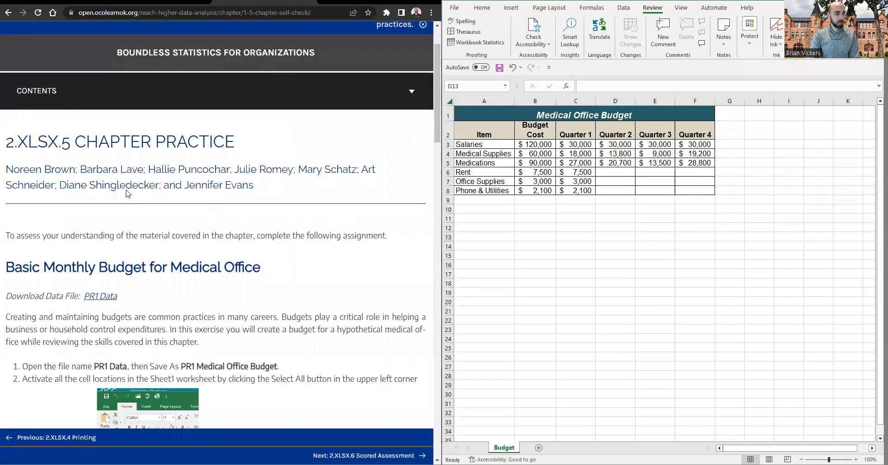
{"action": "scroll", "coordinate": [297, 235], "scroll_direction": "down", "scroll_amount": 10}
{"action": "scroll", "coordinate": [204, 212], "scroll_direction": "up", "scroll_amount": 6}
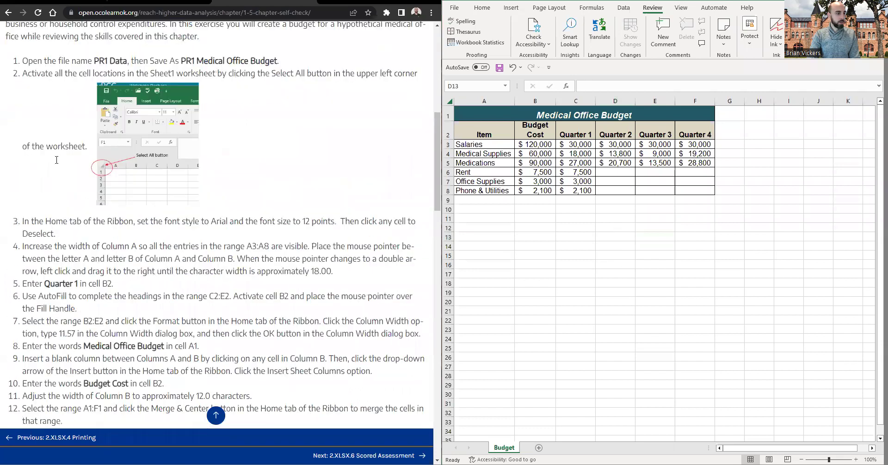
{"action": "scroll", "coordinate": [62, 197], "scroll_direction": "down", "scroll_amount": 8}
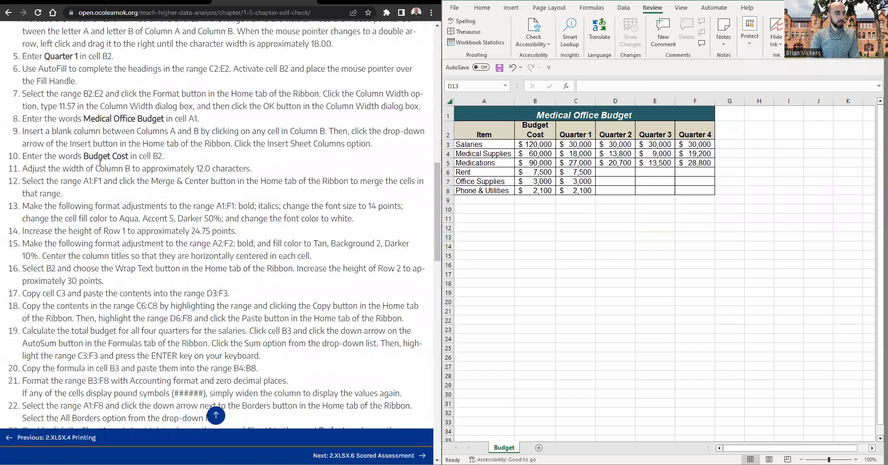
{"action": "scroll", "coordinate": [100, 162], "scroll_direction": "up", "scroll_amount": 15}
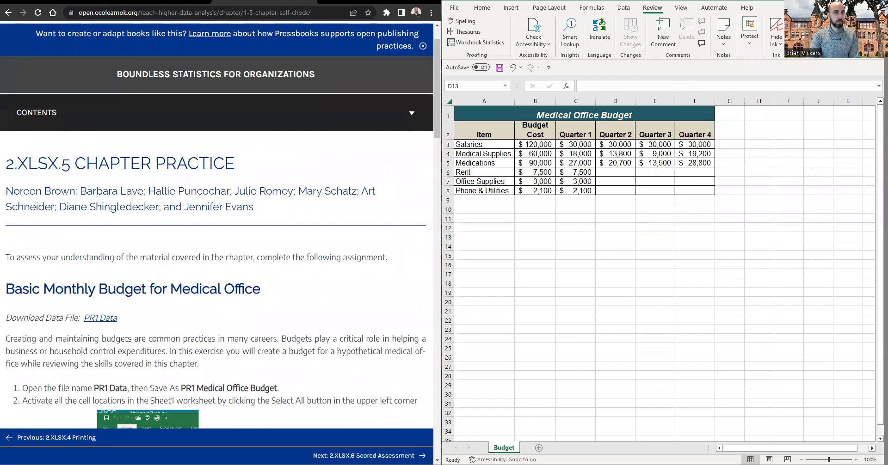
Step: Maximize the browser window and open the 2.XLSX.4 Printing chapter from the book's contents
{"action": "key", "text": "super+Up"}
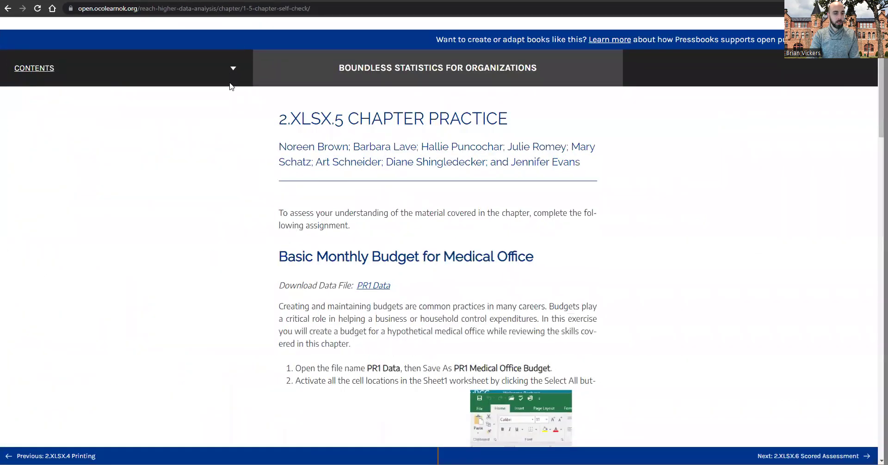
{"action": "left_click", "coordinate": [233, 74]}
{"action": "scroll", "coordinate": [92, 287], "scroll_direction": "down", "scroll_amount": 1}
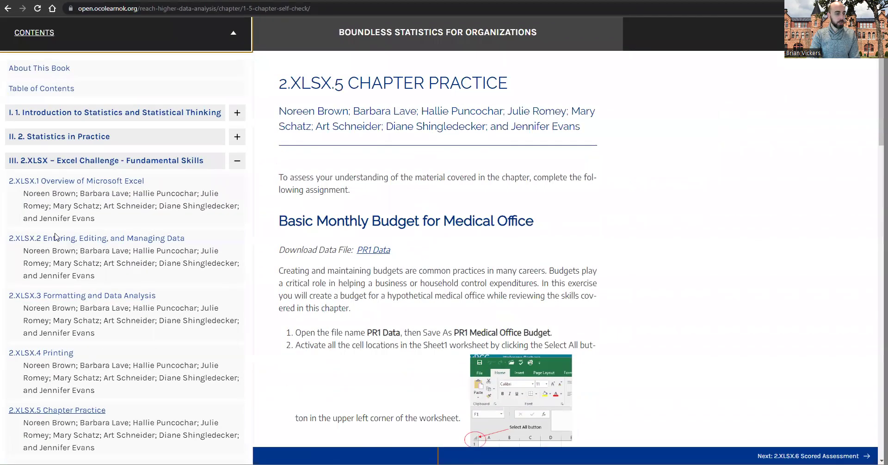
{"action": "scroll", "coordinate": [54, 237], "scroll_direction": "down", "scroll_amount": 3}
{"action": "left_click", "coordinate": [60, 252]}
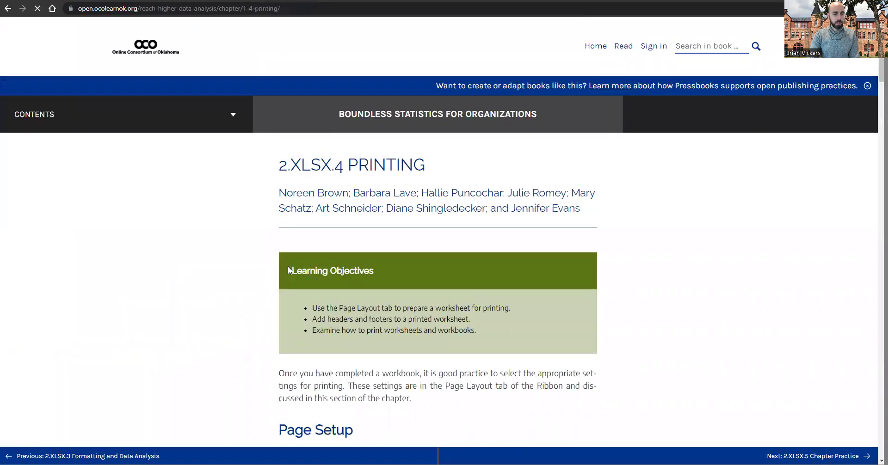
Step: Examine the Printing chapter's page setup instructions, the margins dialog figure and the table of Page Setup commands
{"action": "scroll", "coordinate": [289, 273], "scroll_direction": "down", "scroll_amount": 5}
{"action": "scroll", "coordinate": [324, 234], "scroll_direction": "down", "scroll_amount": 15}
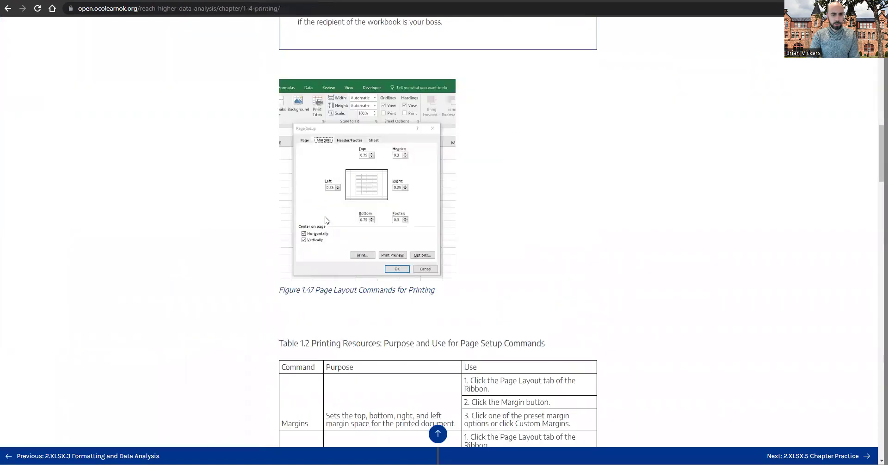
{"action": "scroll", "coordinate": [324, 235], "scroll_direction": "up", "scroll_amount": 5}
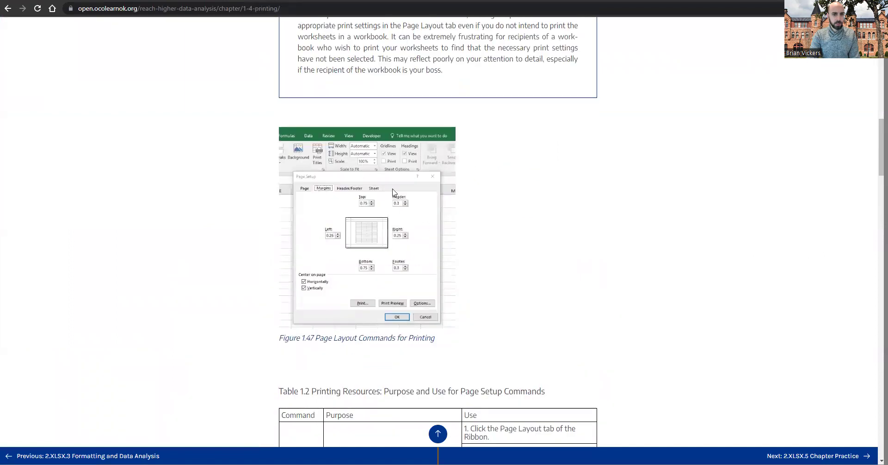
{"action": "scroll", "coordinate": [414, 204], "scroll_direction": "up", "scroll_amount": 3}
{"action": "scroll", "coordinate": [408, 197], "scroll_direction": "up", "scroll_amount": 2}
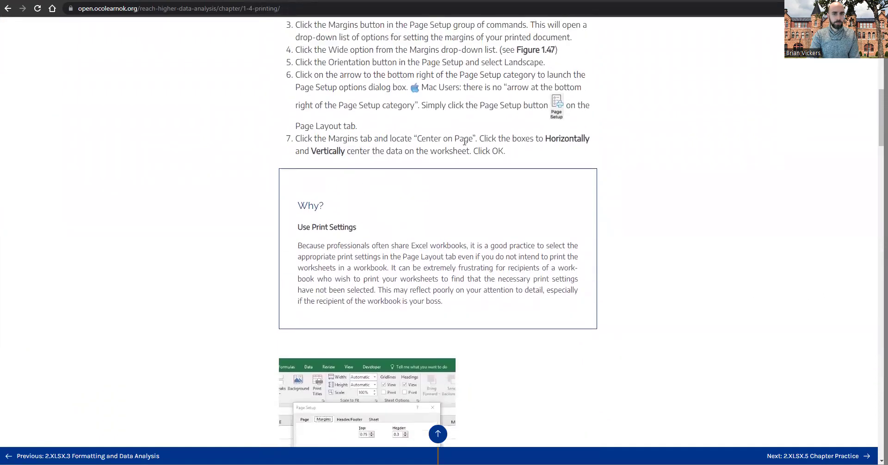
{"action": "scroll", "coordinate": [475, 162], "scroll_direction": "down", "scroll_amount": 6}
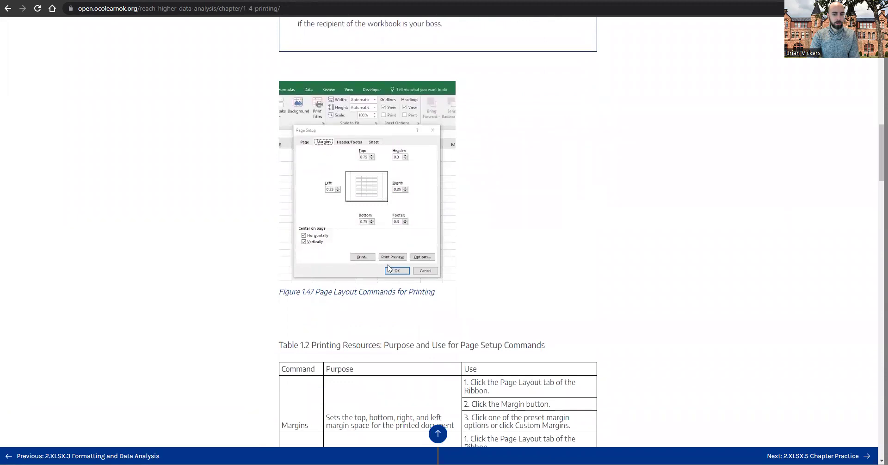
{"action": "scroll", "coordinate": [403, 268], "scroll_direction": "down", "scroll_amount": 5}
{"action": "scroll", "coordinate": [406, 268], "scroll_direction": "down", "scroll_amount": 4}
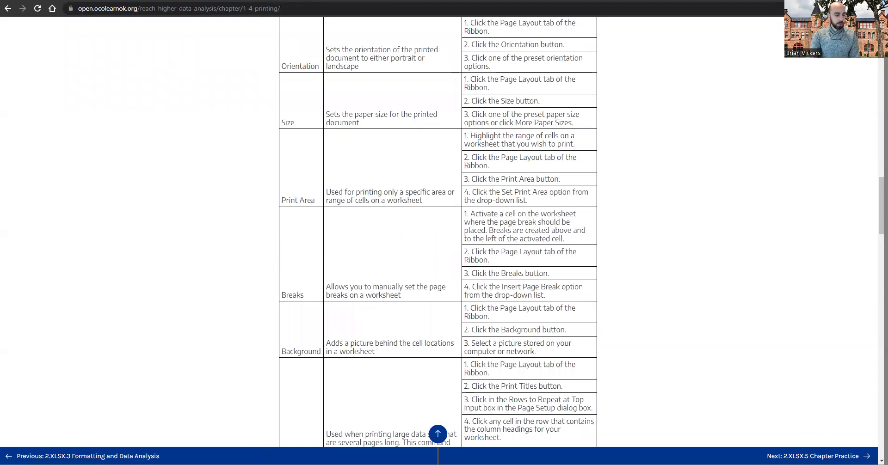
Step: Switch back to Excel and check the Budget worksheet's orientation and scaling in the Page Setup dialog, leaving the settings as they are
{"action": "key", "text": "alt+Tab"}
{"action": "left_click_drag", "start_coordinate": [595, 1], "coordinate": [268, 1]}
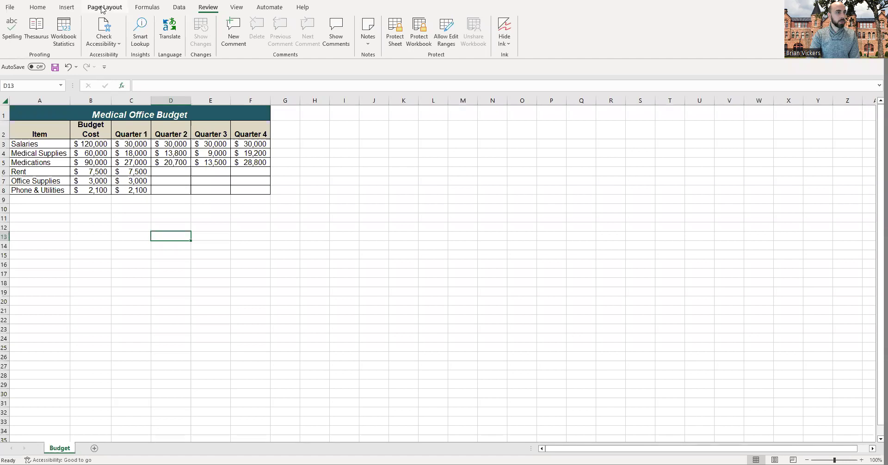
{"action": "left_click", "coordinate": [102, 7]}
{"action": "left_click", "coordinate": [75, 31]}
{"action": "left_click", "coordinate": [175, 179]}
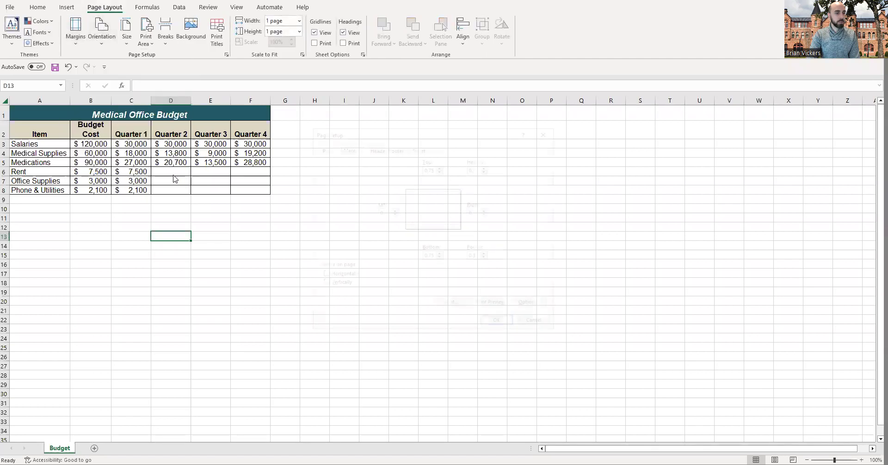
{"action": "left_click", "coordinate": [329, 148]}
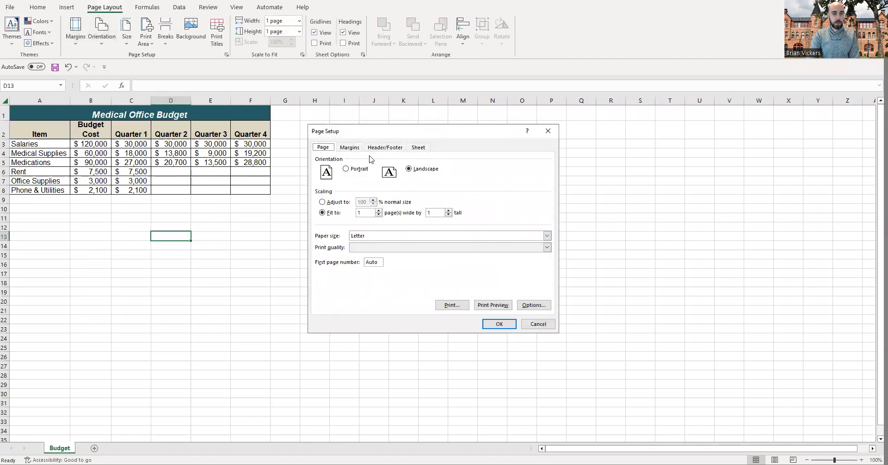
{"action": "left_click", "coordinate": [374, 215]}
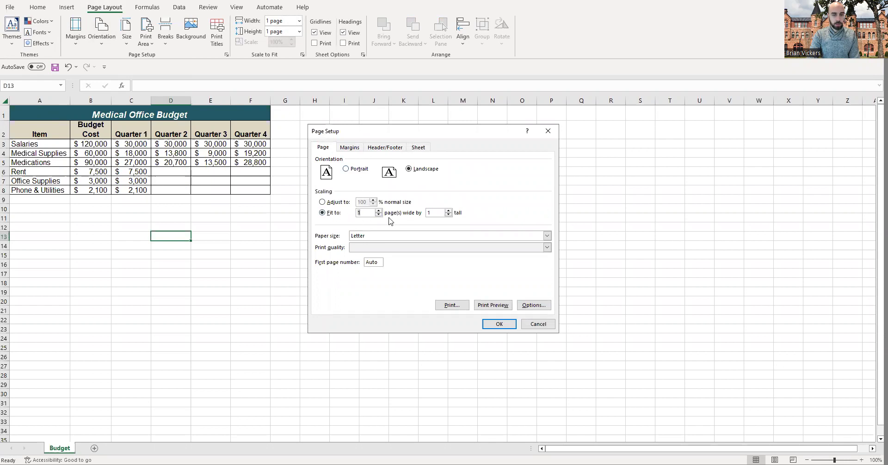
{"action": "left_click", "coordinate": [538, 323]}
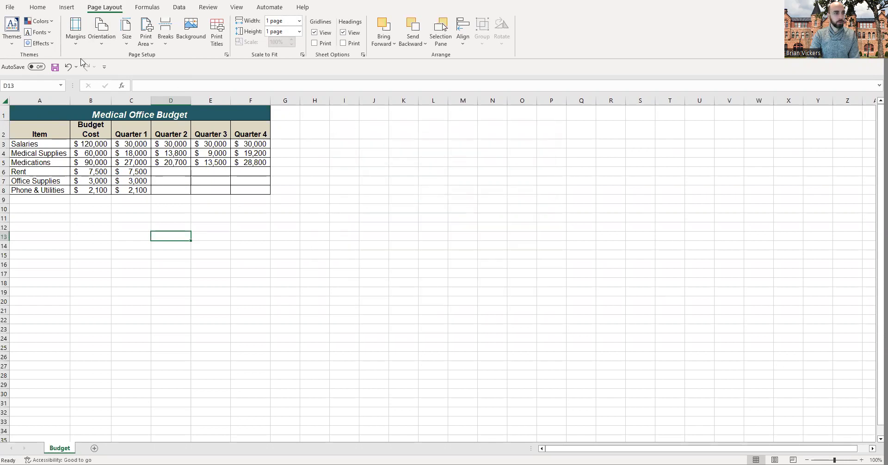
Step: Open the custom margins for the Budget worksheet and center it on the page horizontally and vertically
{"action": "left_click", "coordinate": [37, 8]}
{"action": "left_click", "coordinate": [99, 8]}
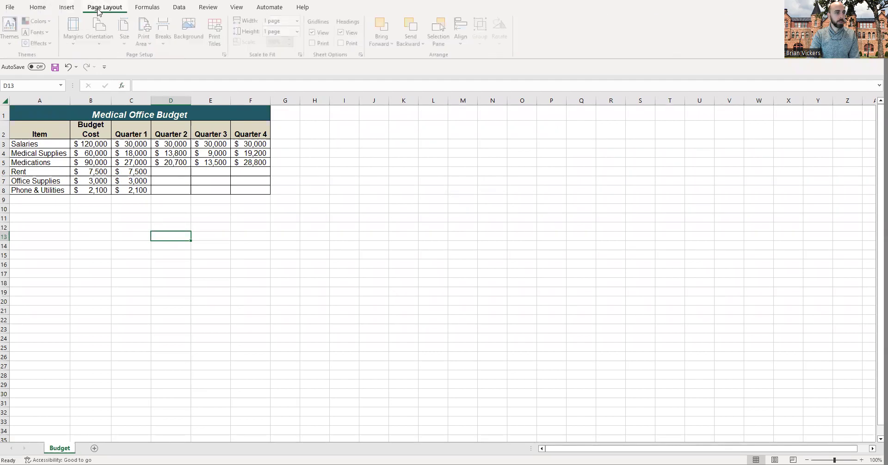
{"action": "left_click", "coordinate": [75, 32]}
{"action": "left_click", "coordinate": [107, 174]}
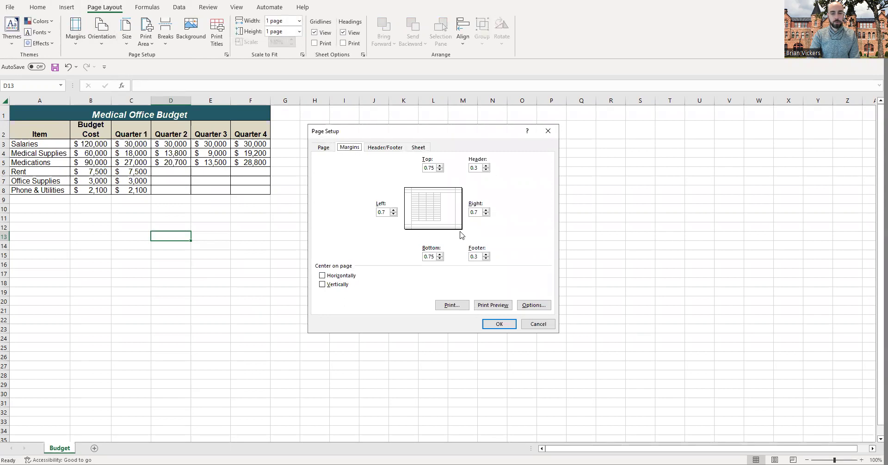
{"action": "left_click", "coordinate": [333, 278]}
{"action": "left_click", "coordinate": [335, 286]}
Step: Toggle the horizontal and vertical page centering off and on to compare their effect in the margins preview
{"action": "left_click", "coordinate": [334, 277]}
{"action": "left_click", "coordinate": [336, 284]}
{"action": "left_click", "coordinate": [333, 277]}
{"action": "left_click", "coordinate": [334, 285]}
{"action": "left_click", "coordinate": [333, 276]}
{"action": "left_click", "coordinate": [332, 284]}
{"action": "left_click", "coordinate": [333, 276]}
{"action": "left_click", "coordinate": [326, 285]}
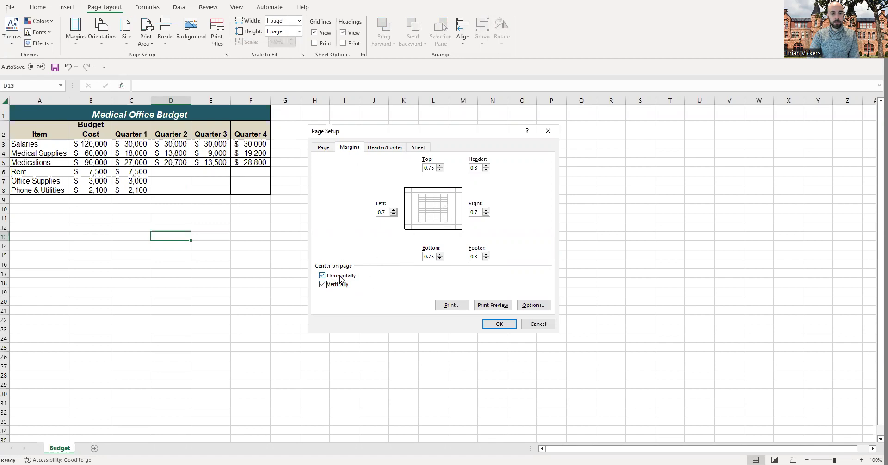
{"action": "left_click", "coordinate": [323, 275]}
{"action": "left_click", "coordinate": [323, 284]}
Step: Turn on both horizontal and vertical page centering, check the page orientation and scaling, and apply the page setup
{"action": "left_click", "coordinate": [322, 276]}
{"action": "left_click", "coordinate": [322, 284]}
{"action": "left_click", "coordinate": [330, 150]}
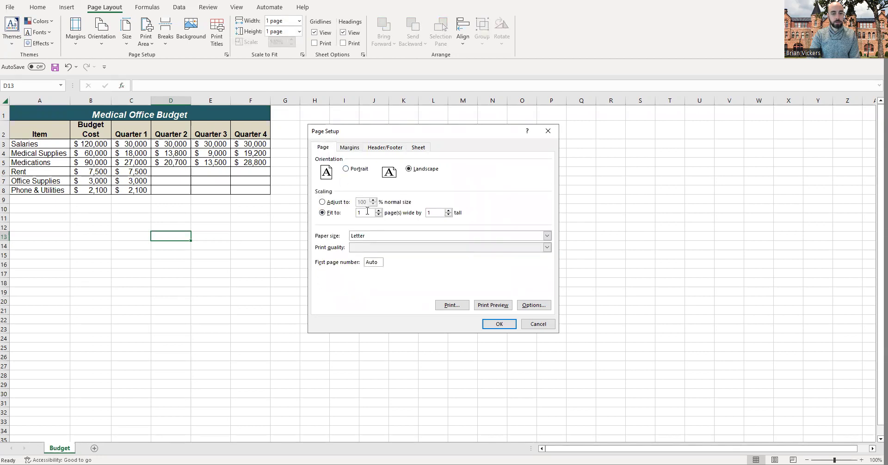
{"action": "left_click", "coordinate": [491, 325]}
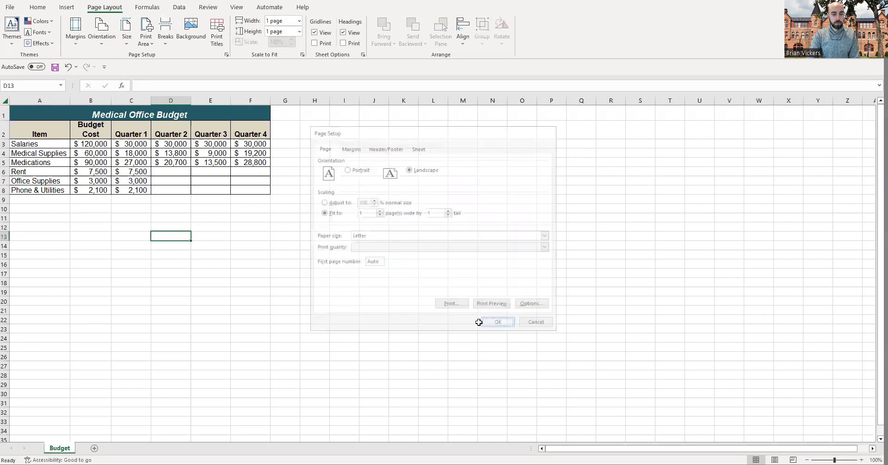